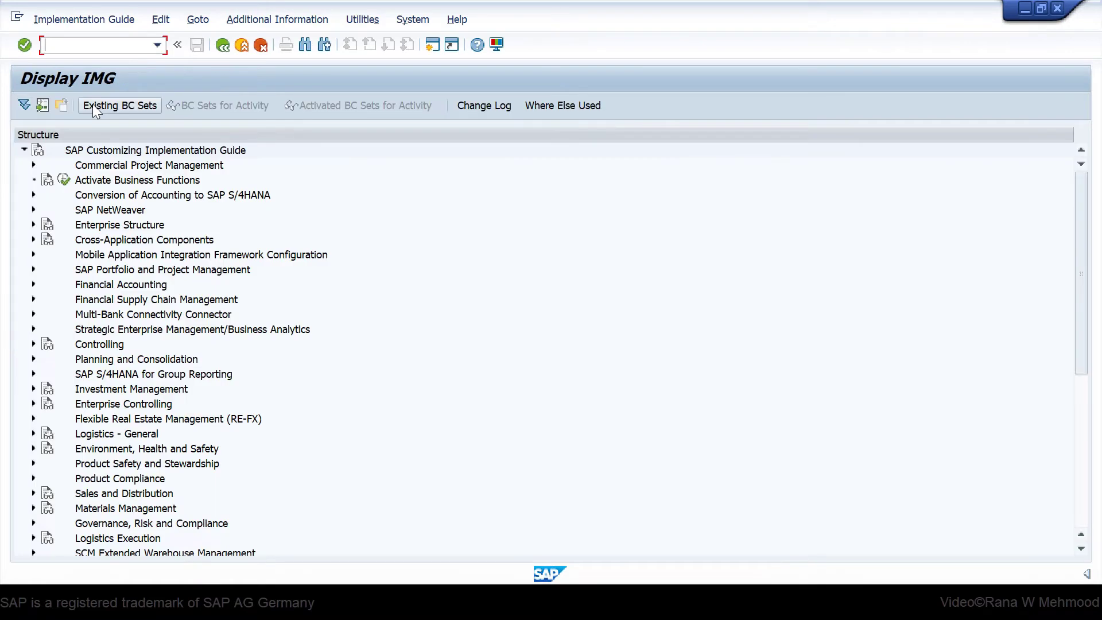
- Open the Set Country-Specific Checks activity under SAP NetWeaver, General settings, Set Countries in the implementation guide
click(101, 214)
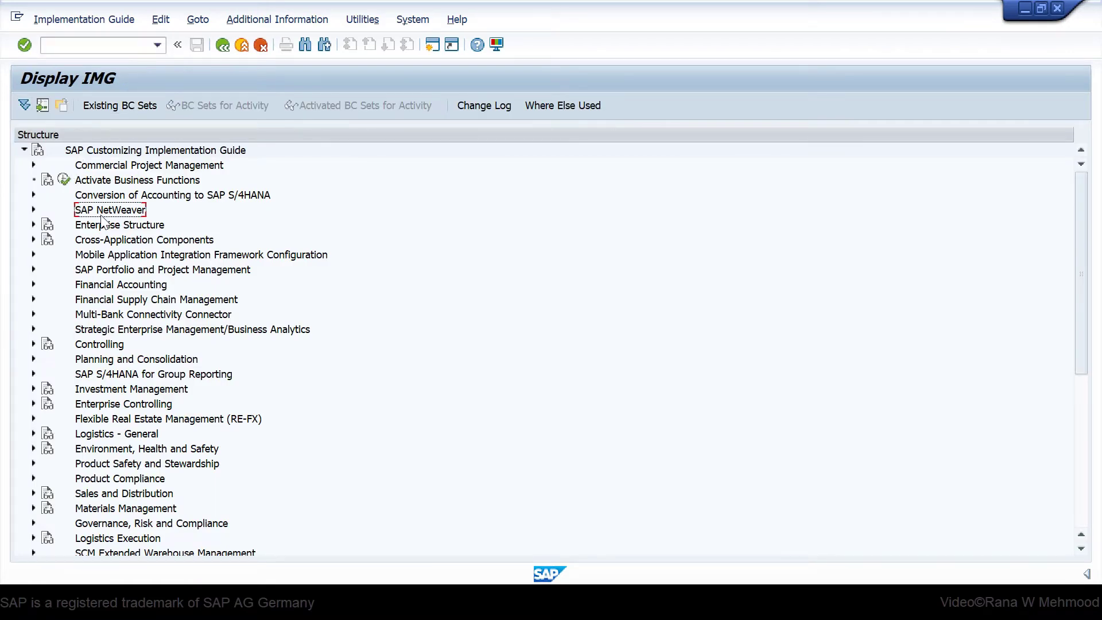
click(34, 211)
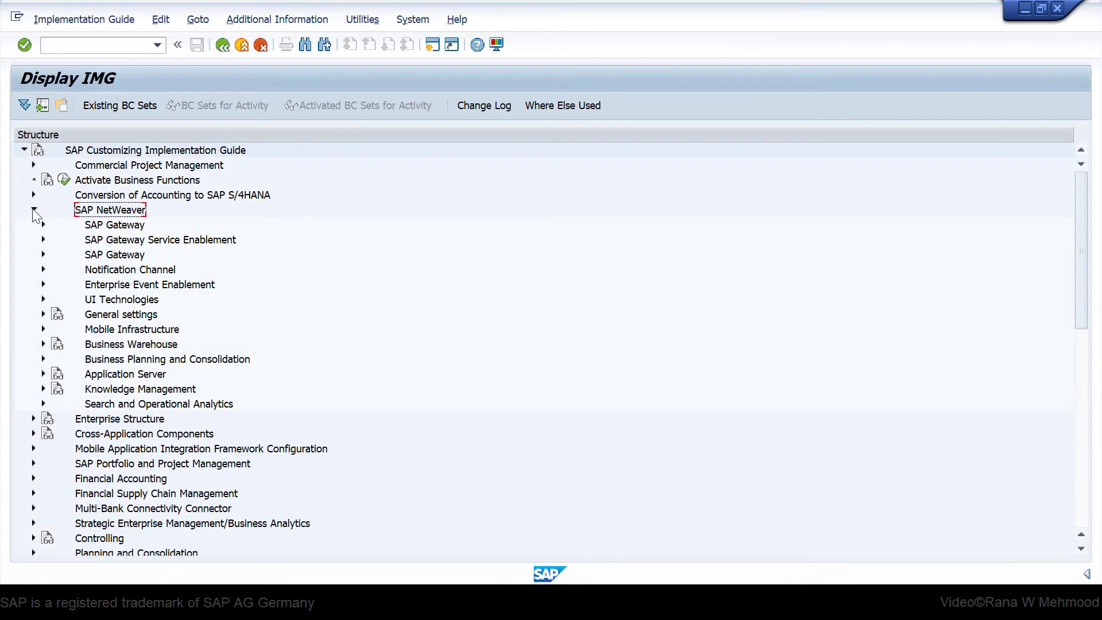
click(43, 314)
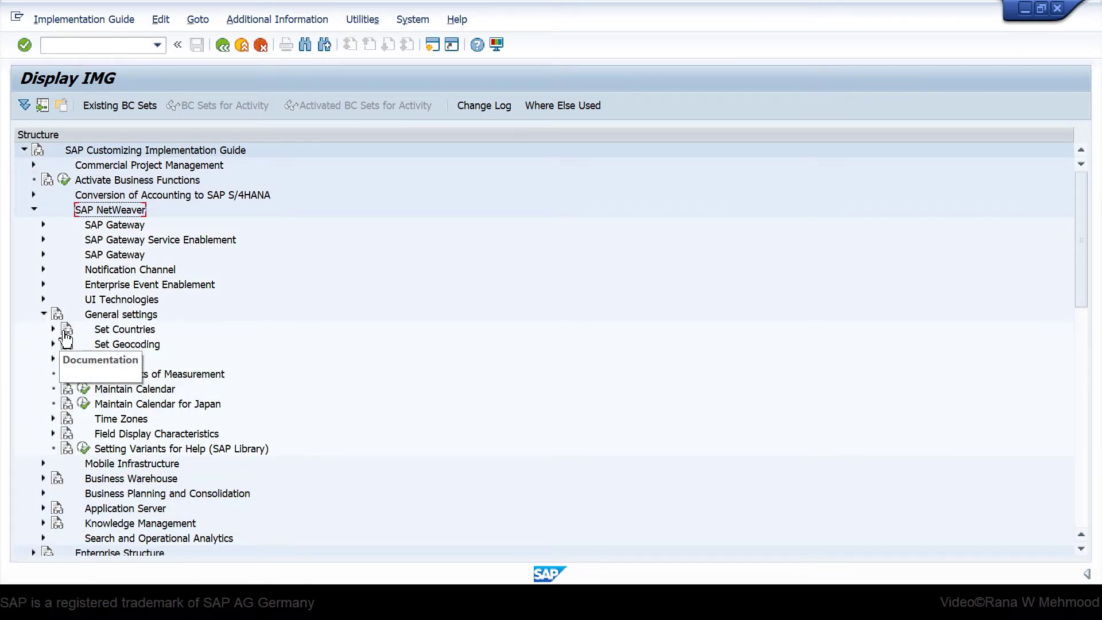
click(53, 329)
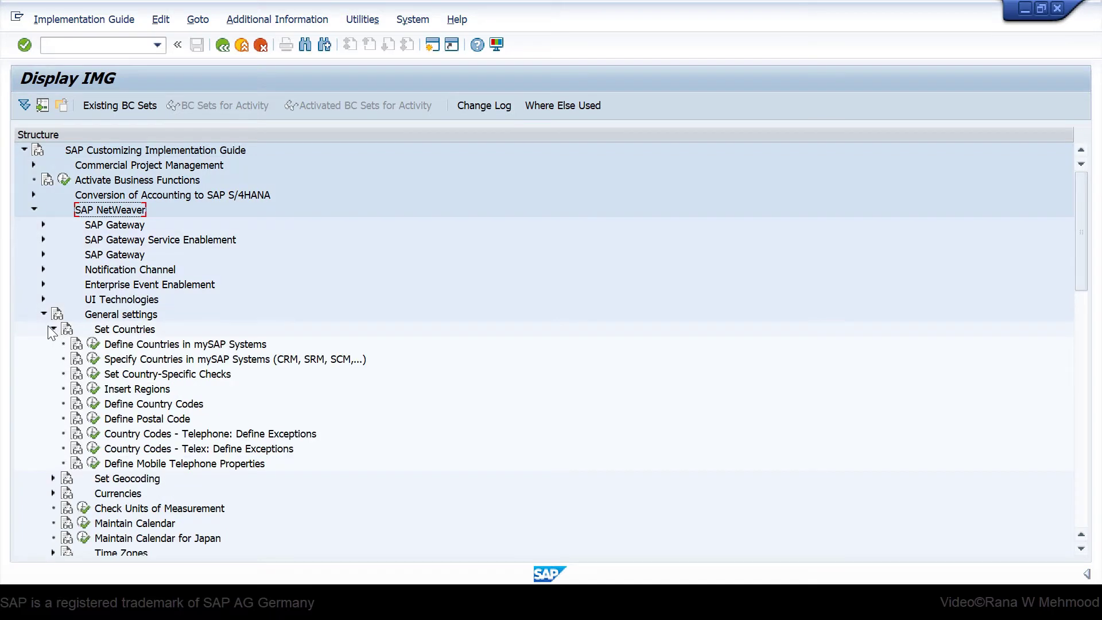
click(151, 378)
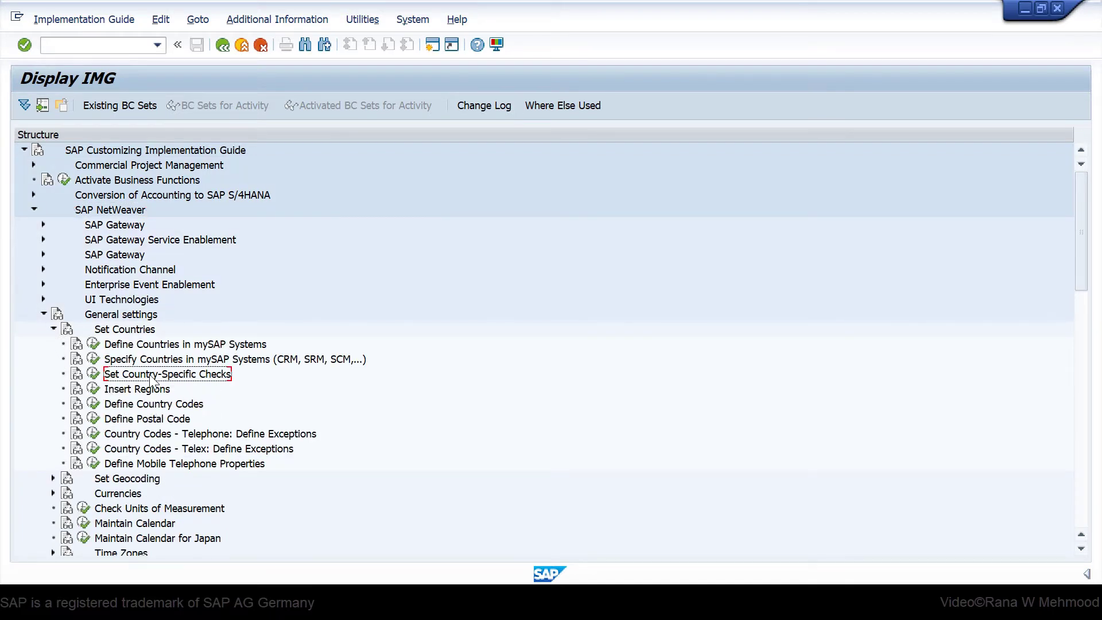
click(94, 377)
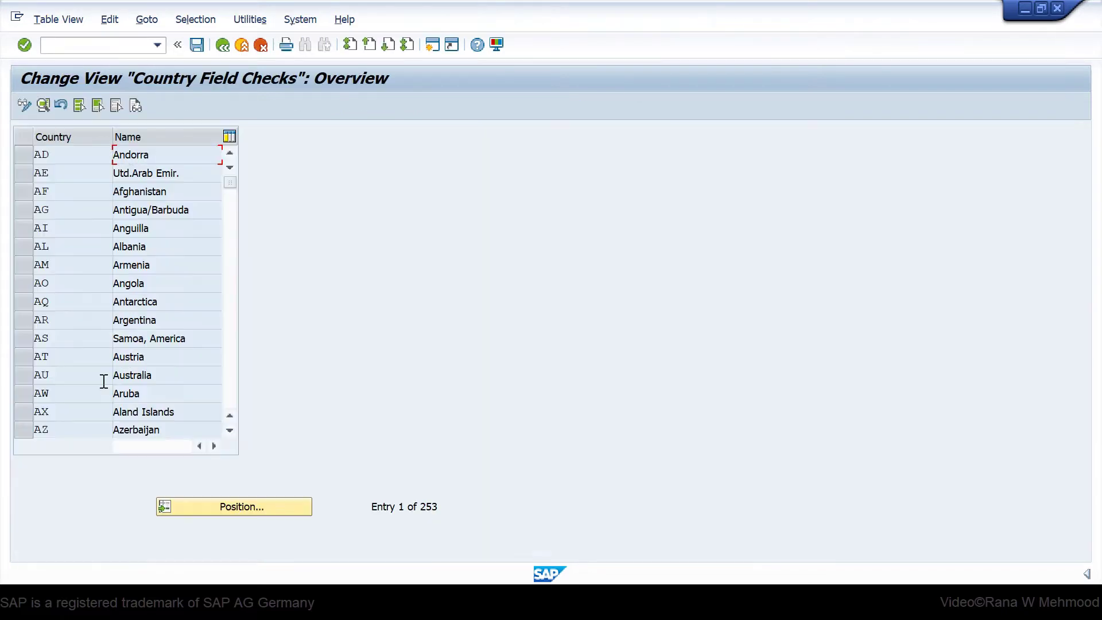
- Position the country field checks list at country GB and open the United Kingdom details
click(253, 507)
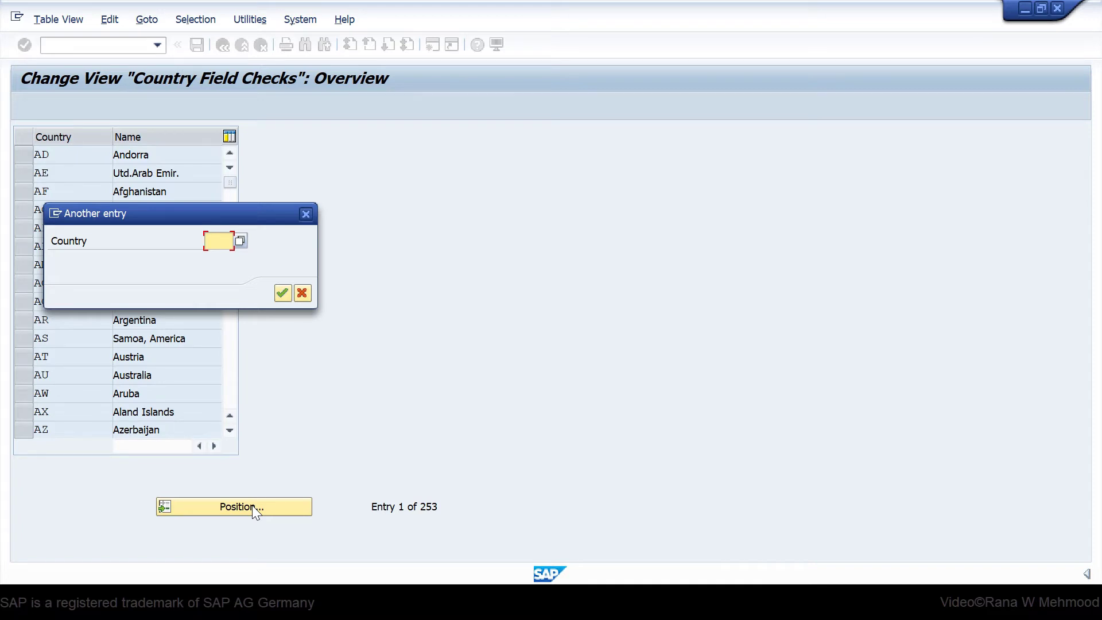
text(G)
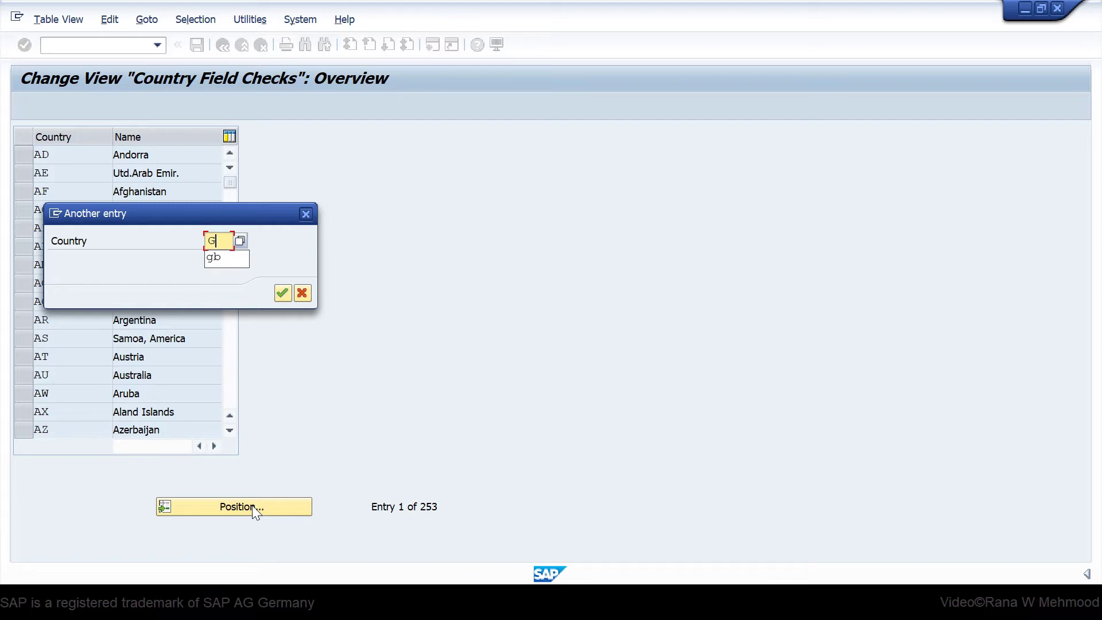
text(B)
click(282, 294)
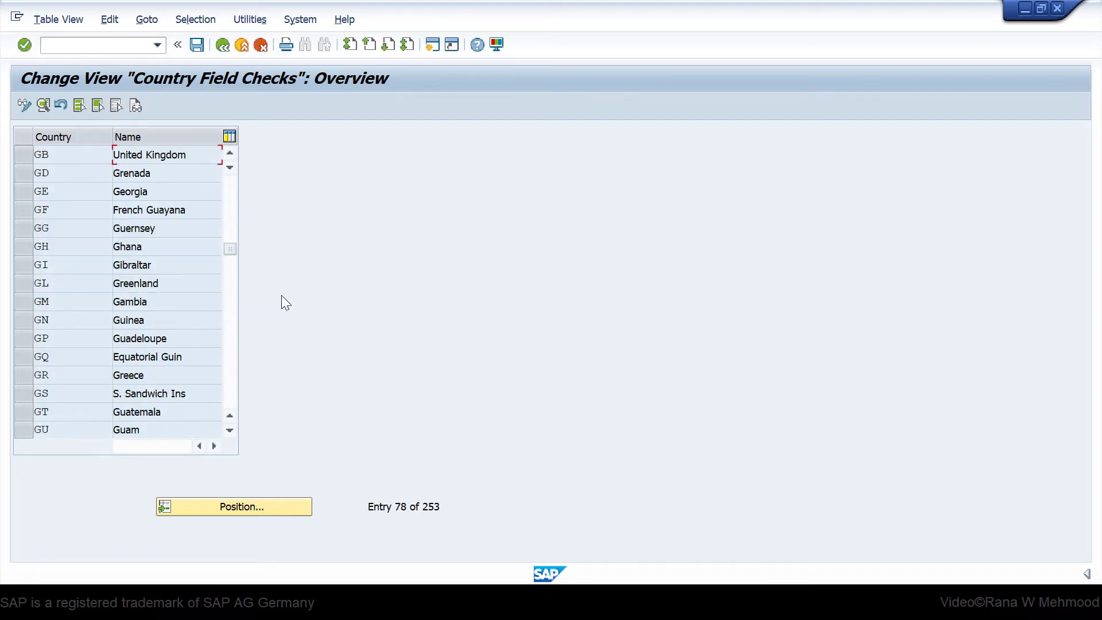
double_click(50, 152)
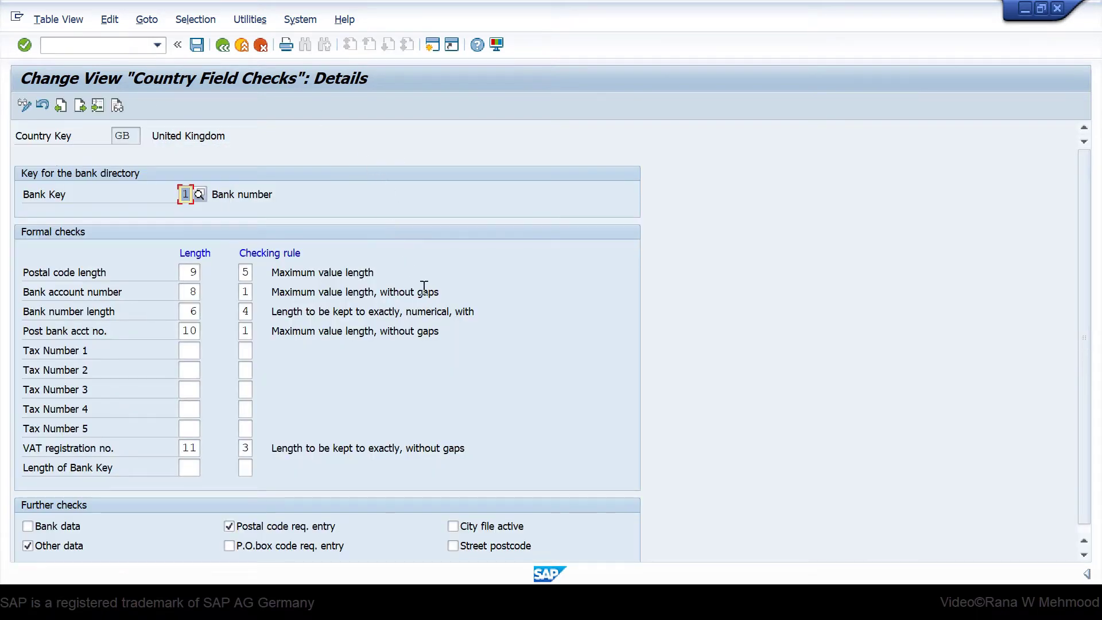
- Examine the possible values for the United Kingdom's Bank Key setting and close the value list without choosing one
click(275, 206)
click(187, 194)
click(199, 194)
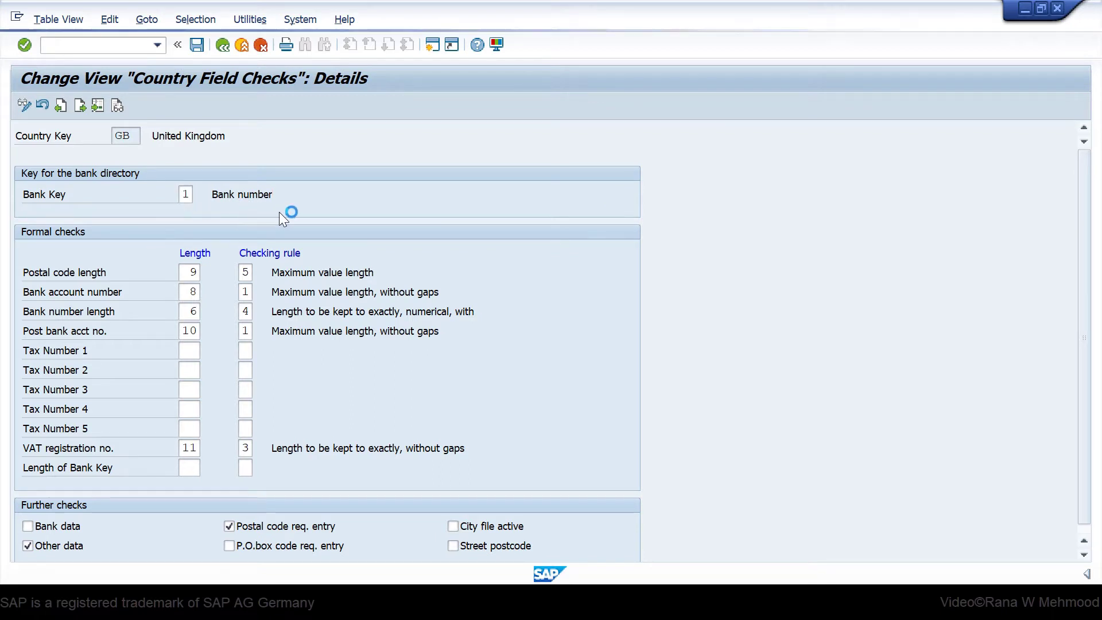
drag(154, 102, 585, 99)
click(468, 159)
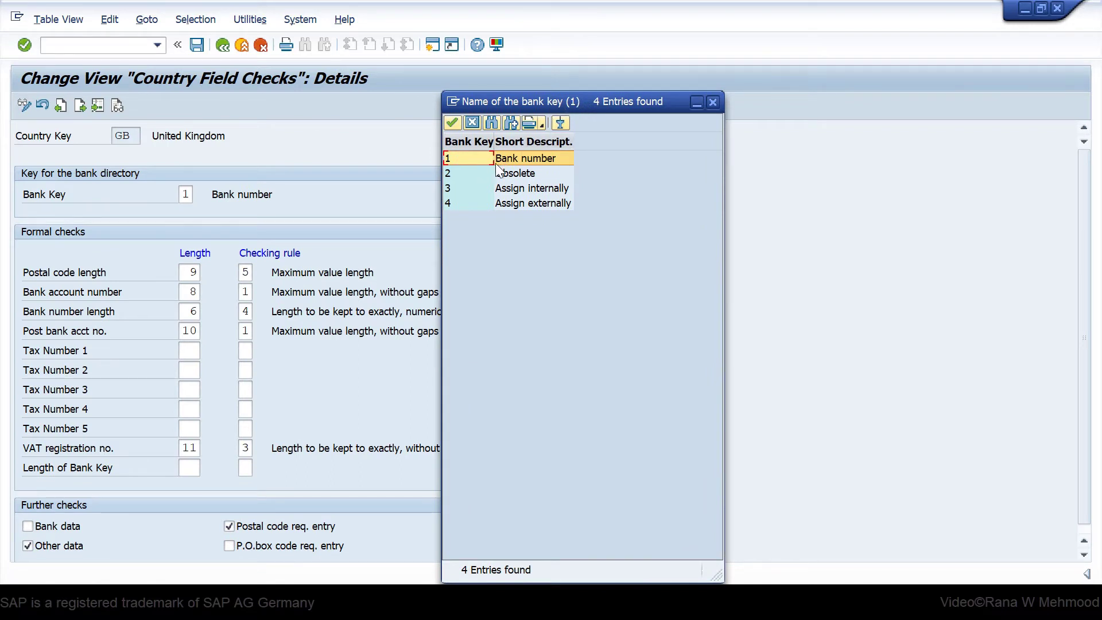
click(717, 103)
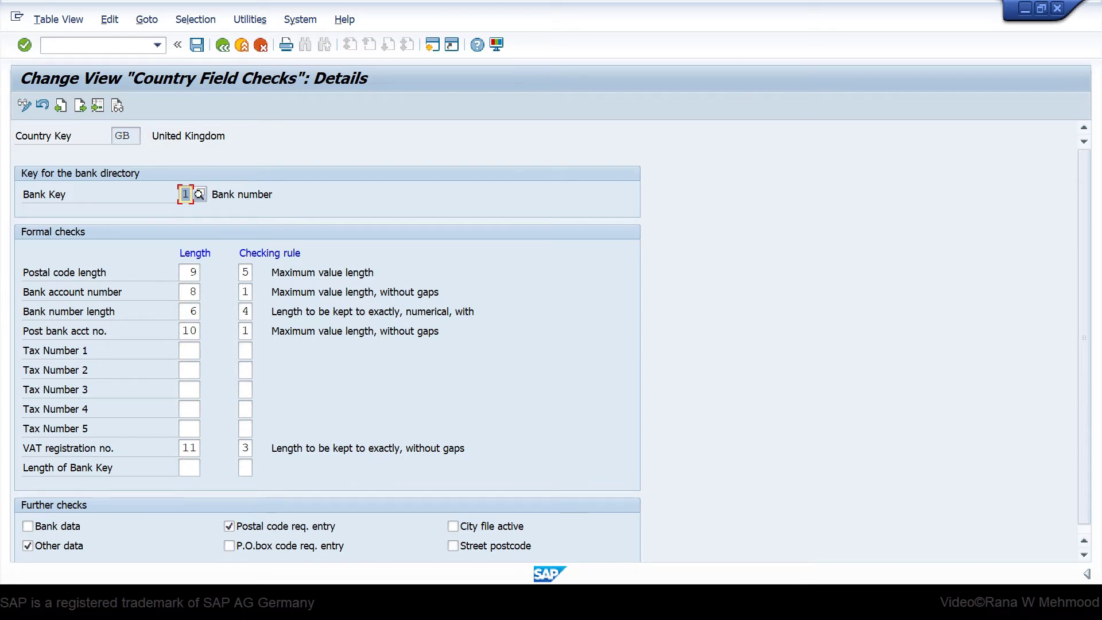
click(199, 194)
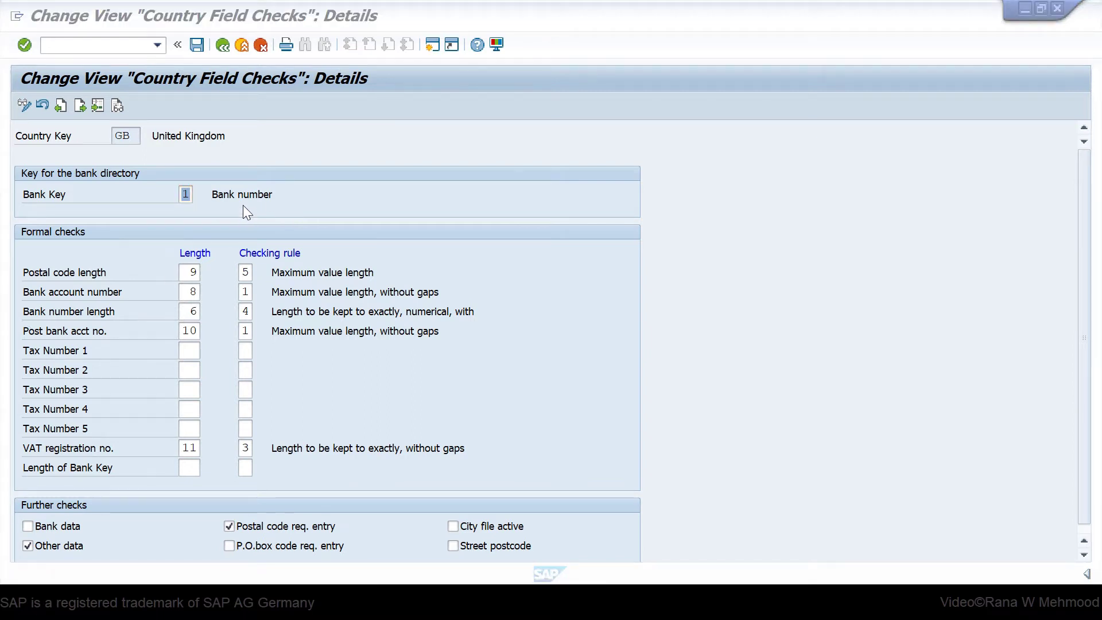
click(188, 195)
click(201, 194)
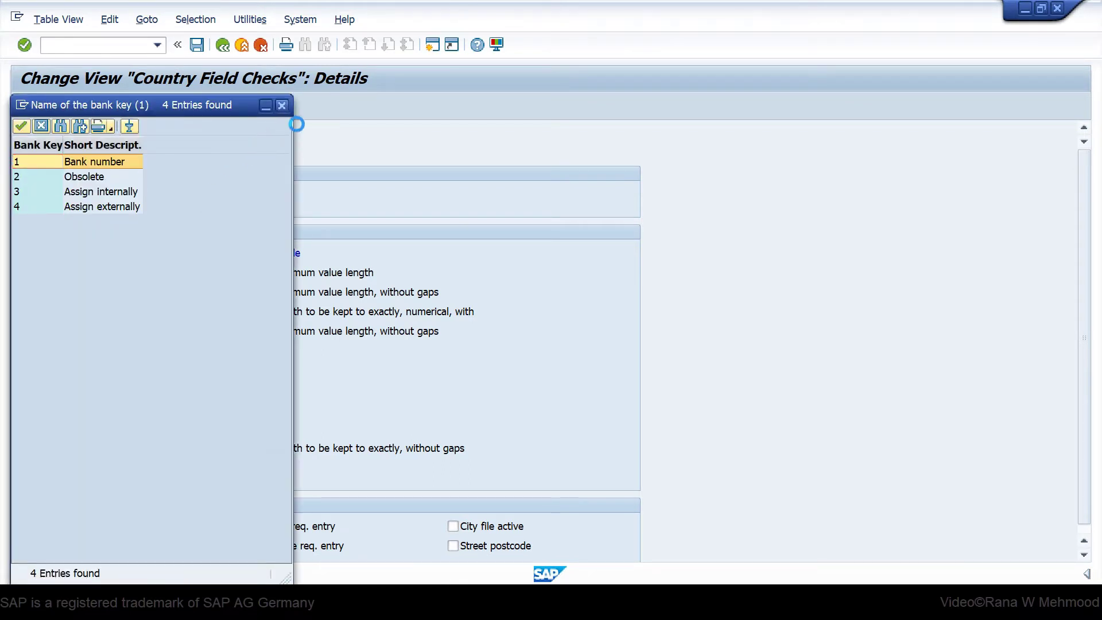
click(282, 106)
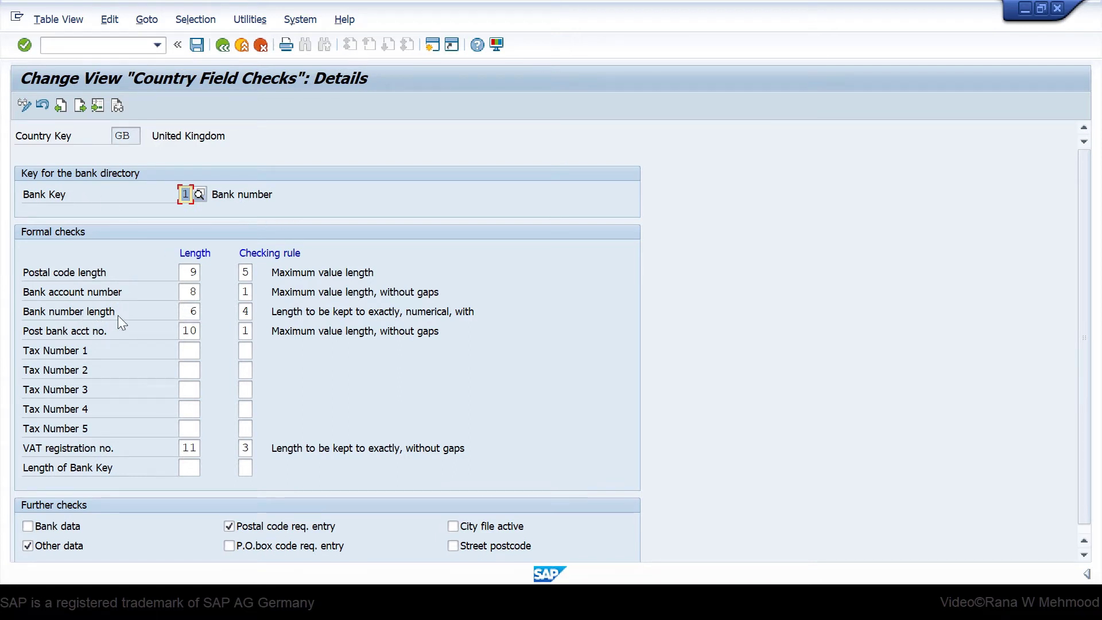
- Examine the bank number length, the formal checking rules, and the available postal code rules for the United Kingdom
click(192, 313)
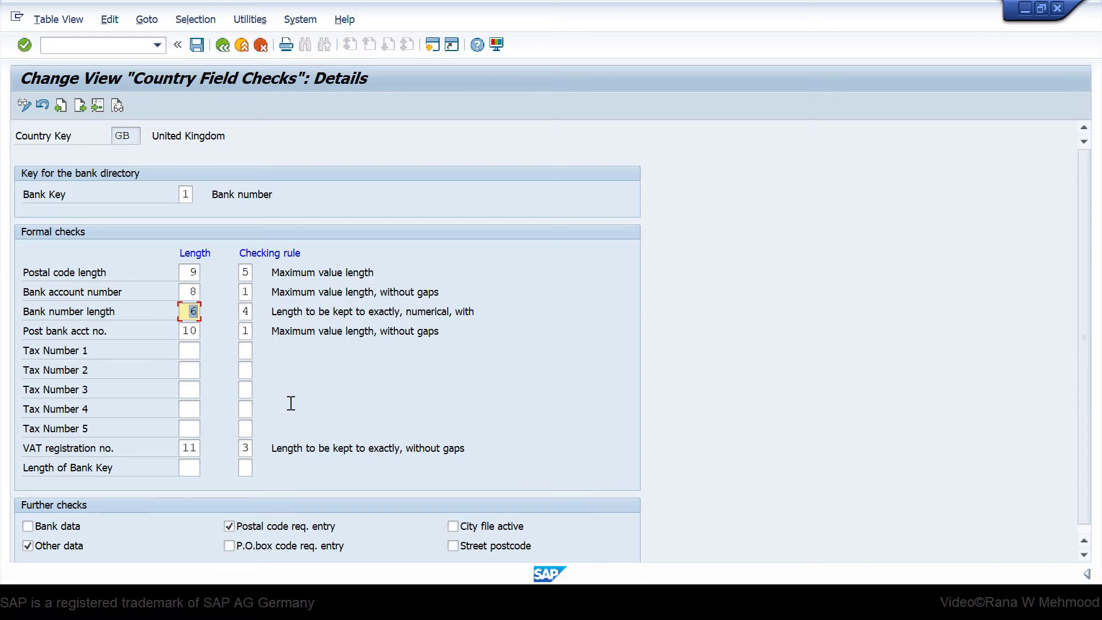
click(246, 311)
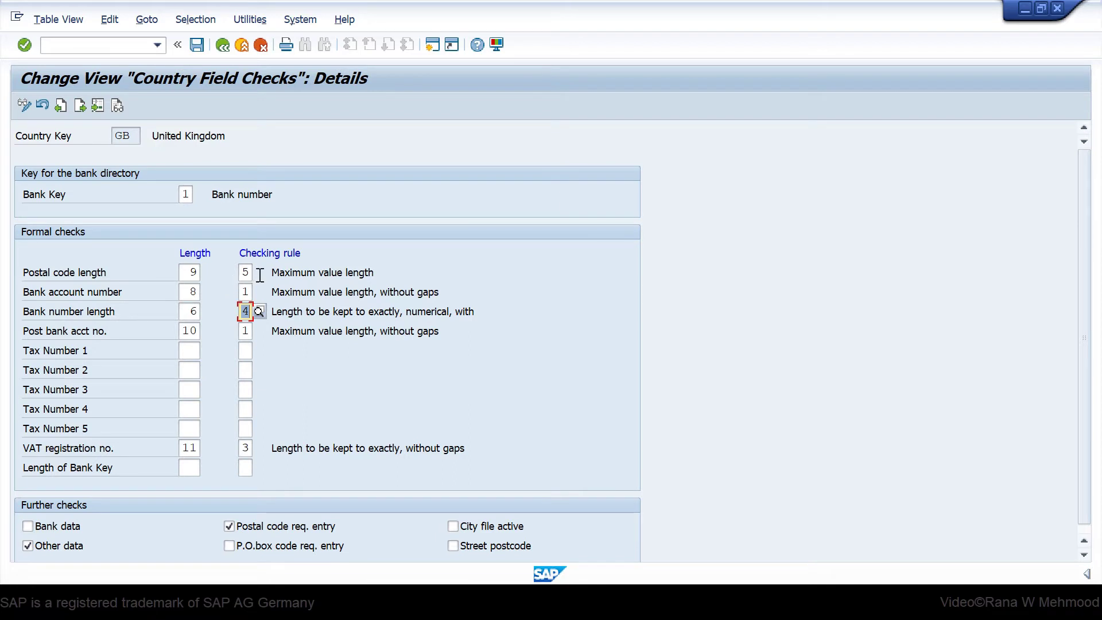
click(247, 293)
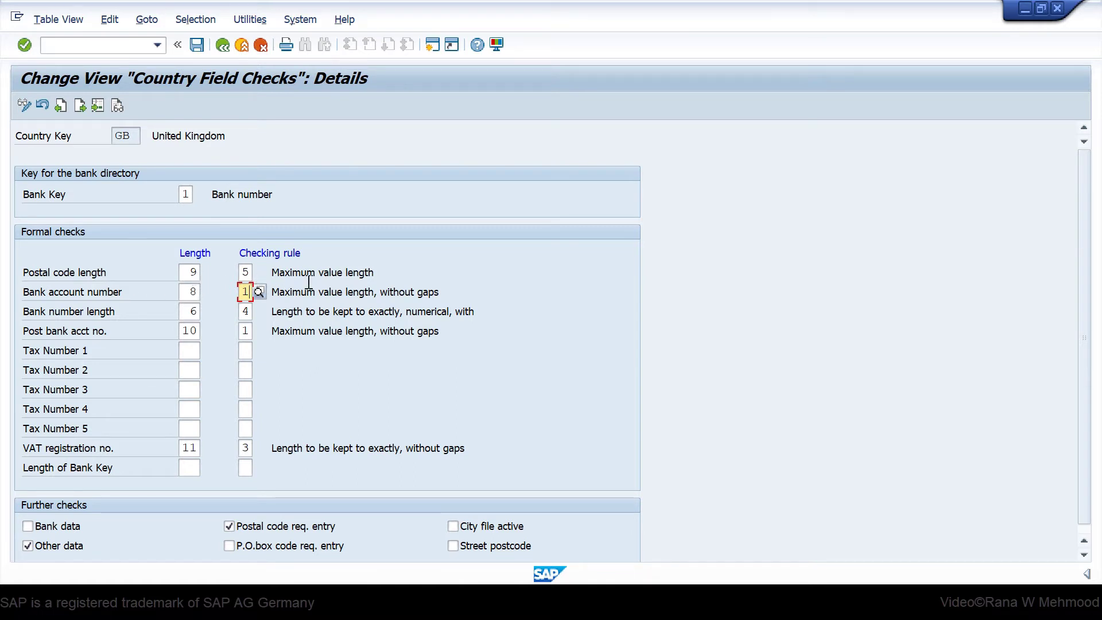
click(249, 273)
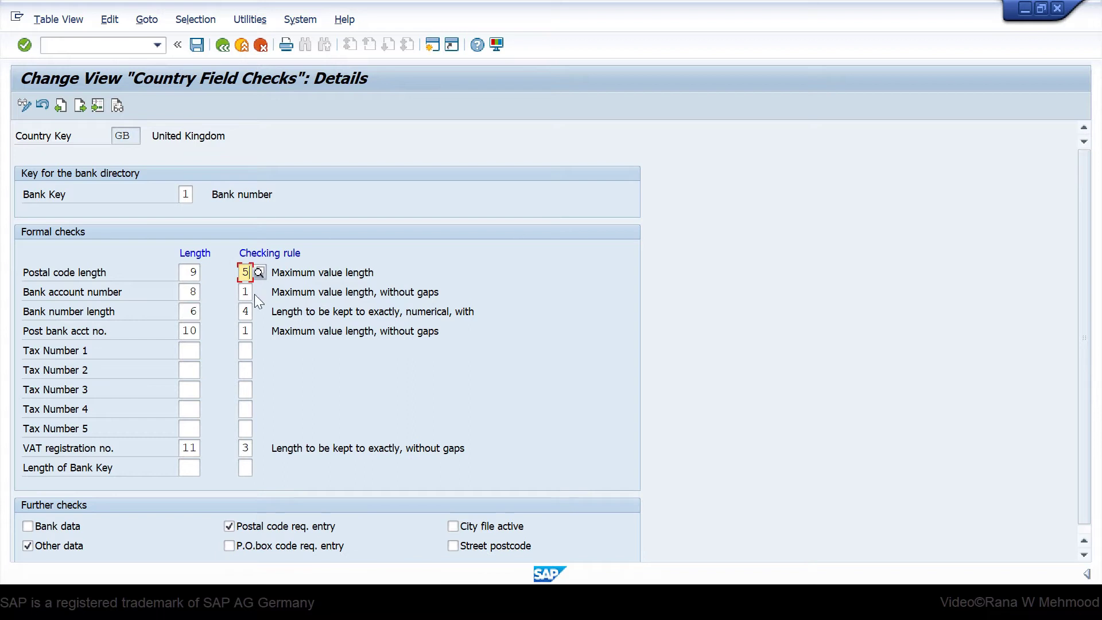
click(260, 272)
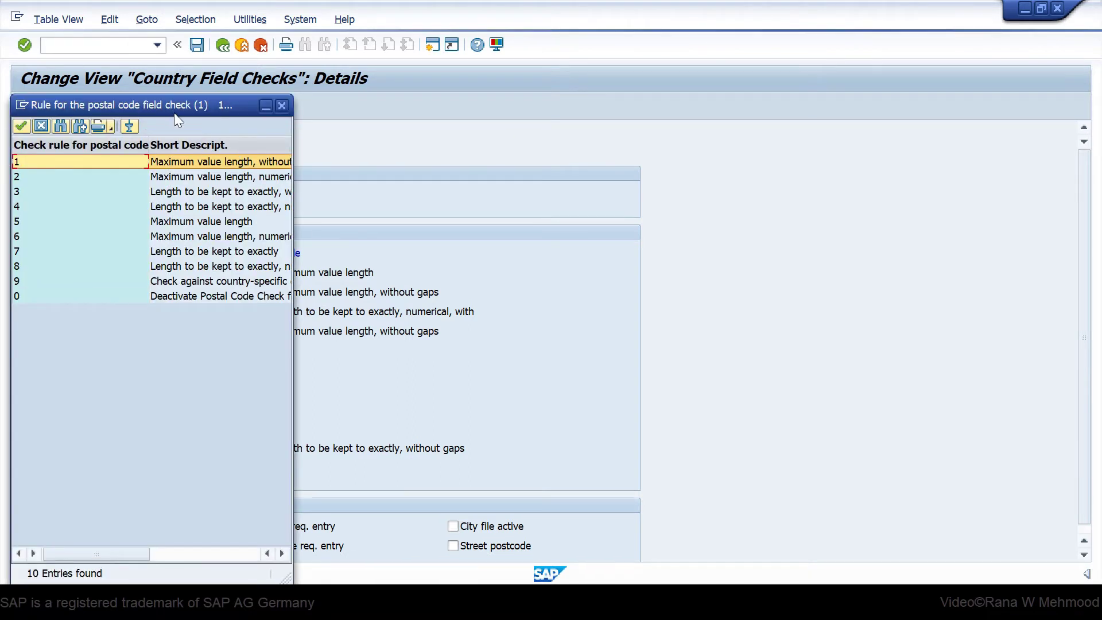
drag(175, 106, 542, 115)
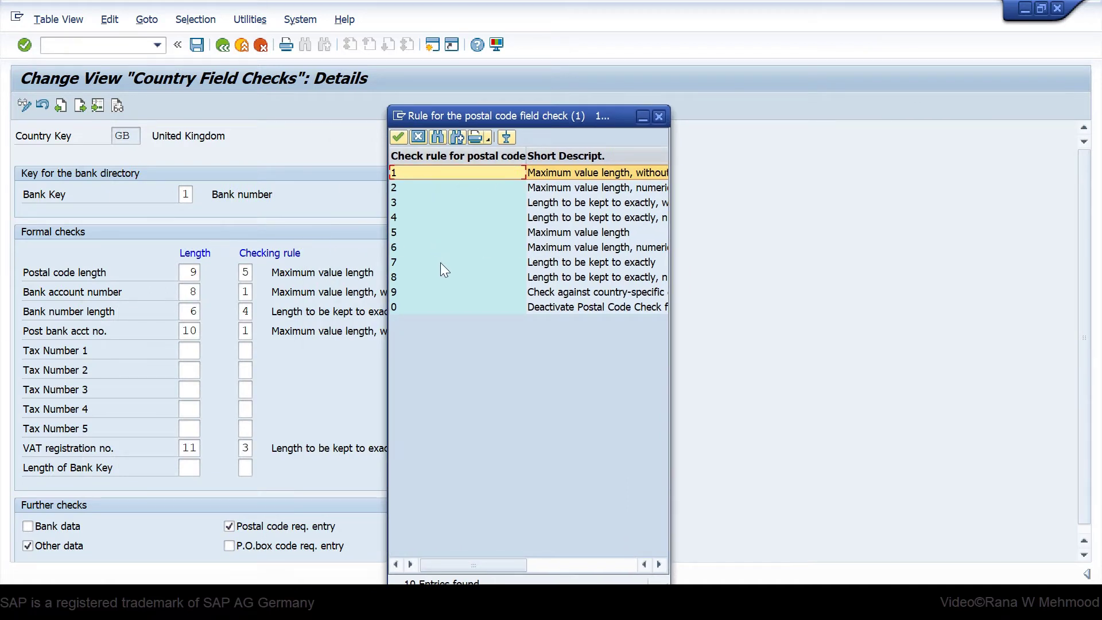
click(660, 117)
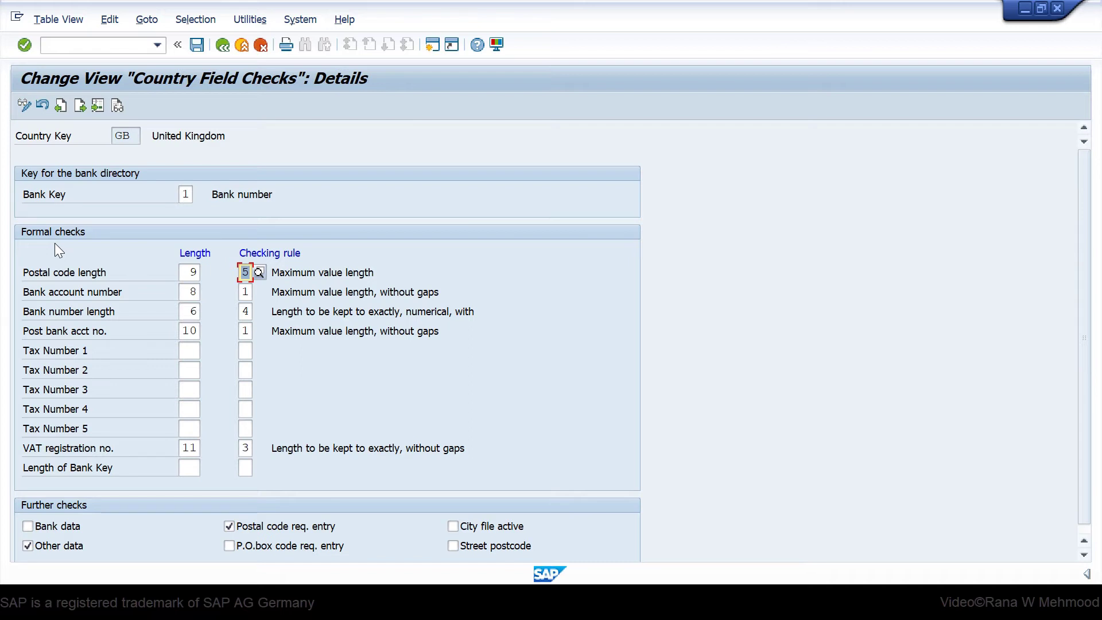
- Compare the Bank number, Obsolete, Assign internally and Assign externally options for the Bank Key, leaving the setting as it is
click(197, 198)
click(200, 194)
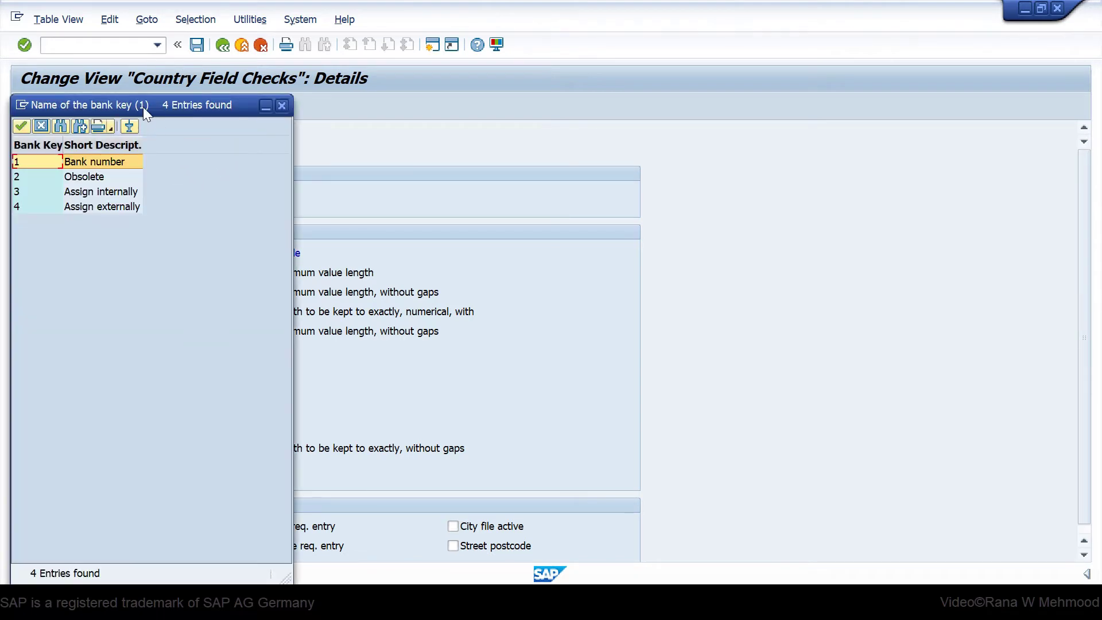
drag(143, 106, 512, 127)
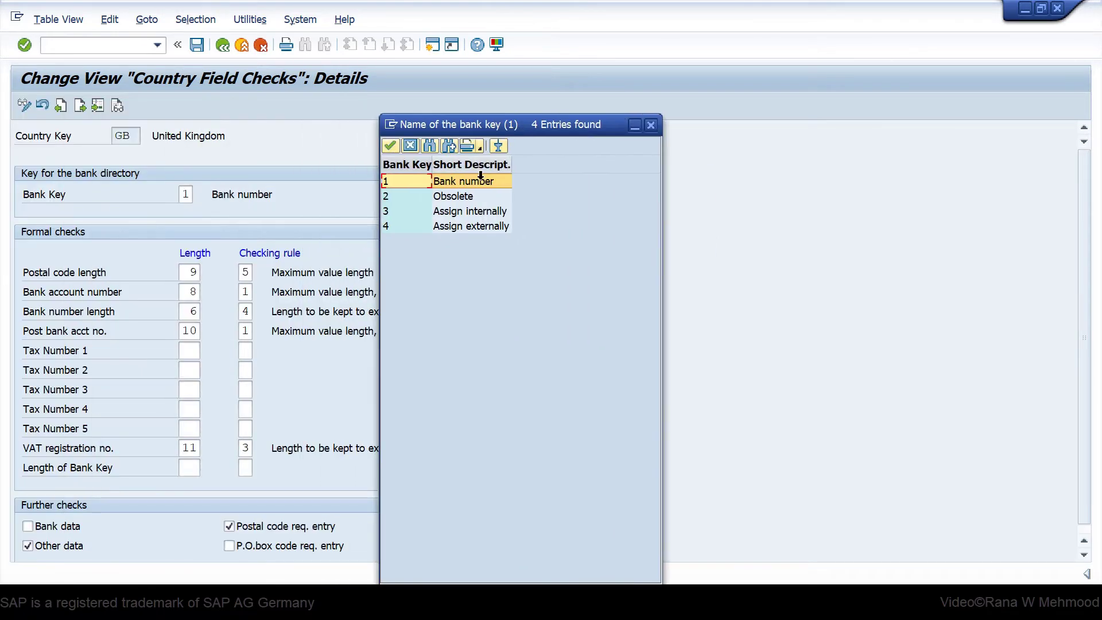
click(419, 228)
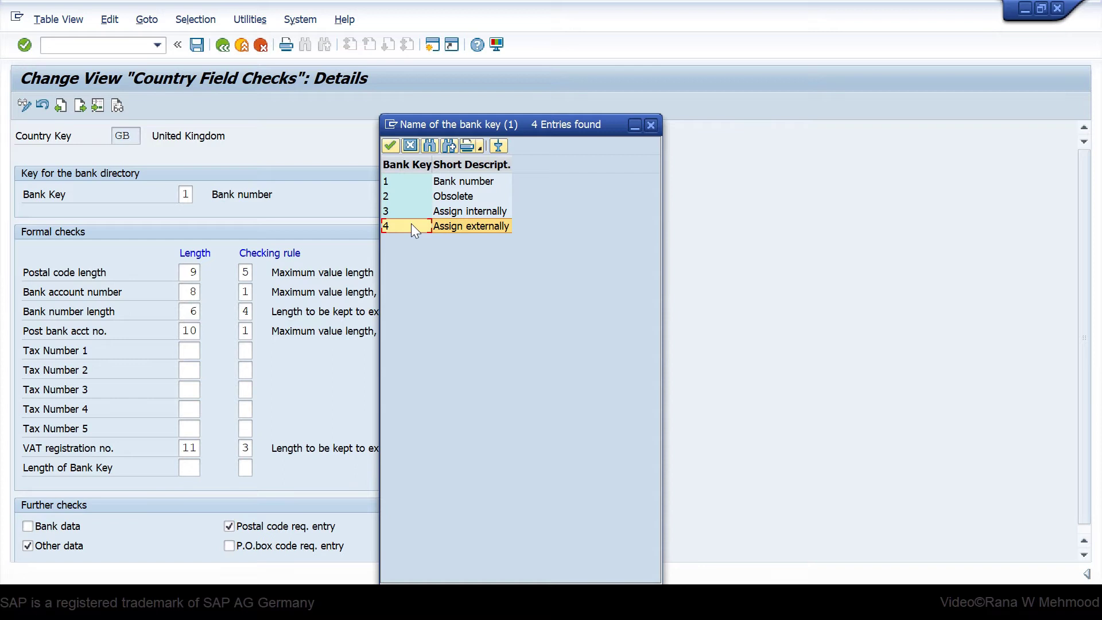
click(407, 183)
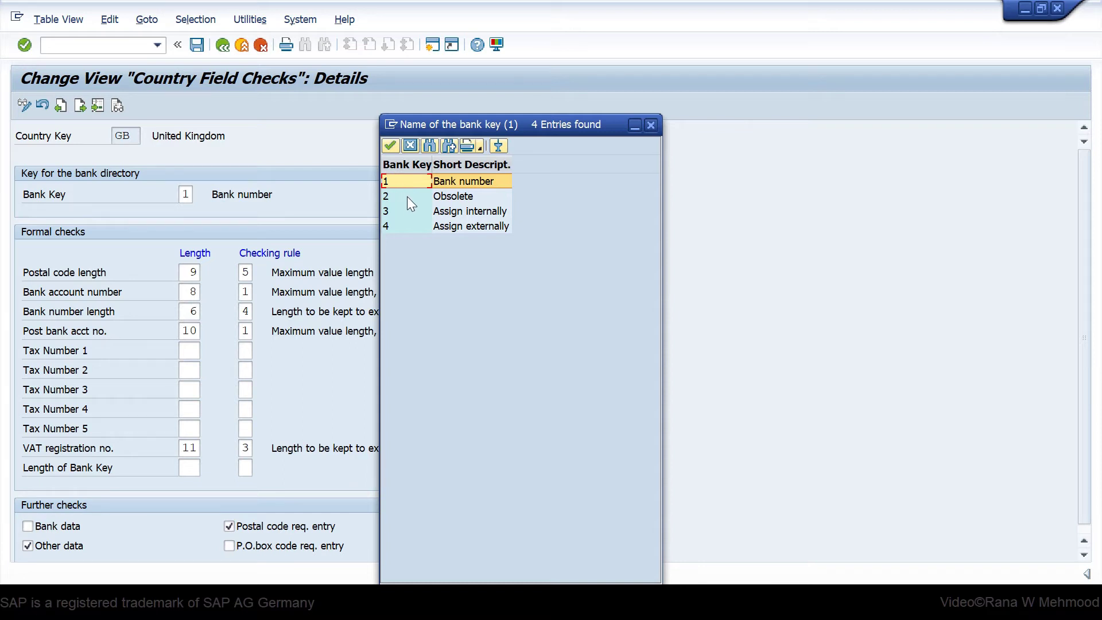
click(408, 197)
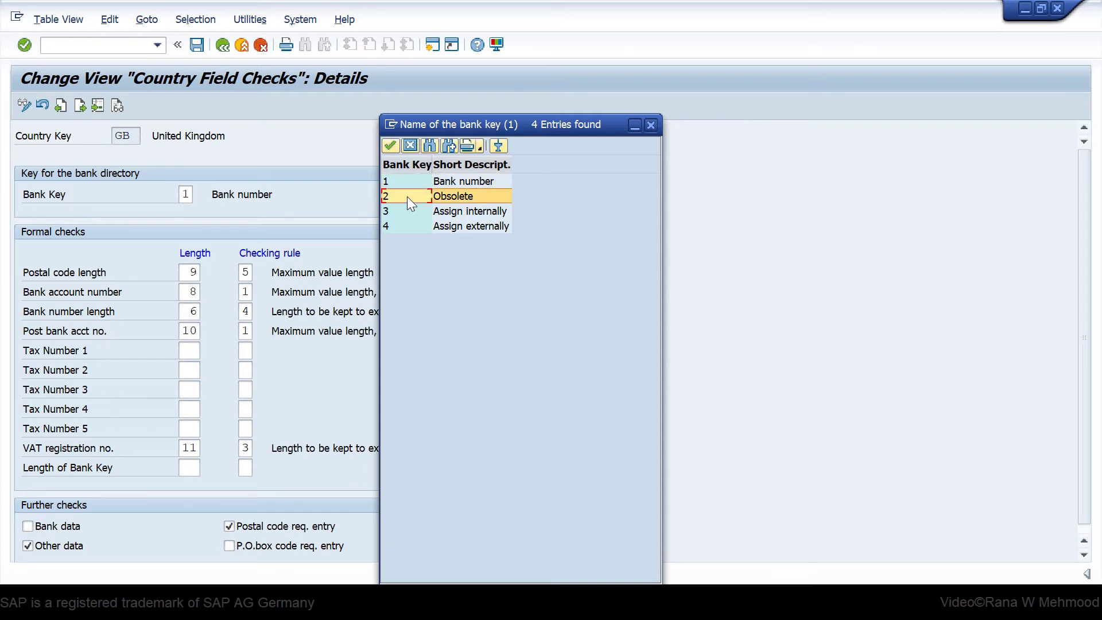
click(431, 212)
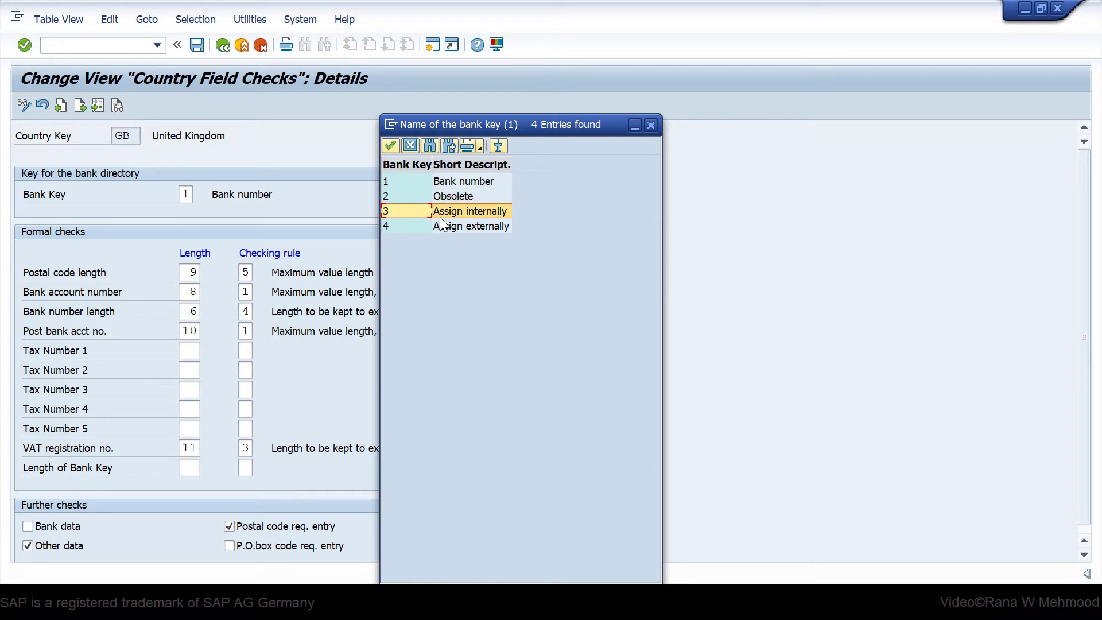
click(653, 126)
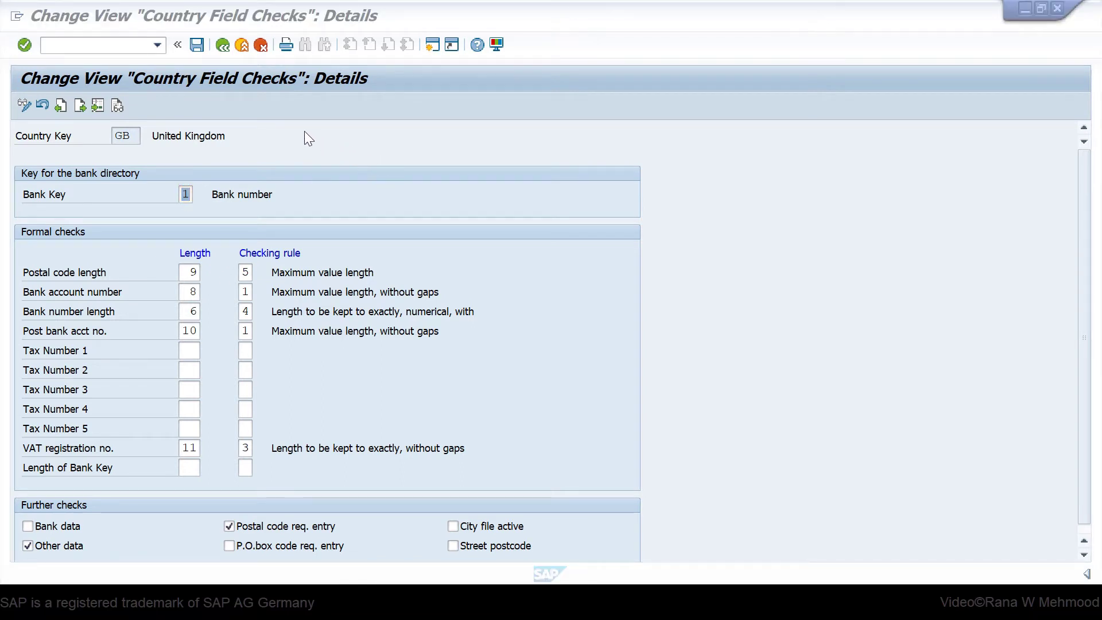
- Leave the country field checks and the implementation guide, returning to the SAP Easy Access screen
click(222, 45)
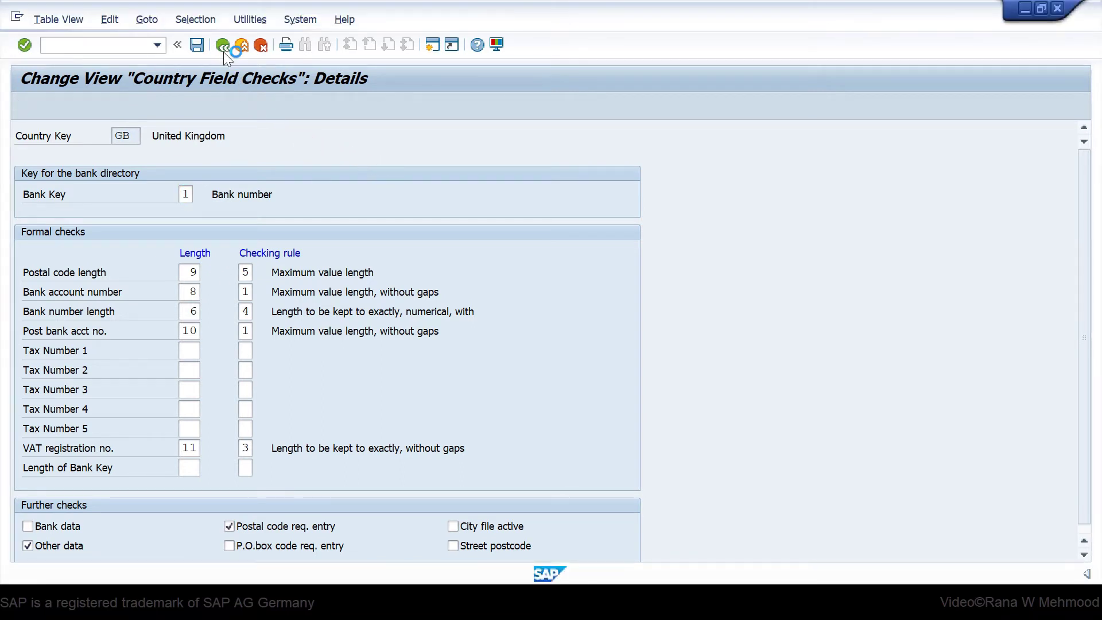
click(223, 45)
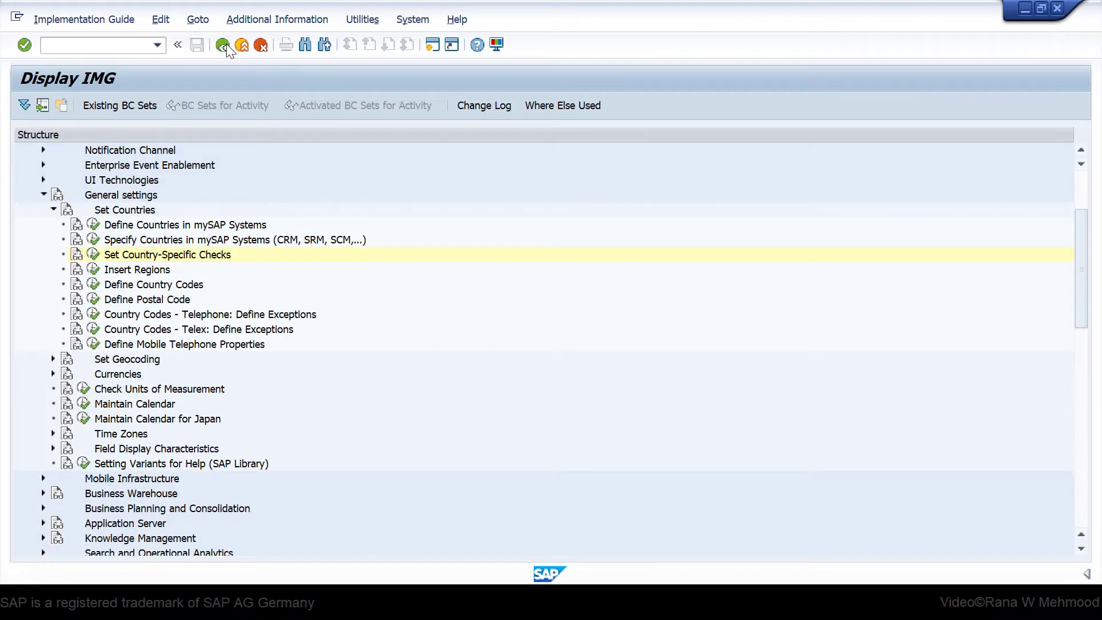
click(223, 45)
click(223, 44)
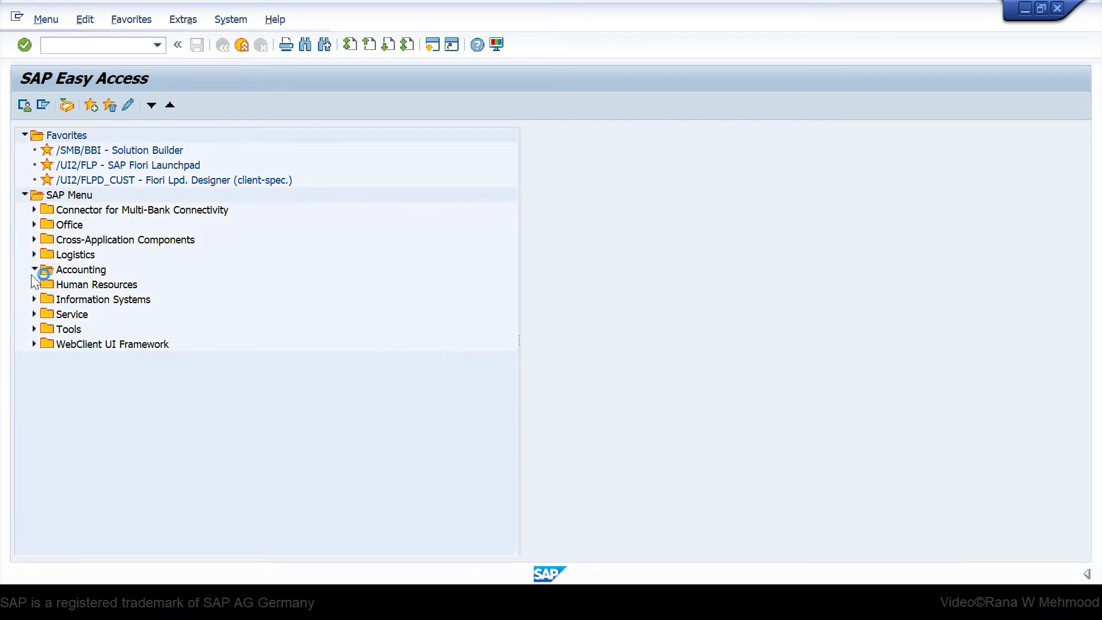
- Expand Accounting, Financial Accounting, Banks, Master Data and Bank Master Record in the SAP menu and select FI01 - Create
click(34, 269)
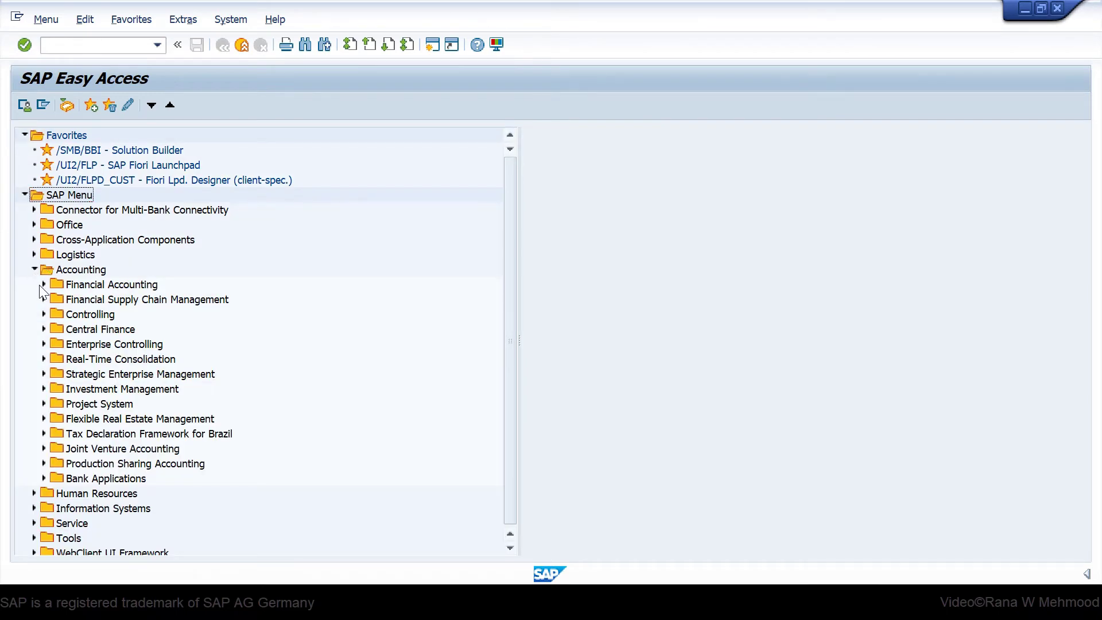
click(44, 284)
click(53, 343)
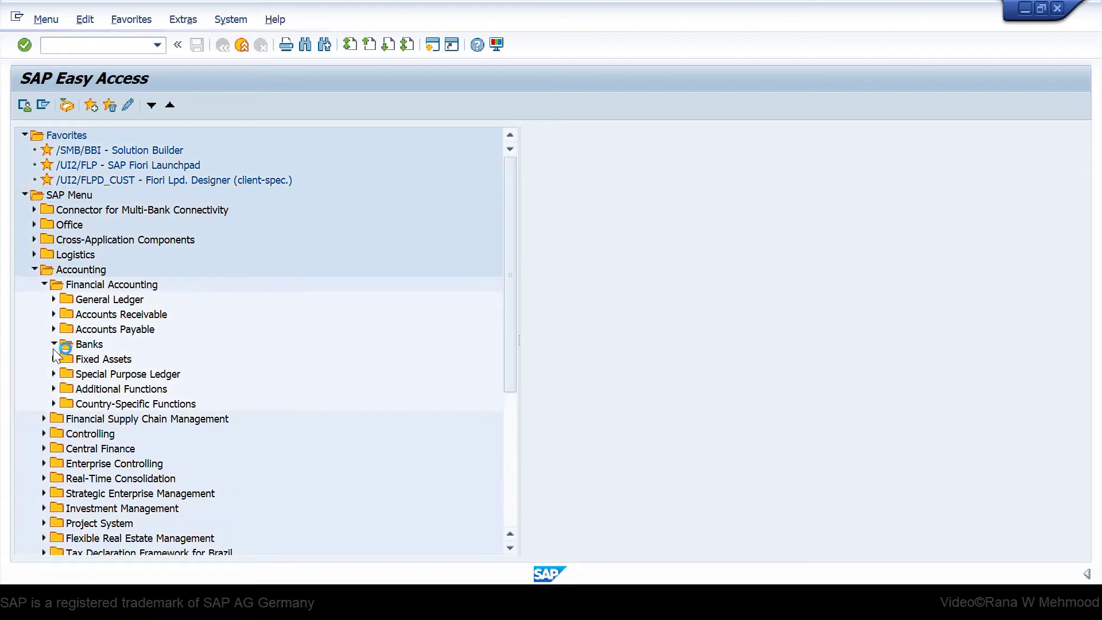
click(63, 389)
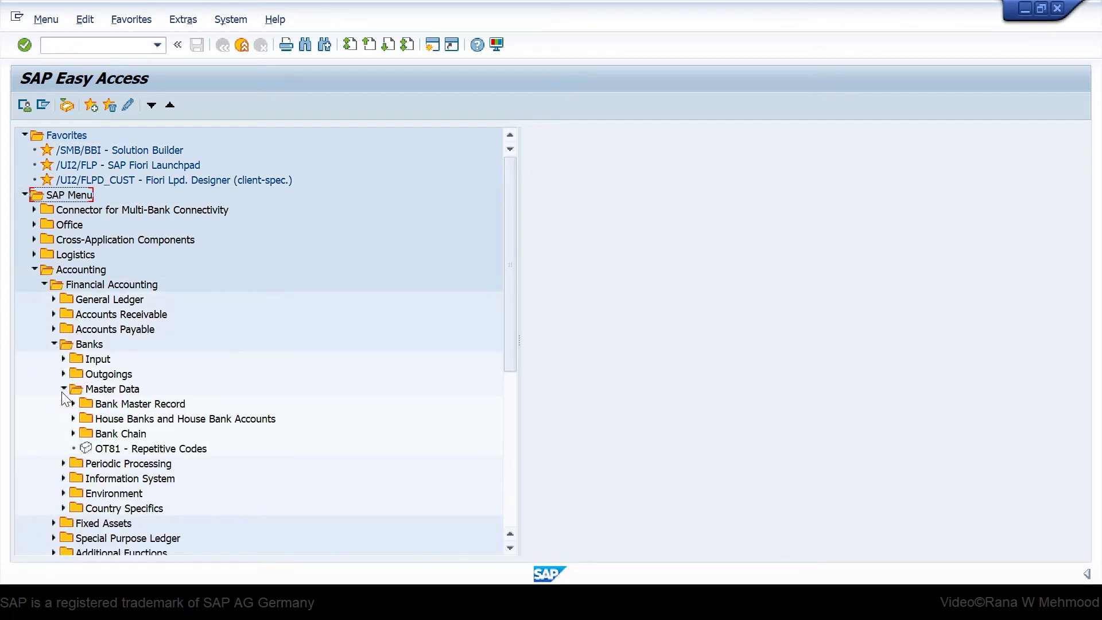
click(73, 404)
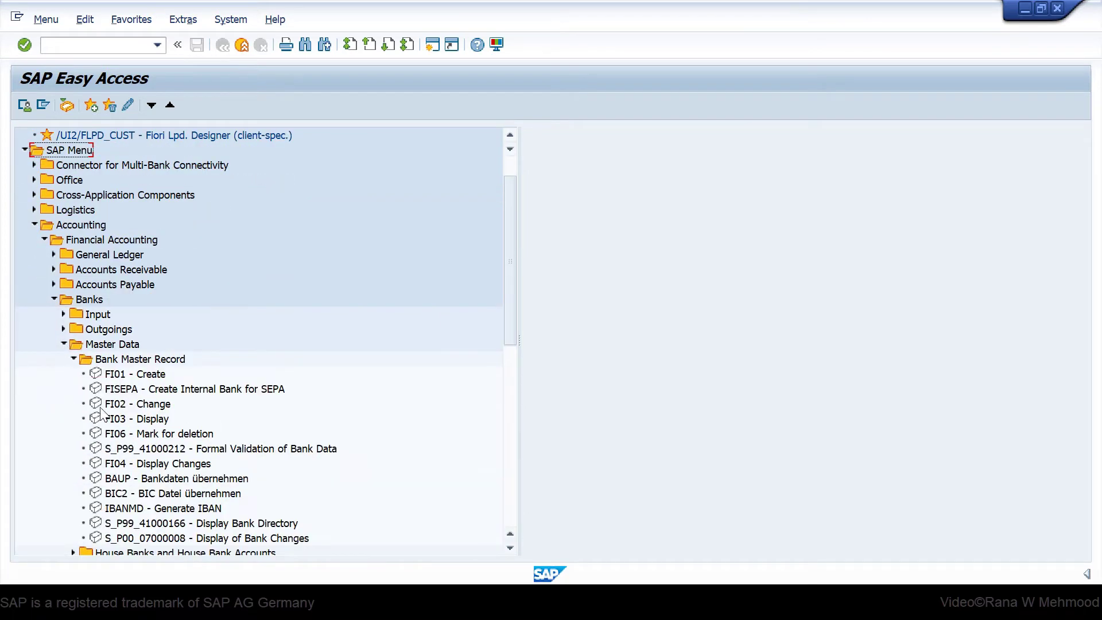
scroll(310, 407, down, 1)
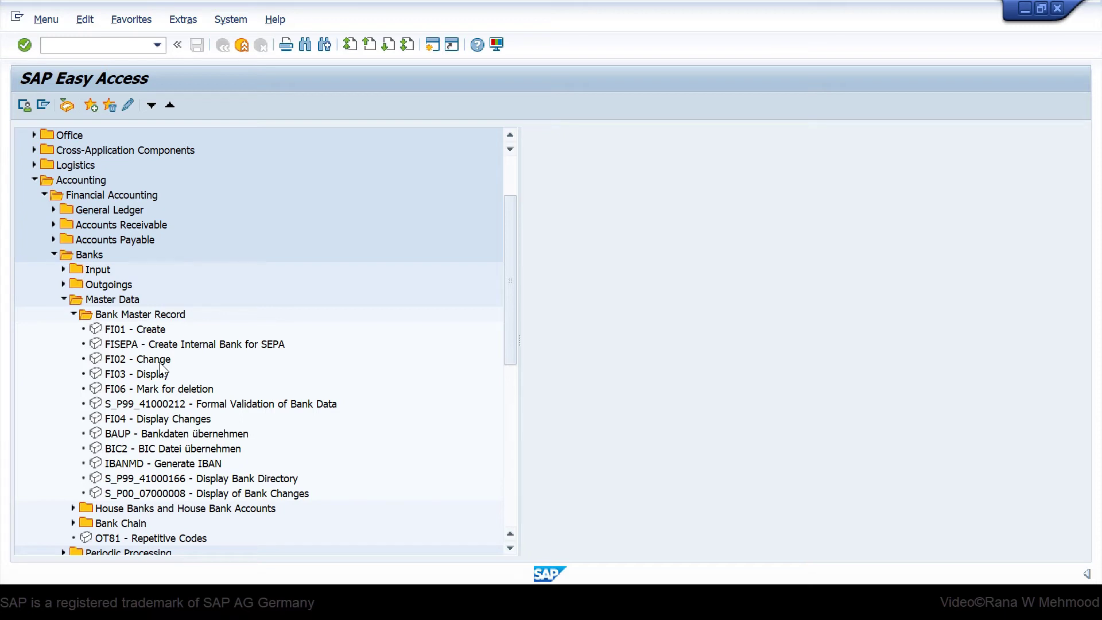
click(148, 331)
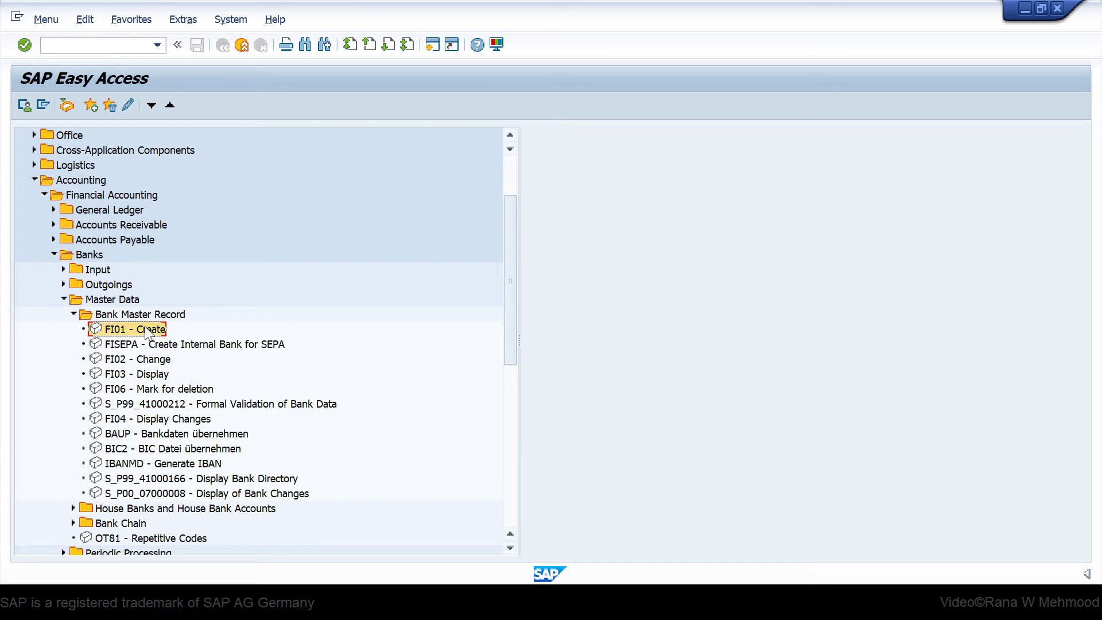
- Open FI12_HBANK - Manage House Banks from House Banks and House Bank Accounts for company code TUK1
click(72, 509)
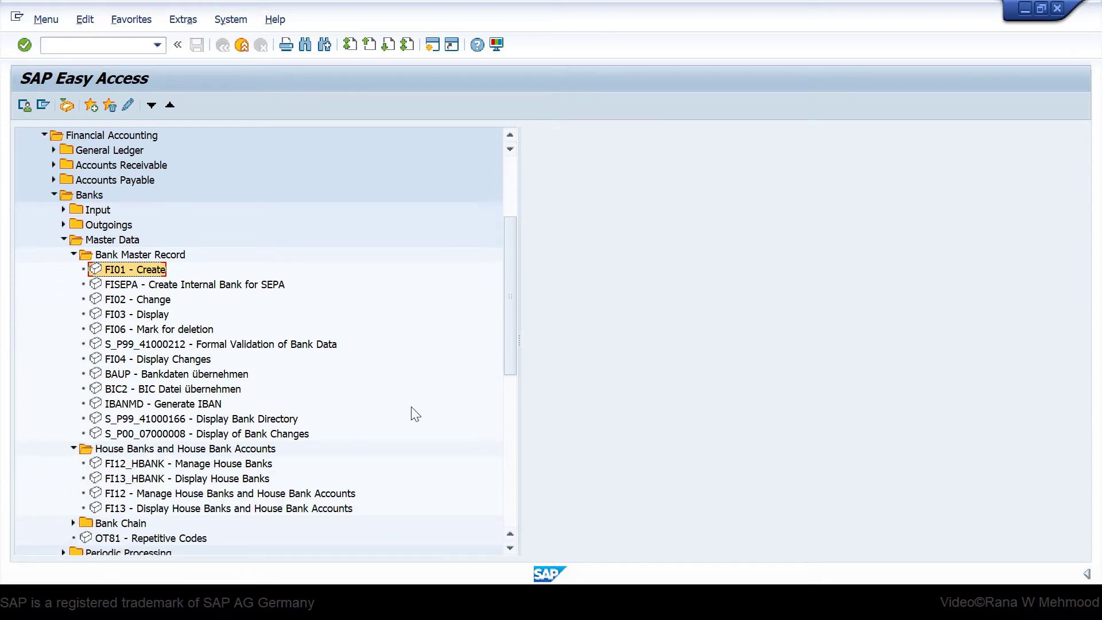
click(181, 466)
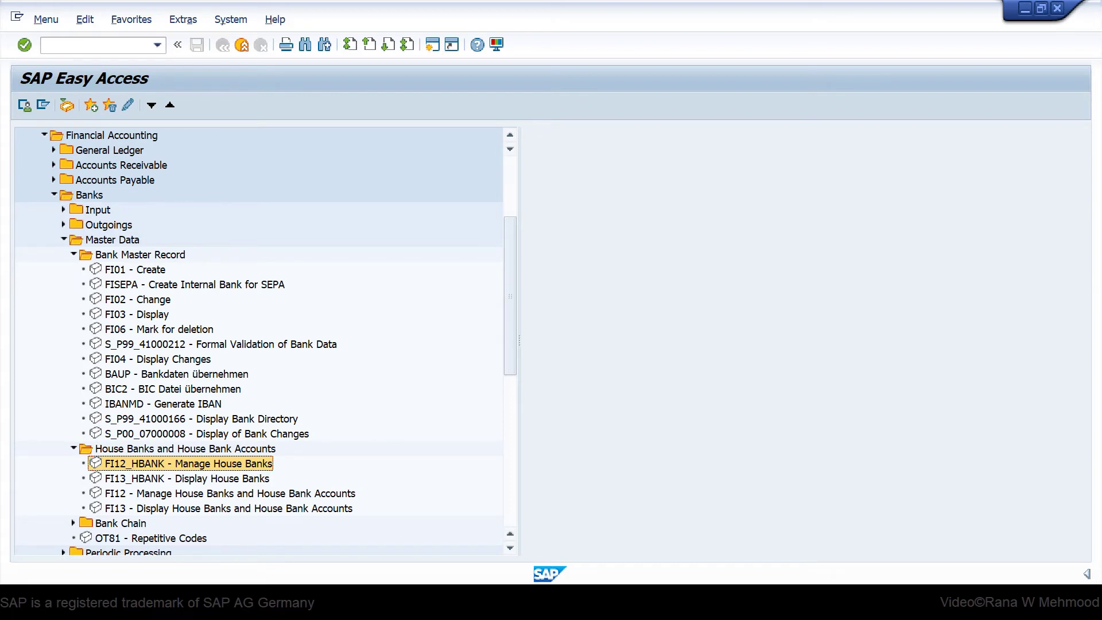
scroll(268, 379, down, 1)
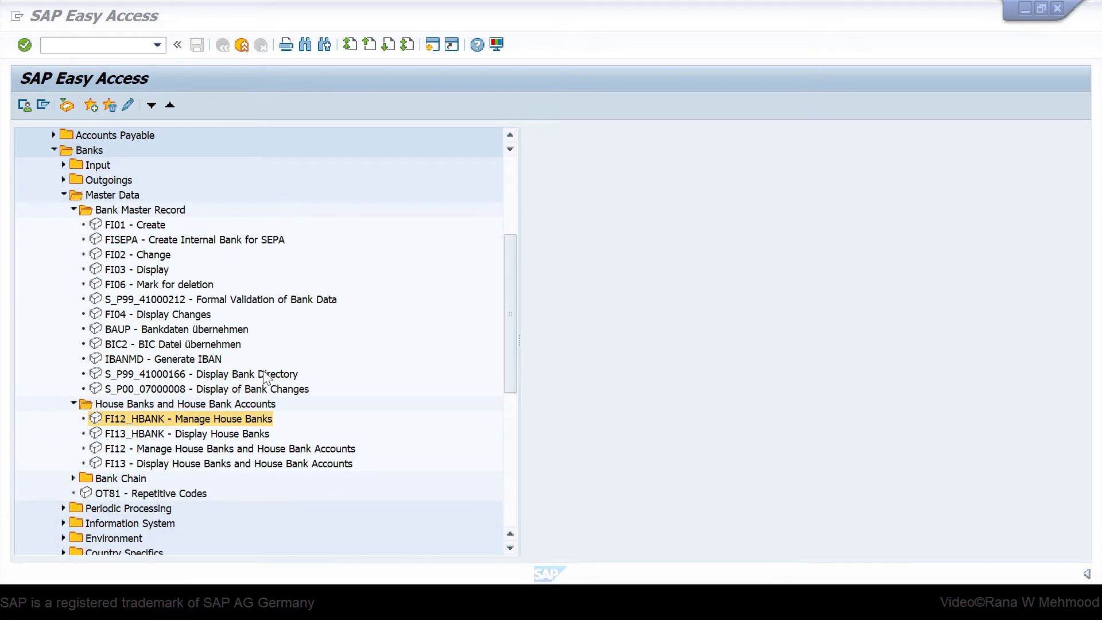
double_click(157, 420)
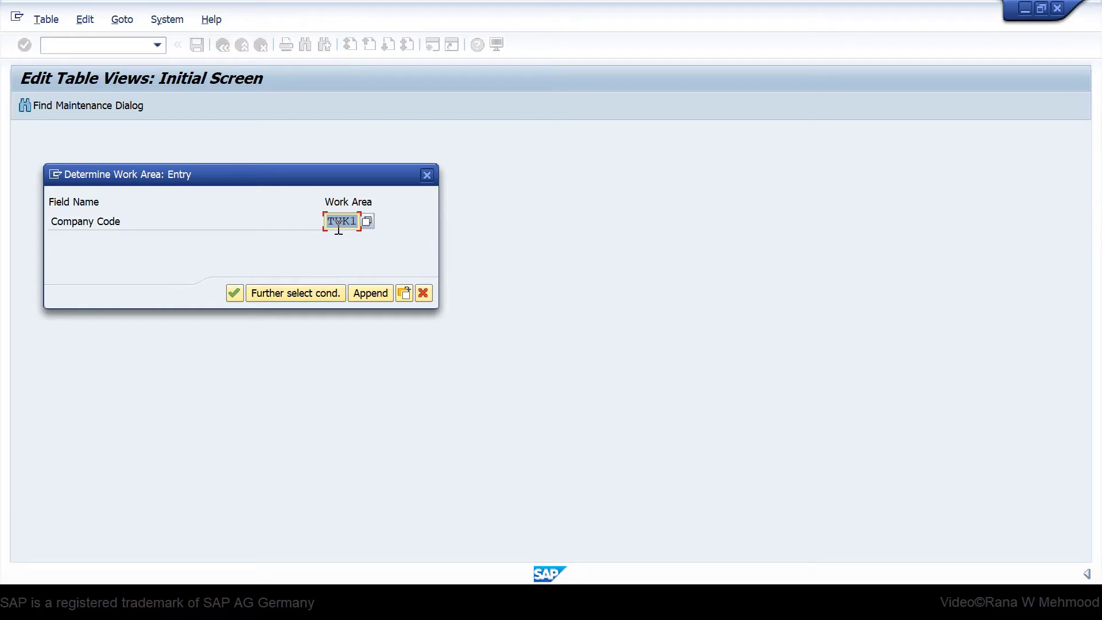
click(235, 293)
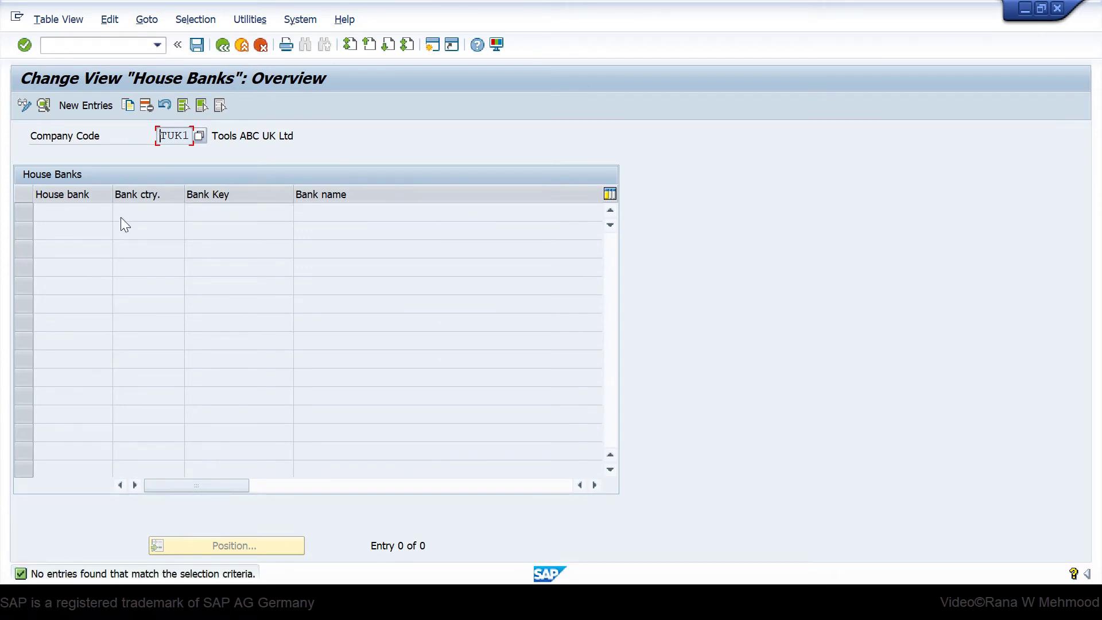
- Start a new house bank entry BARC1 and set its Bank Country to GB
click(88, 105)
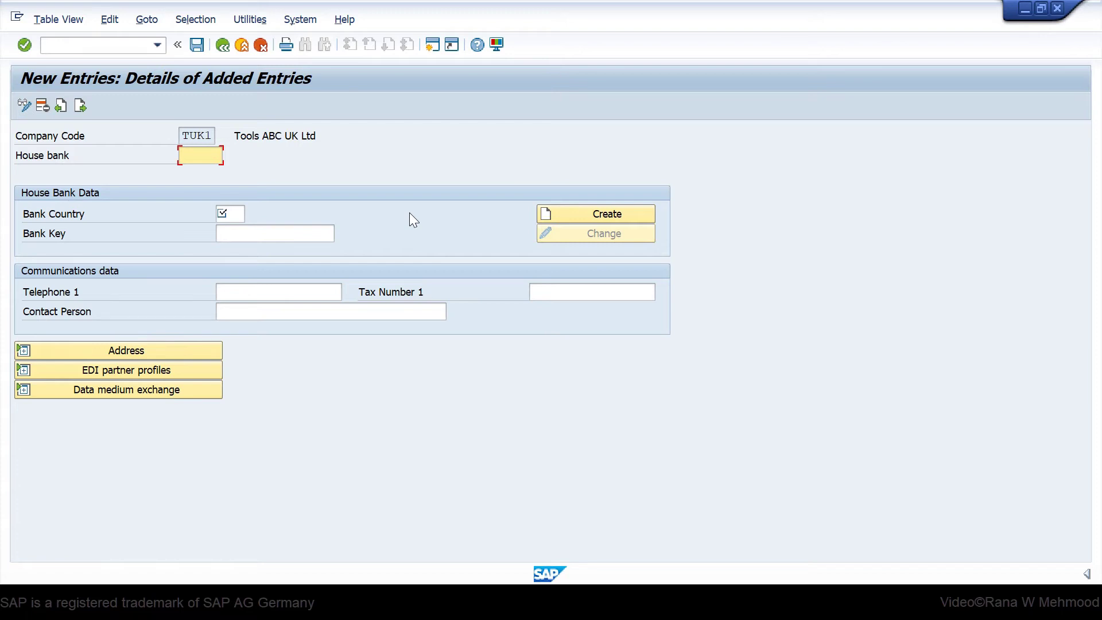
text(BARC)
text(1)
key(Tab)
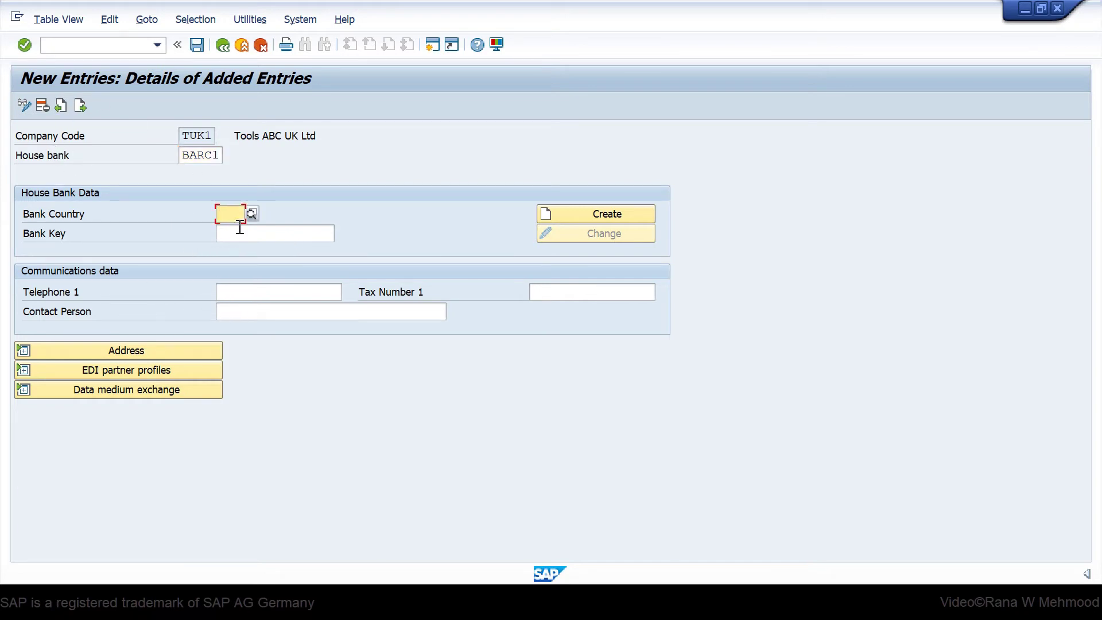
text(GB)
key(Tab)
key(Tab)
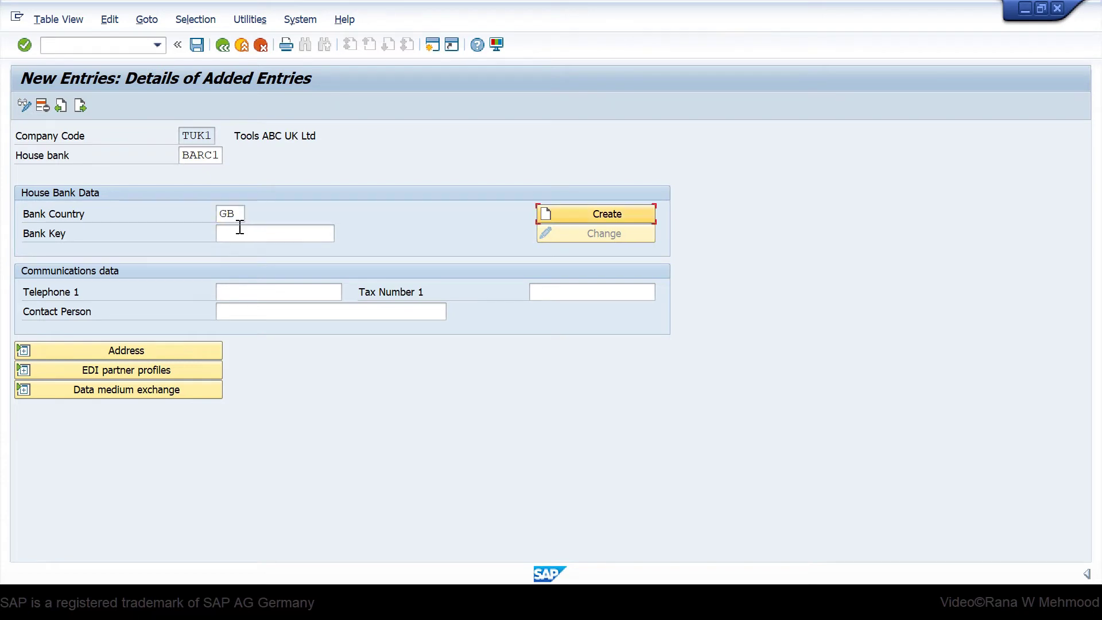
- Set the Bank Key to 999999 and open the bank data for creating this bank
click(261, 236)
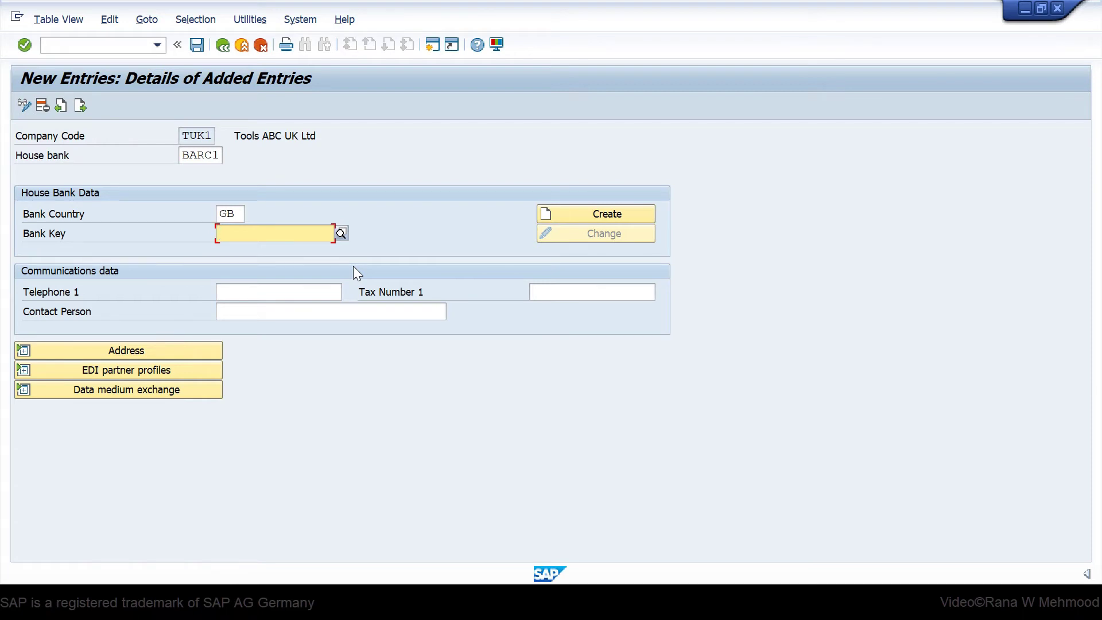
text(99999)
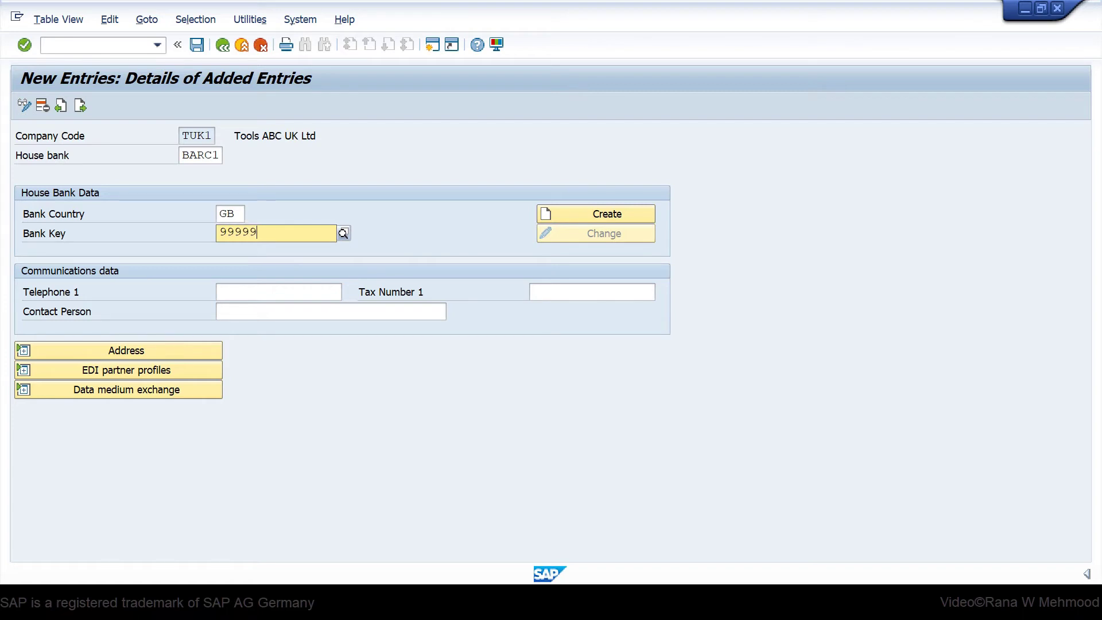
text(9)
click(446, 244)
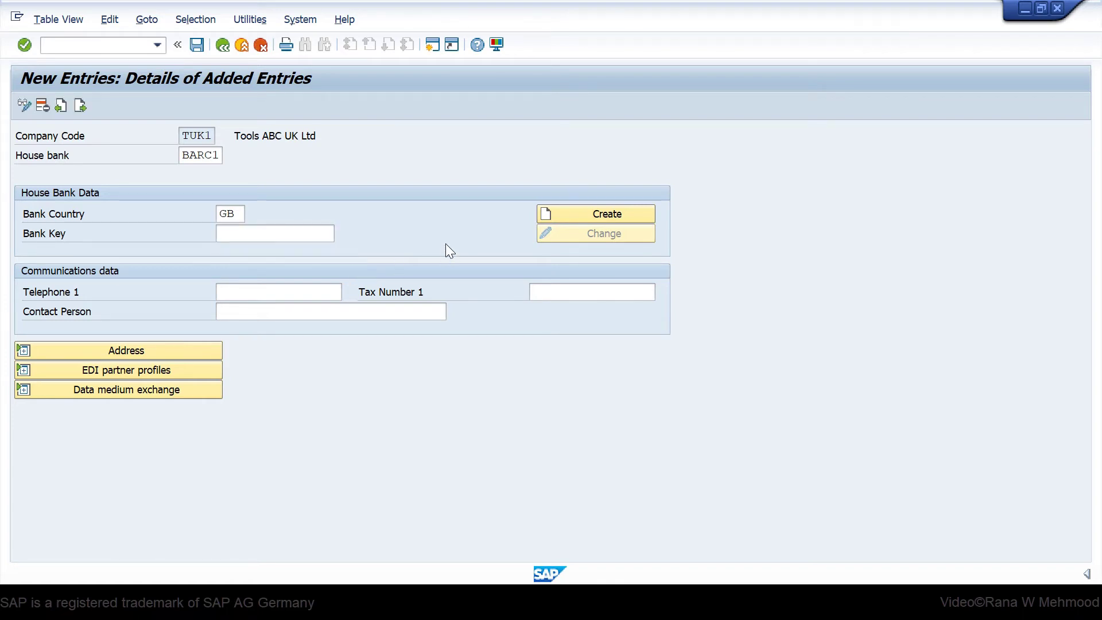
click(567, 210)
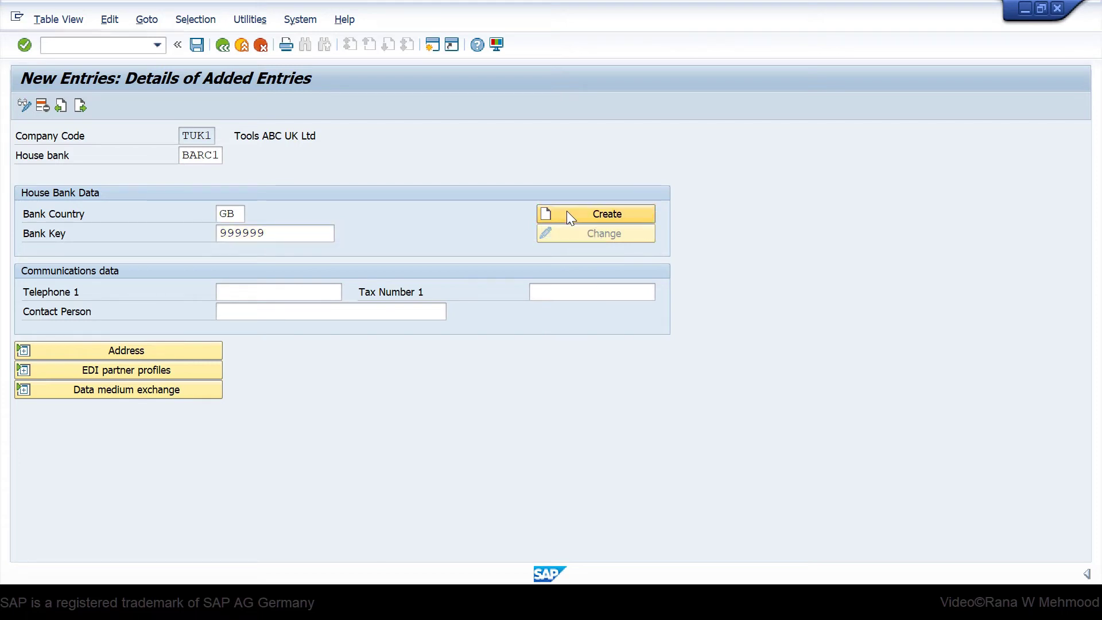
drag(418, 194, 770, 187)
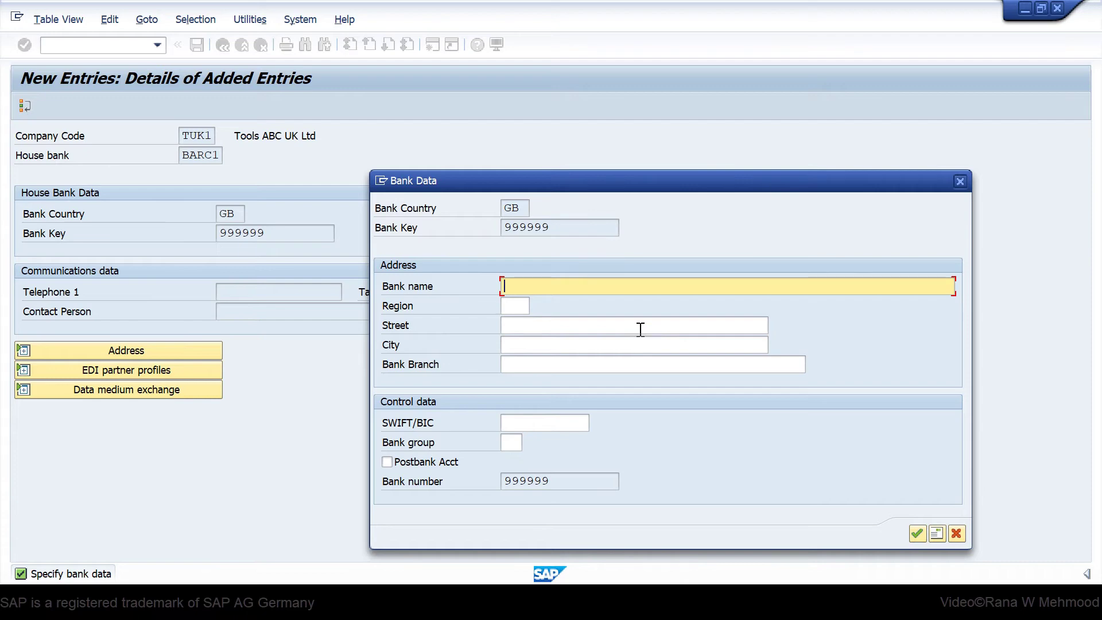
- Name the bank Barclays UK PLC and choose London (LND) as its region
text(Barclays UK PLC)
key(Tab)
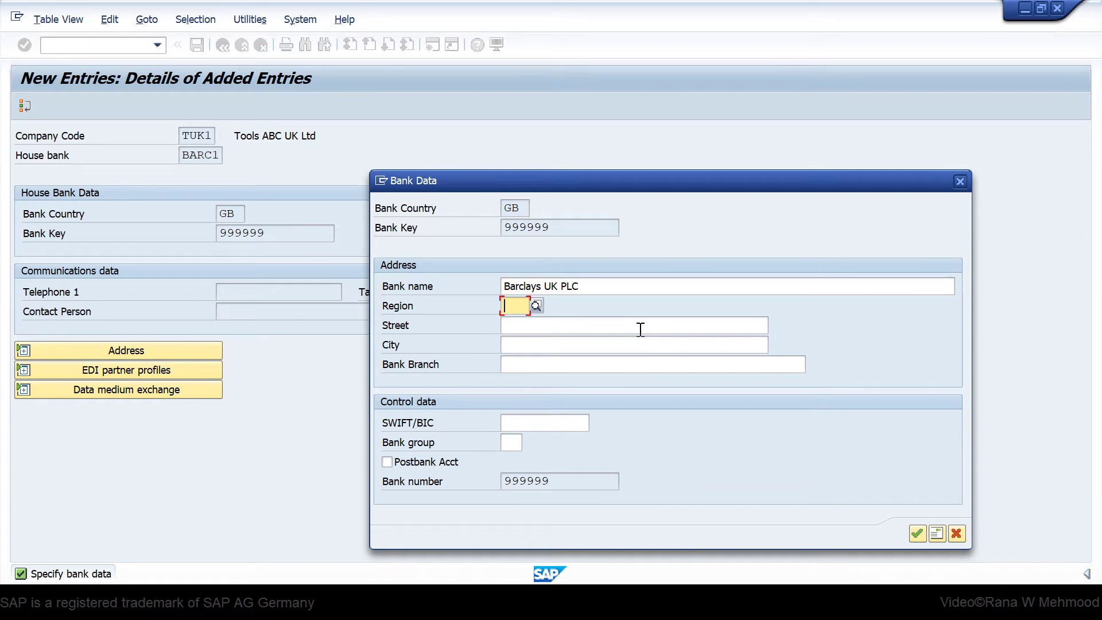
text(LO)
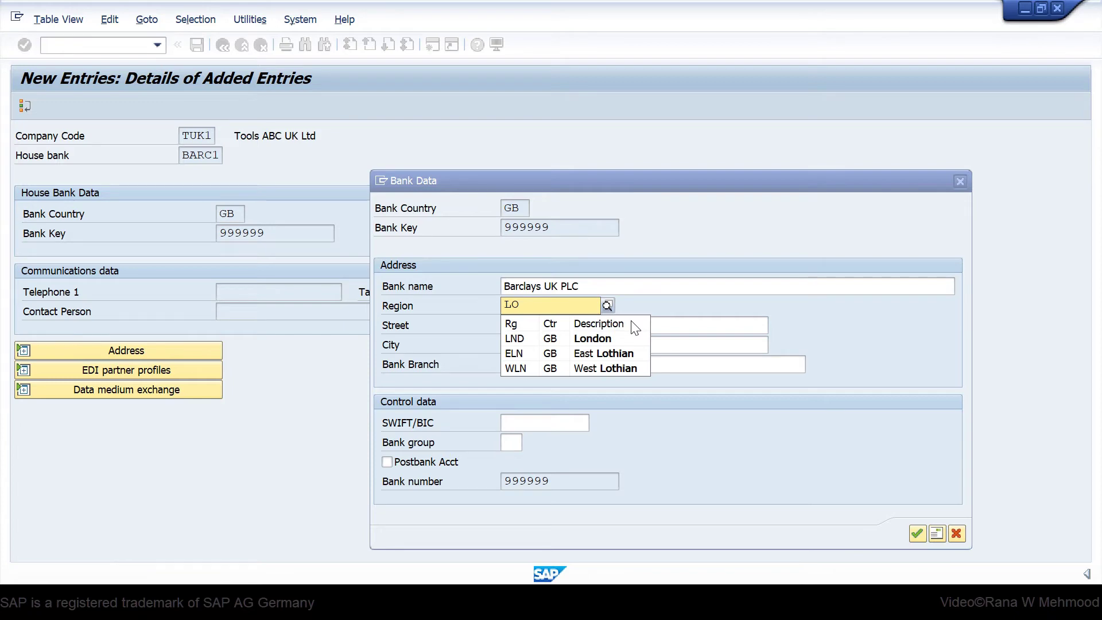
click(538, 345)
click(580, 337)
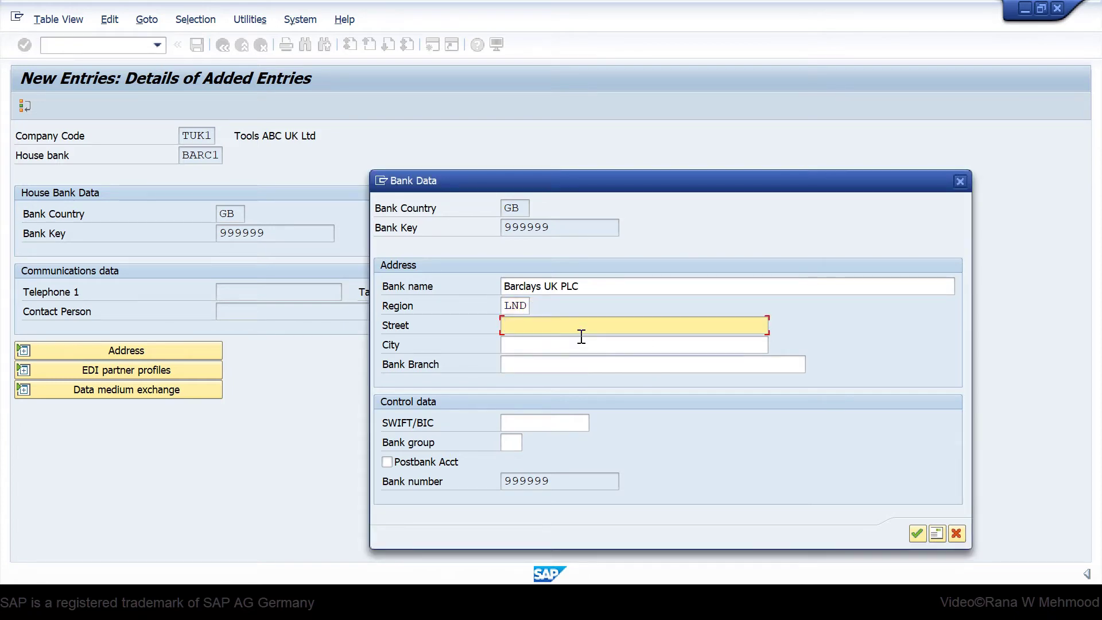
- Fill in the bank's street, set the city to London and the Bank Branch to Forest Gate
text(Romford Road)
key(Tab)
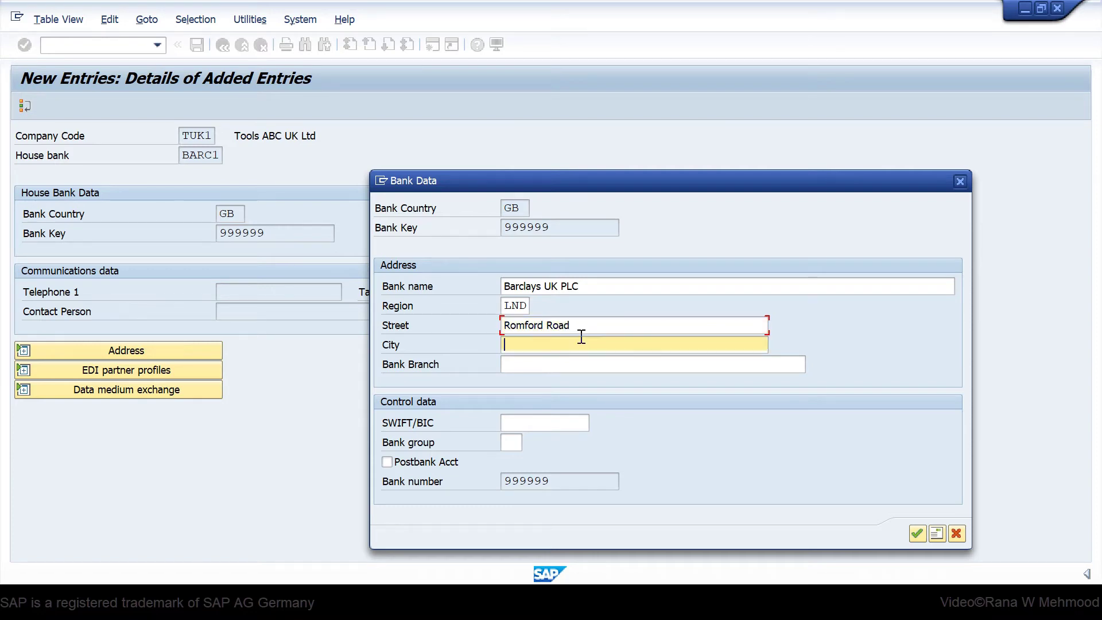
text(London)
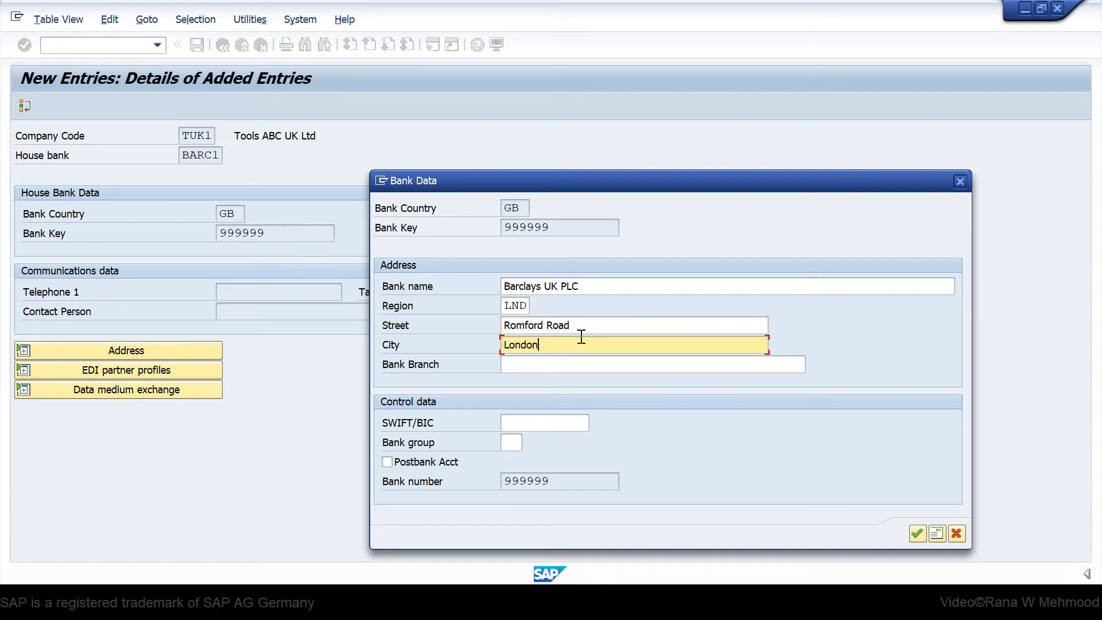
key(Tab)
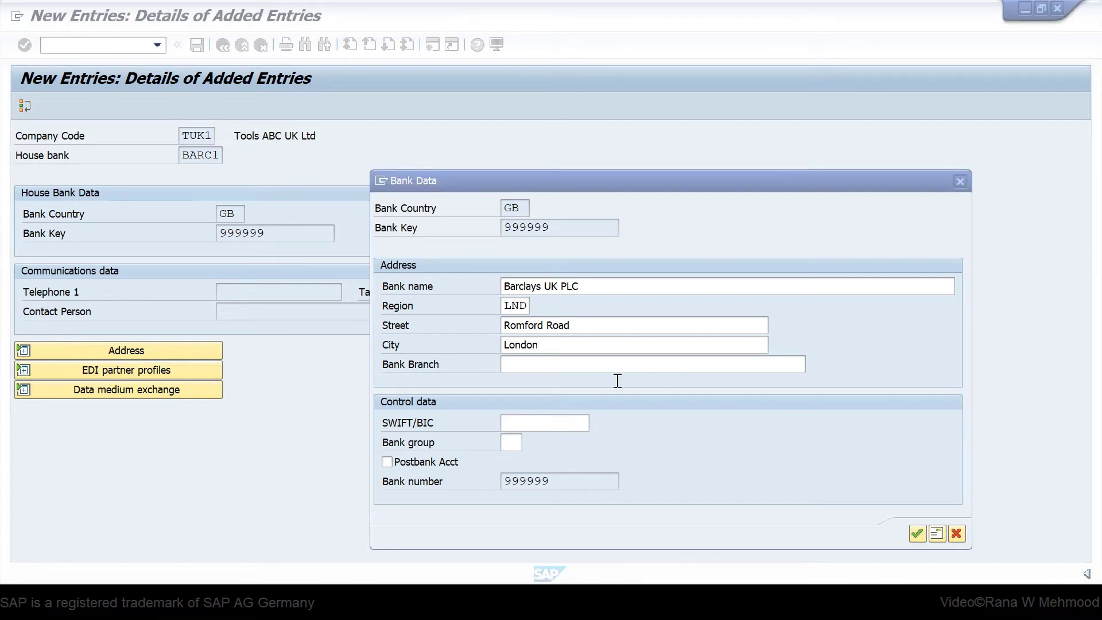
text(Fores)
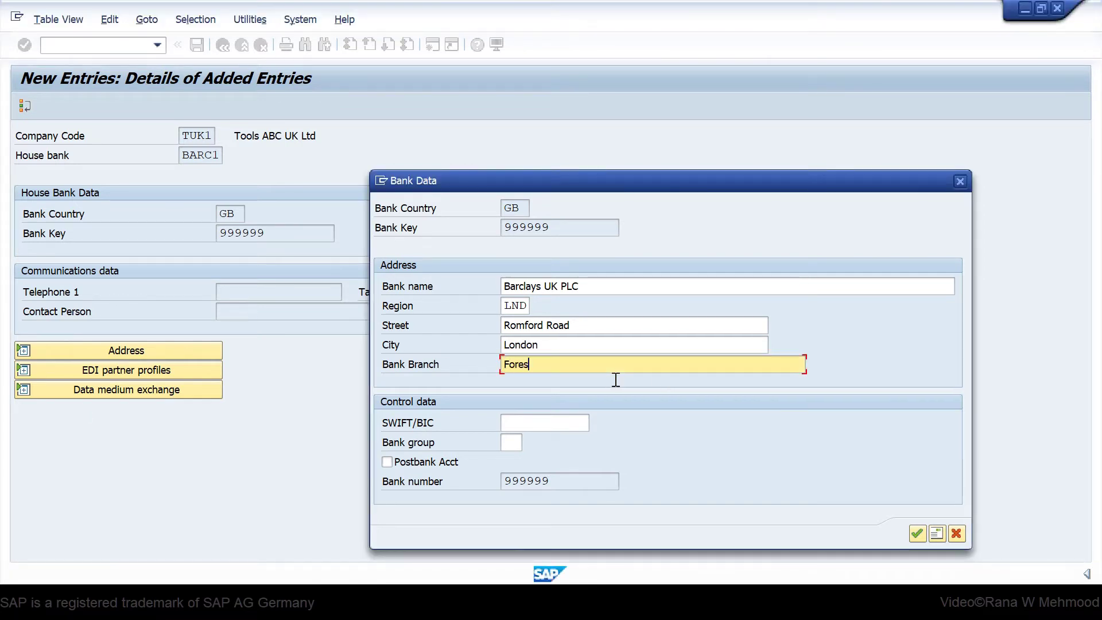
text(t Gate)
- Compare the Bank Key with the Bank number and confirm the new bank data
double_click(532, 228)
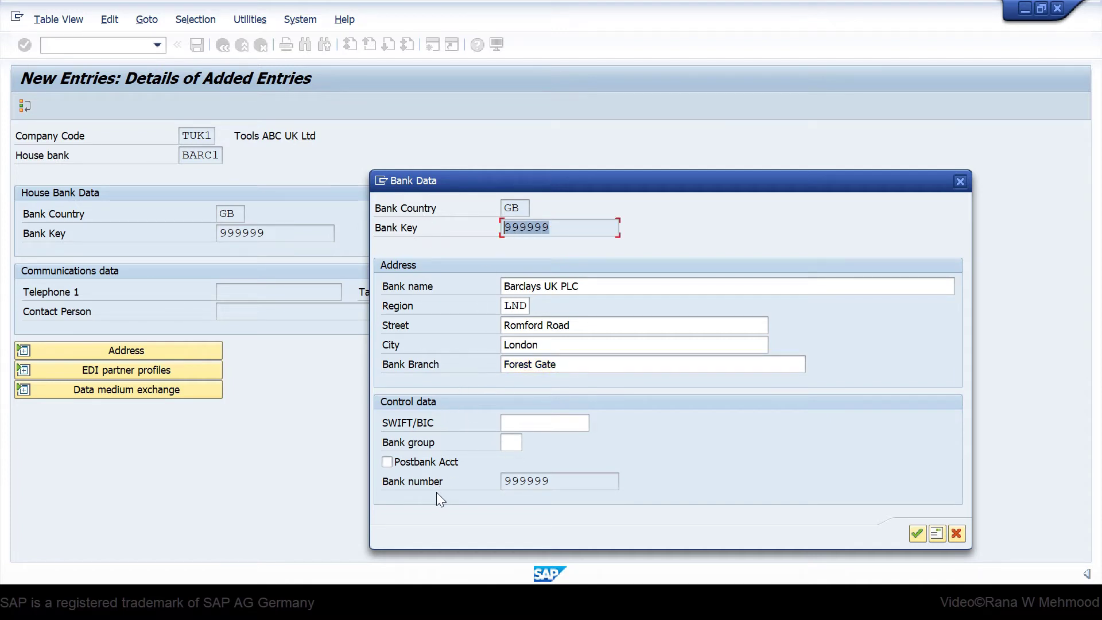
double_click(551, 482)
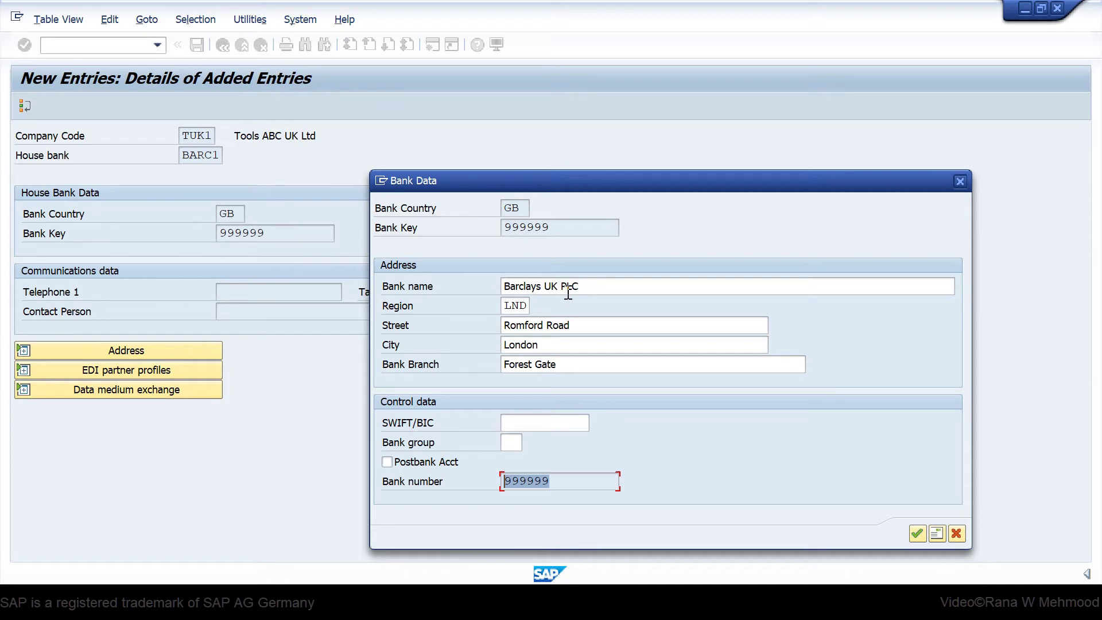
click(566, 228)
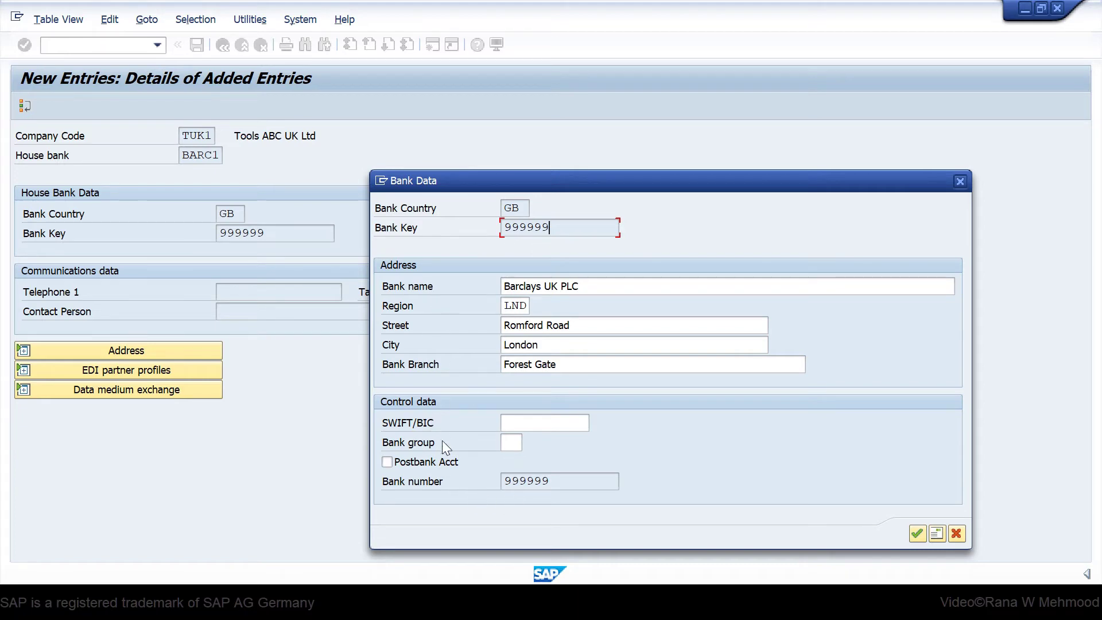
drag(550, 482, 511, 482)
click(576, 483)
click(918, 535)
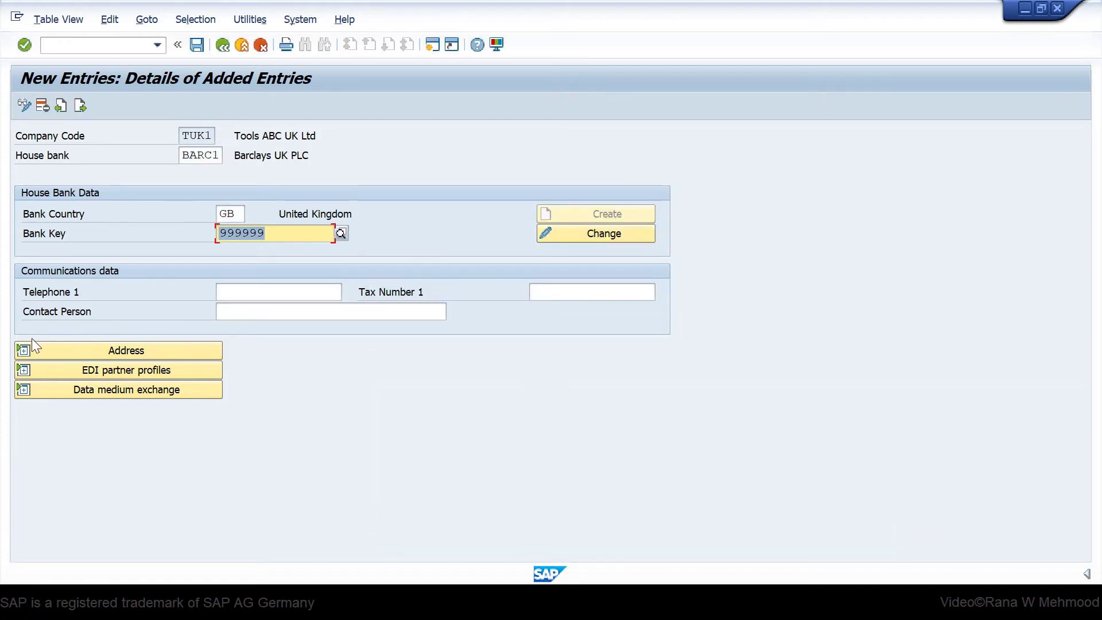
- Expand the house bank's address section and review its address and control data
click(23, 355)
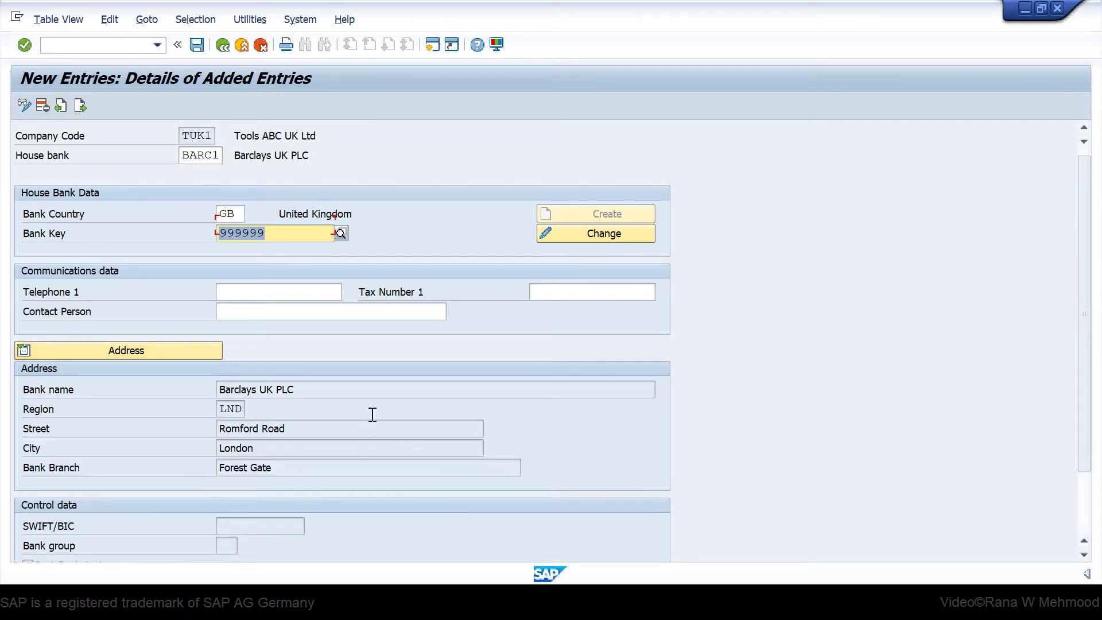
scroll(373, 414, down, 4)
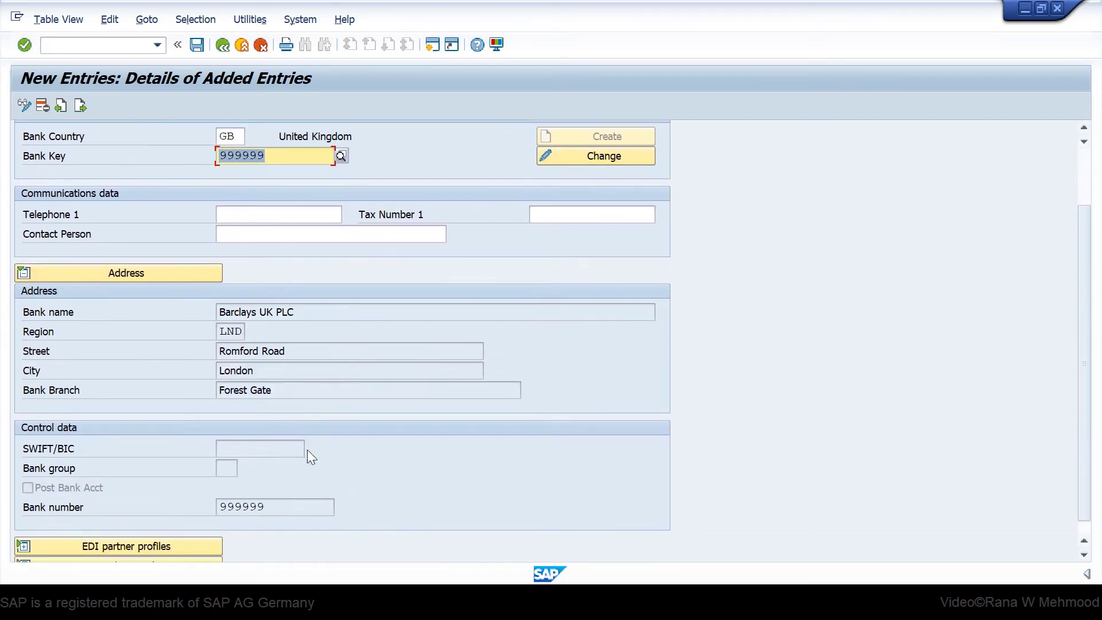
scroll(327, 441, up, 4)
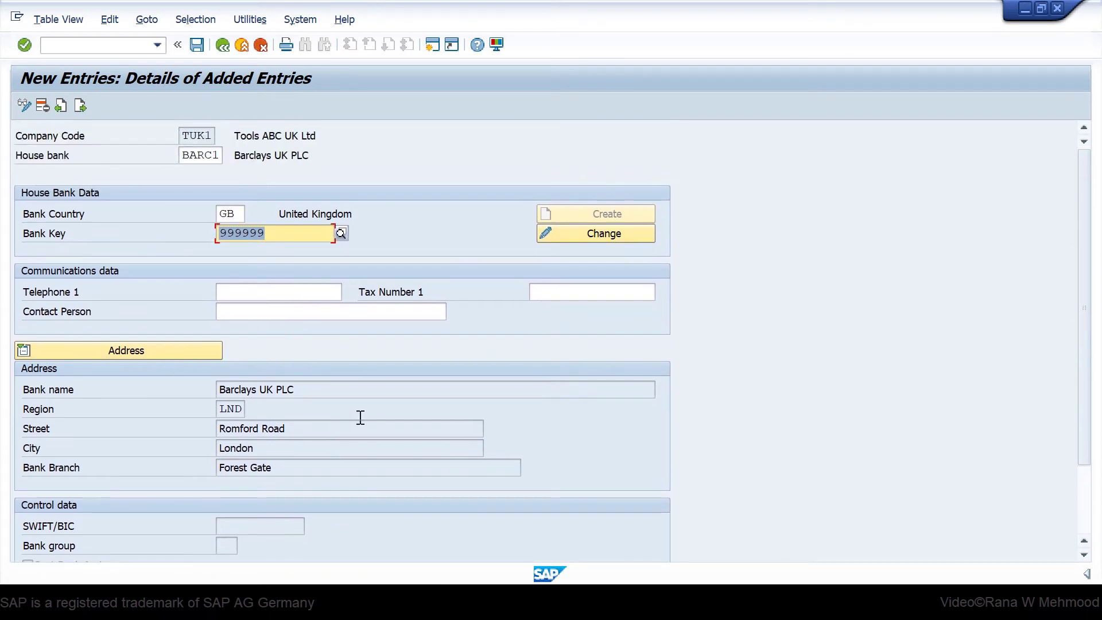
- Start saving the house bank and create a customizing request described as "Define House Bank and Bank Master Data - TUK1"
click(192, 49)
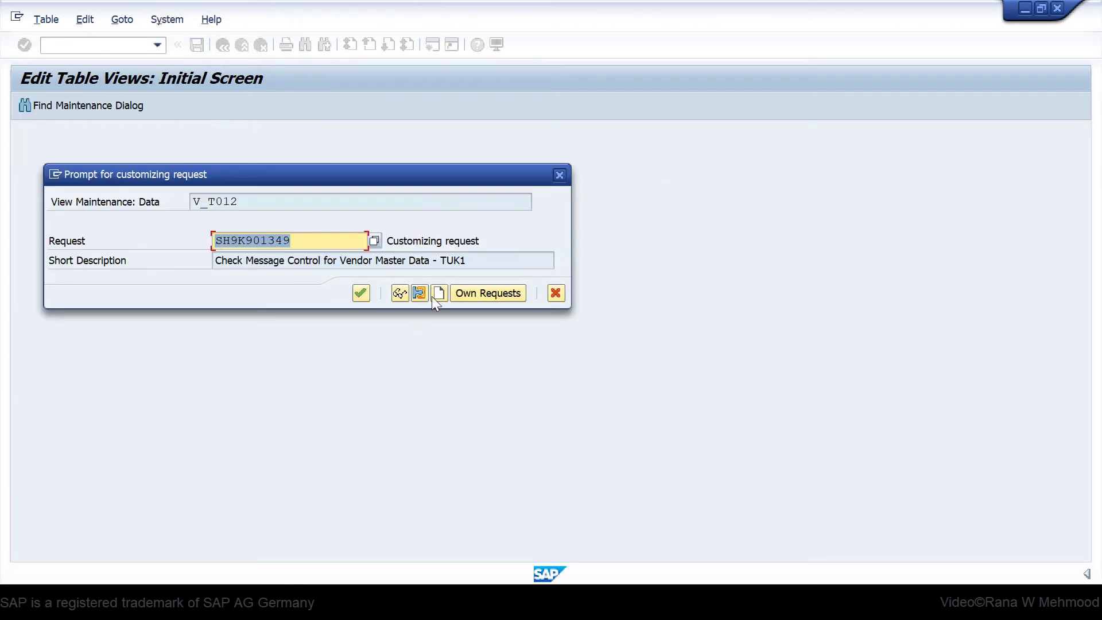
click(443, 290)
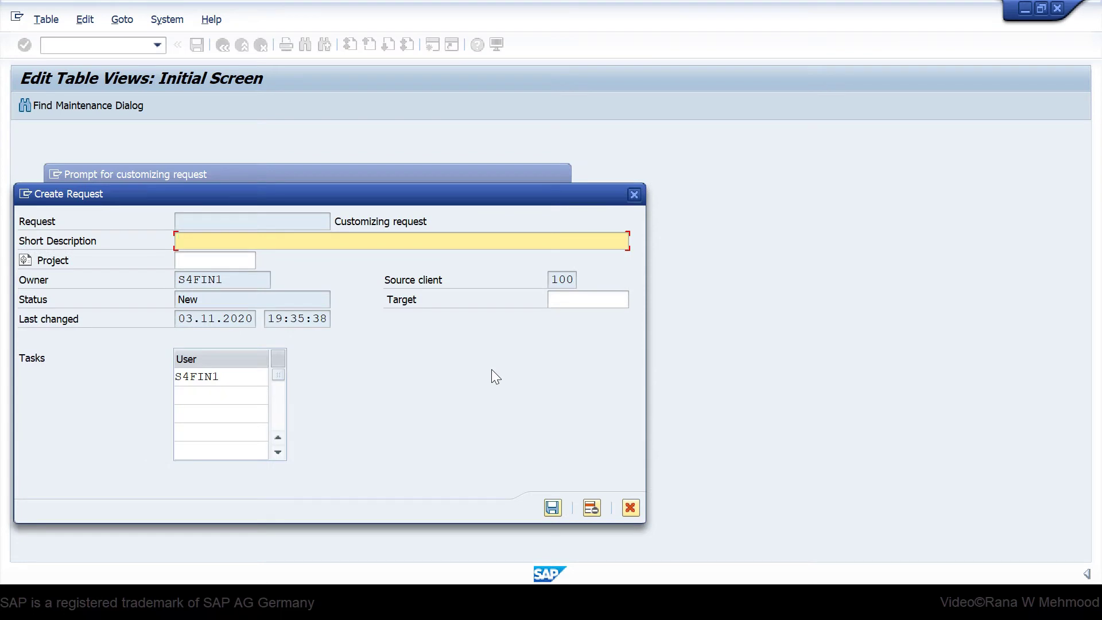
text(Define House Bank and Max)
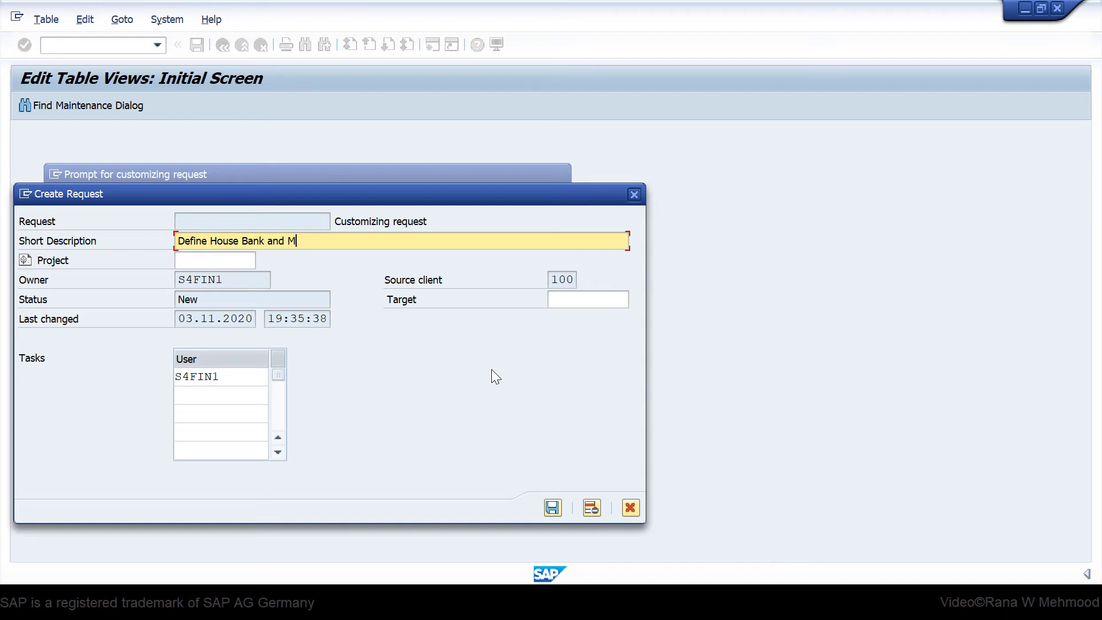
key(BackSpace)
key(BackSpace)
key(BackSpace)
text(Bank Master Dat a)
key(BackSpace)
key(BackSpace)
text(a - TUK1)
click(553, 507)
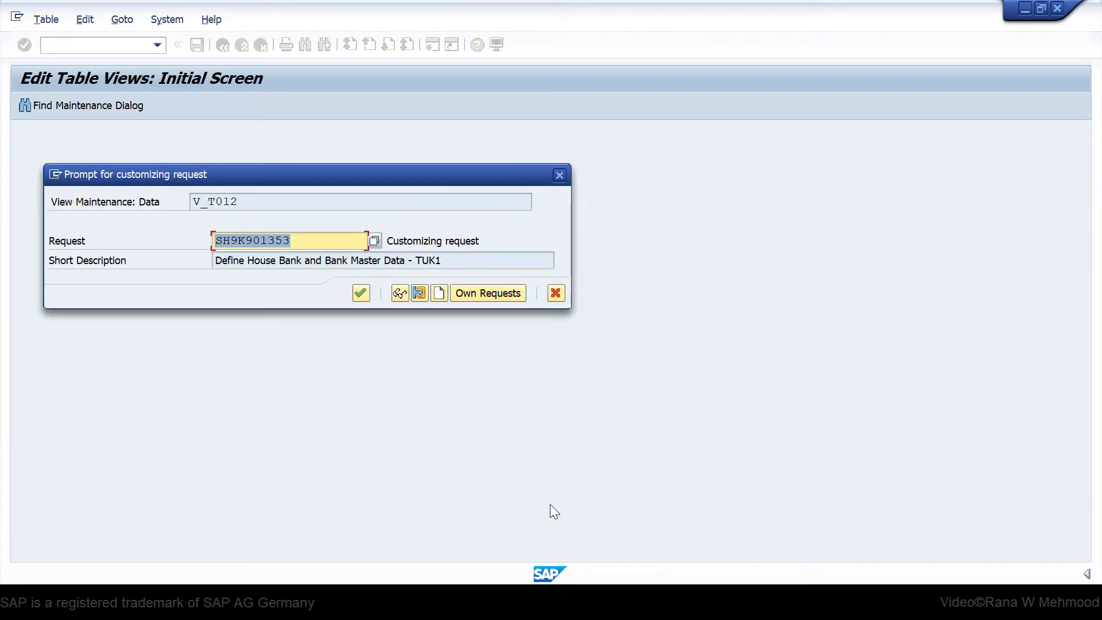
- Save the house bank in the new customizing request and return to the SAP Easy Access menu
click(361, 293)
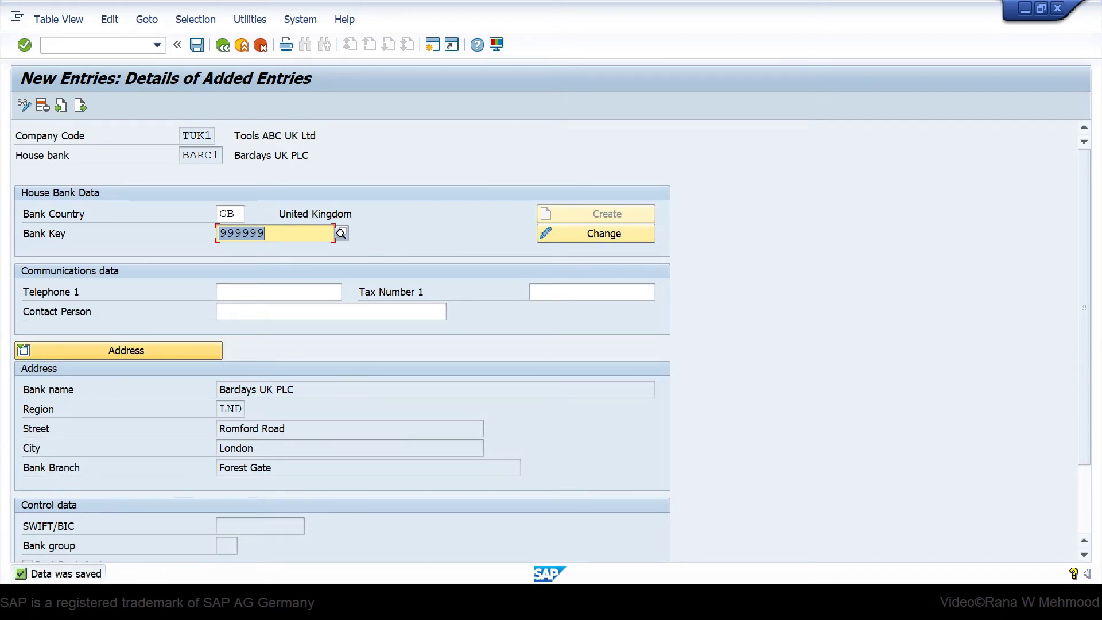
click(224, 46)
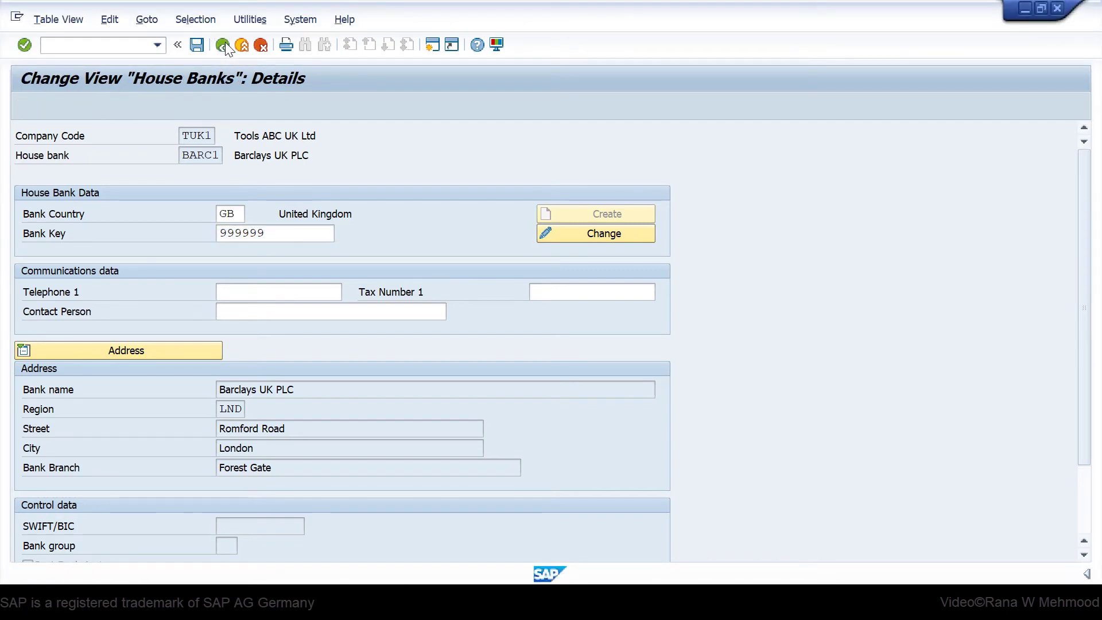
click(224, 44)
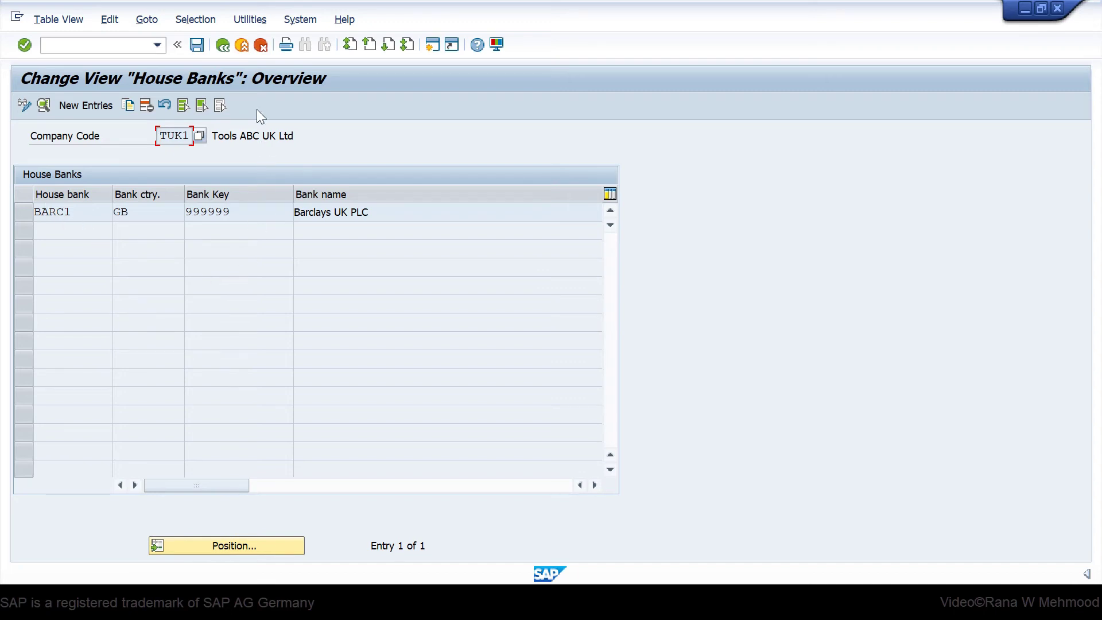
click(221, 46)
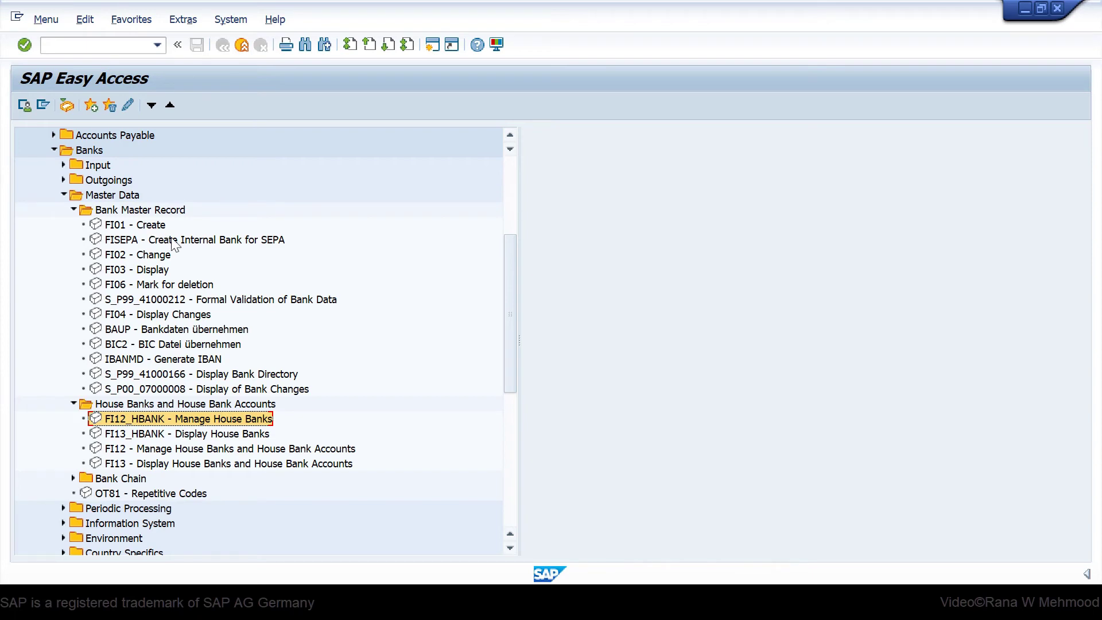
- Open the bank master record for country GB and bank key 999999 in FI02, review its details and exit
double_click(137, 255)
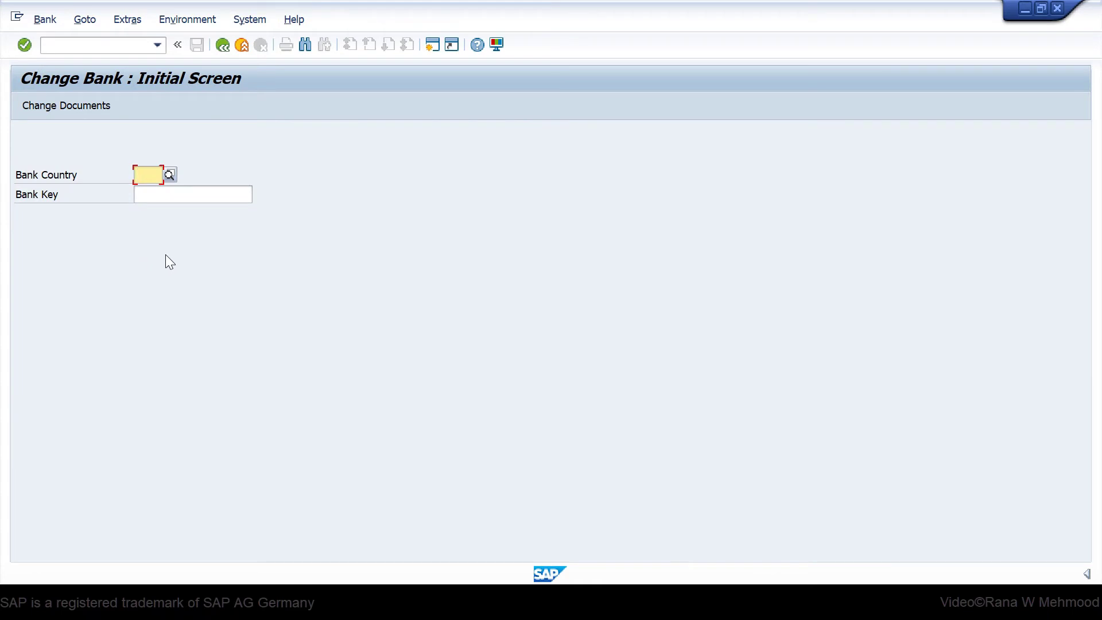
text(US)
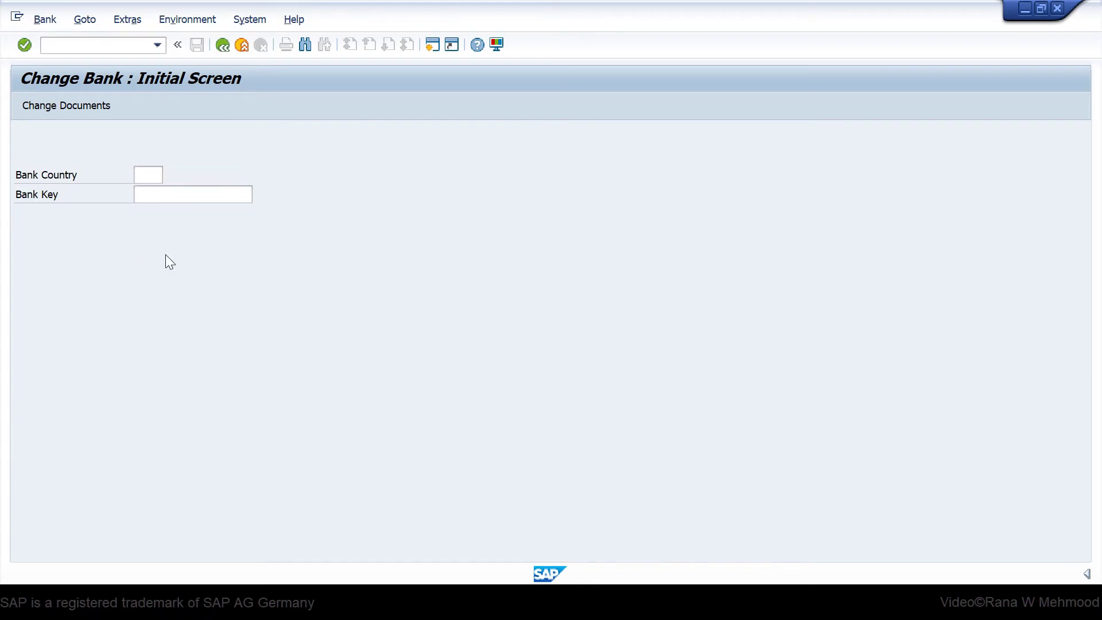
text(GB)
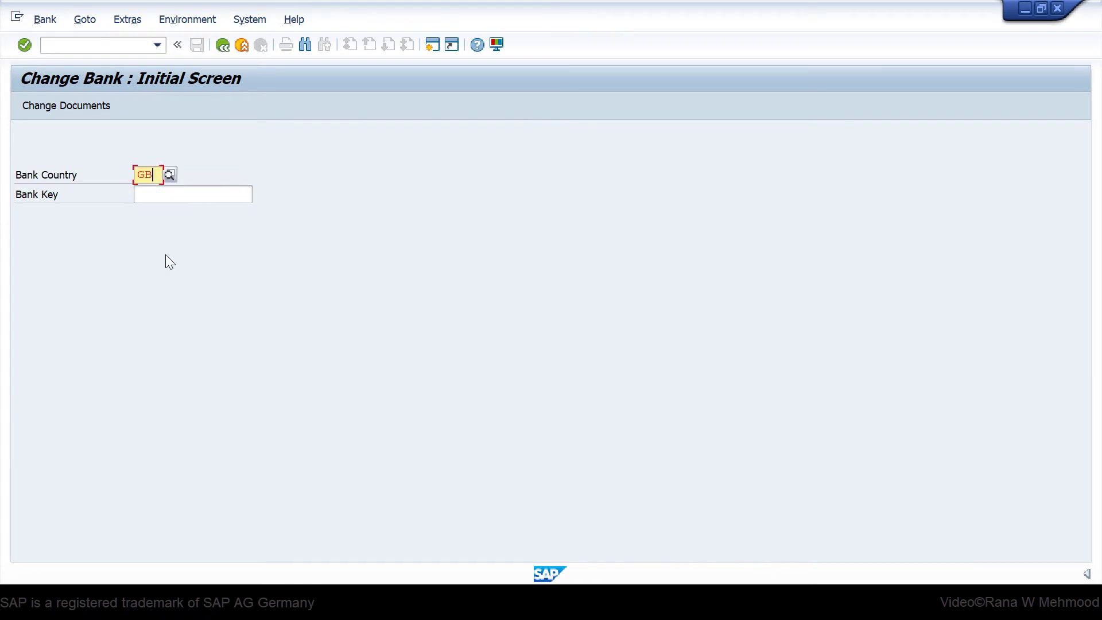
key(Tab)
text(999999)
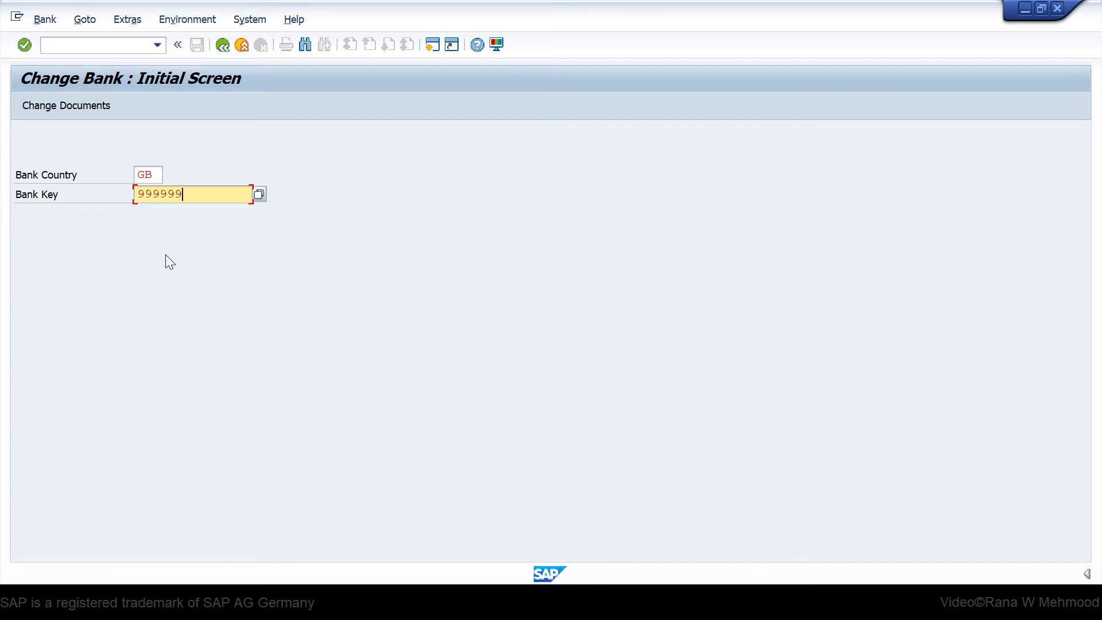
key(Return)
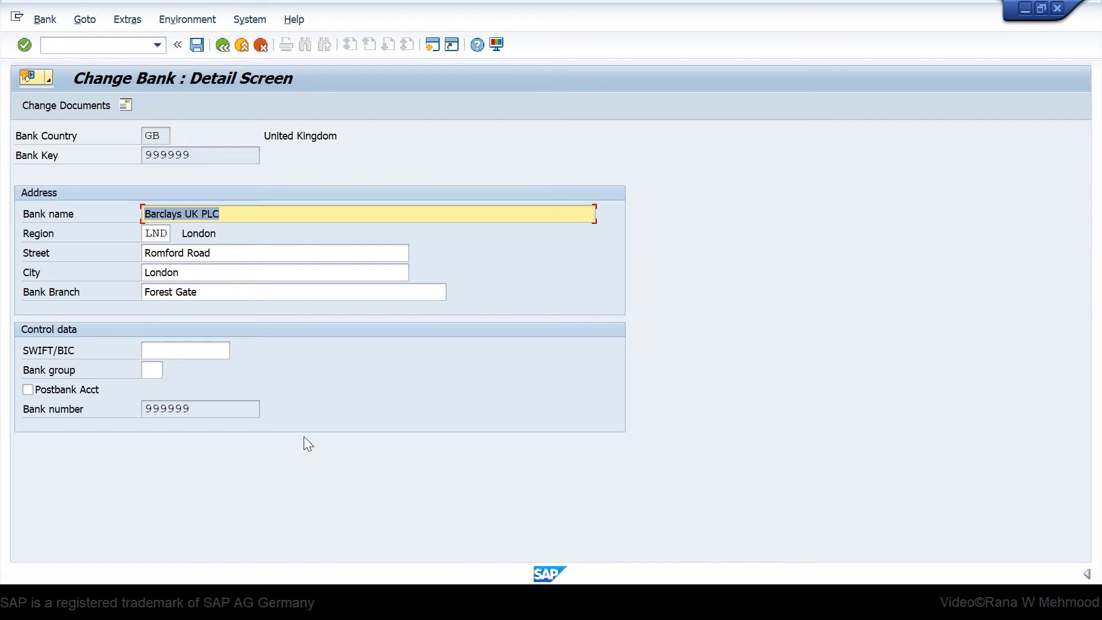
click(223, 44)
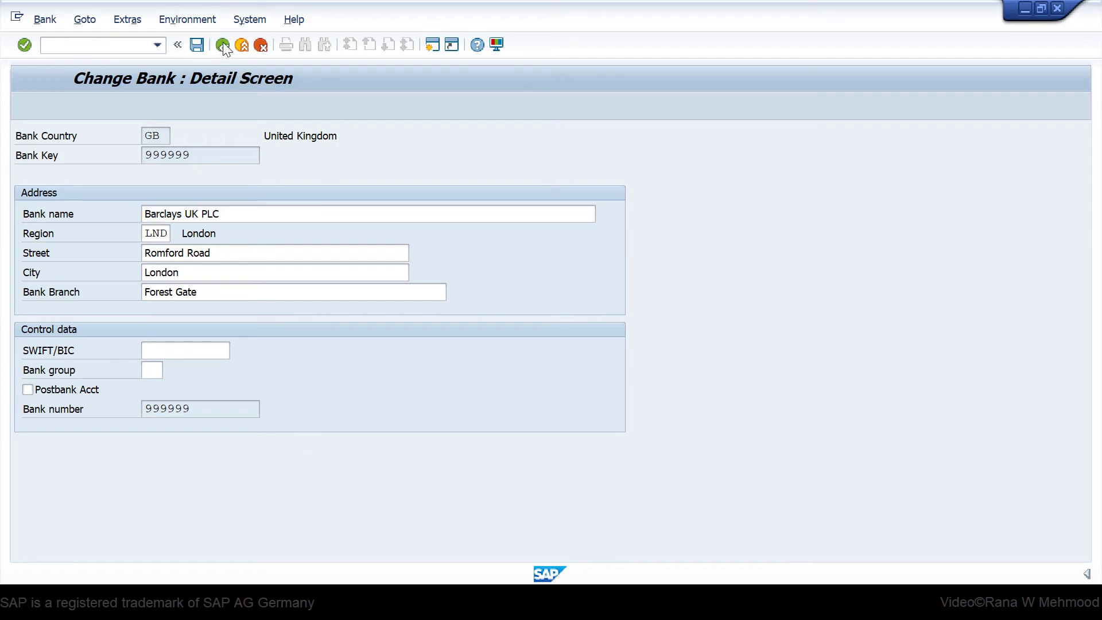
click(223, 44)
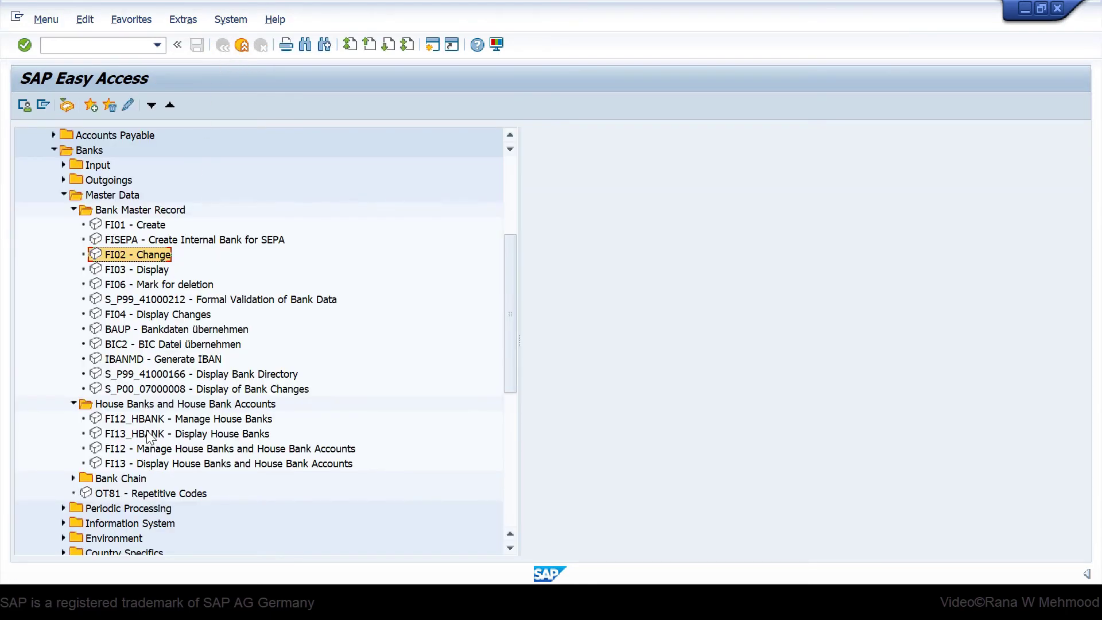
- Open house bank BARC1 of company code TUK1 in FI12_HBANK, review its address and house bank ID, and exit
double_click(166, 420)
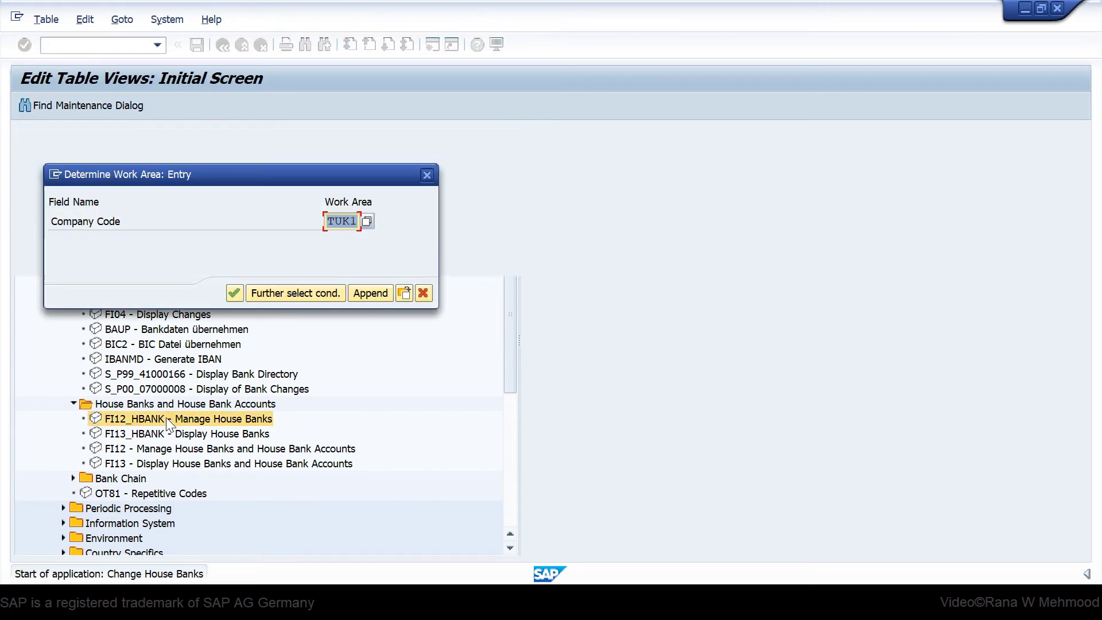
click(236, 293)
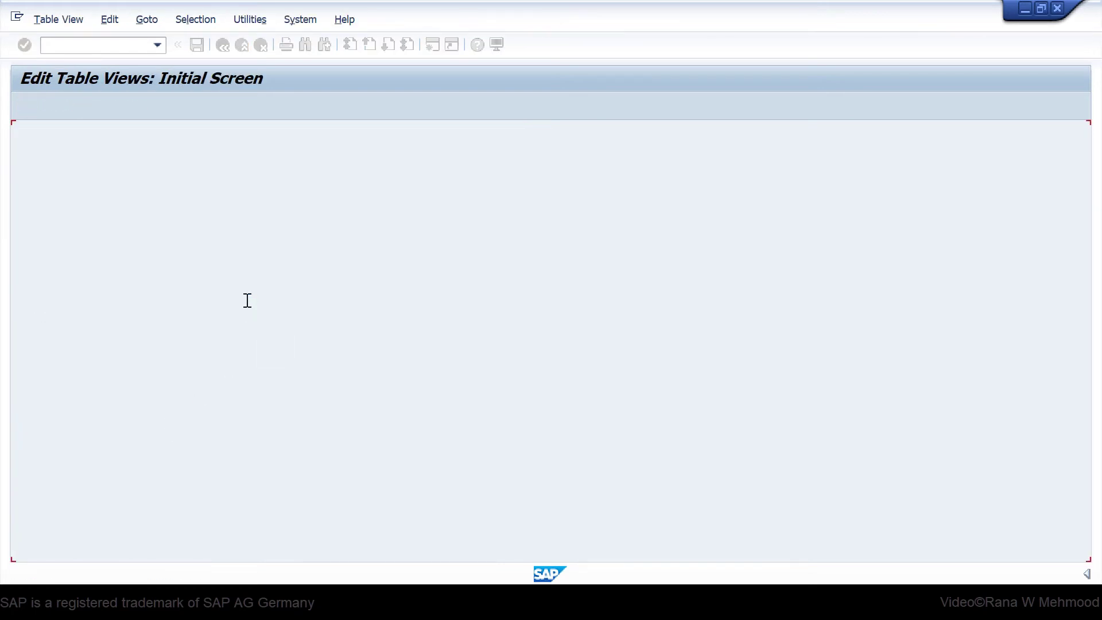
double_click(198, 156)
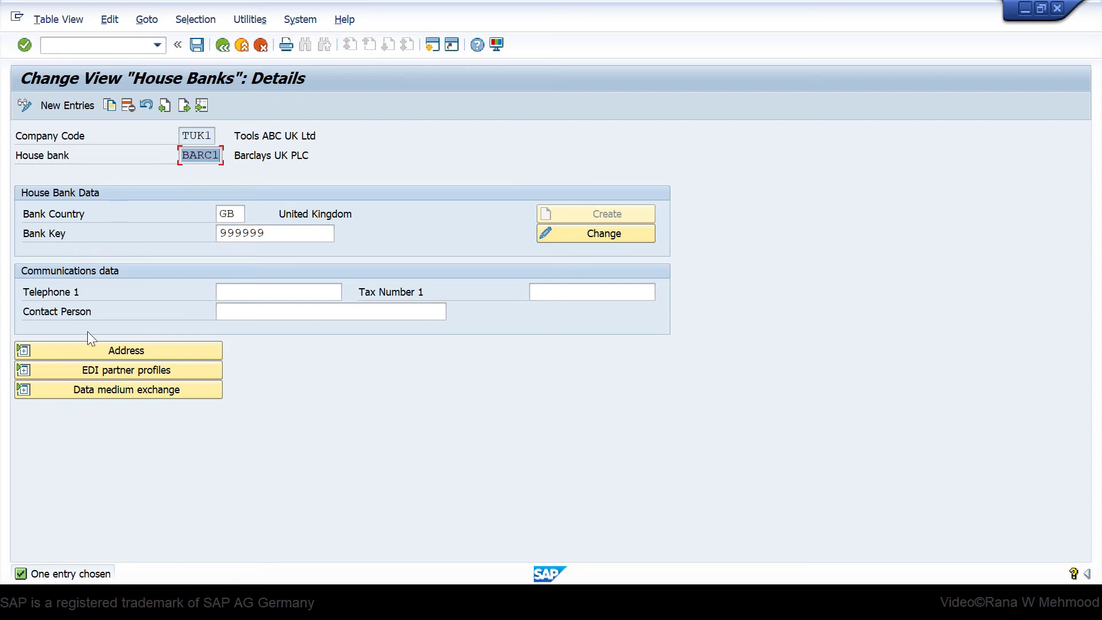
click(71, 347)
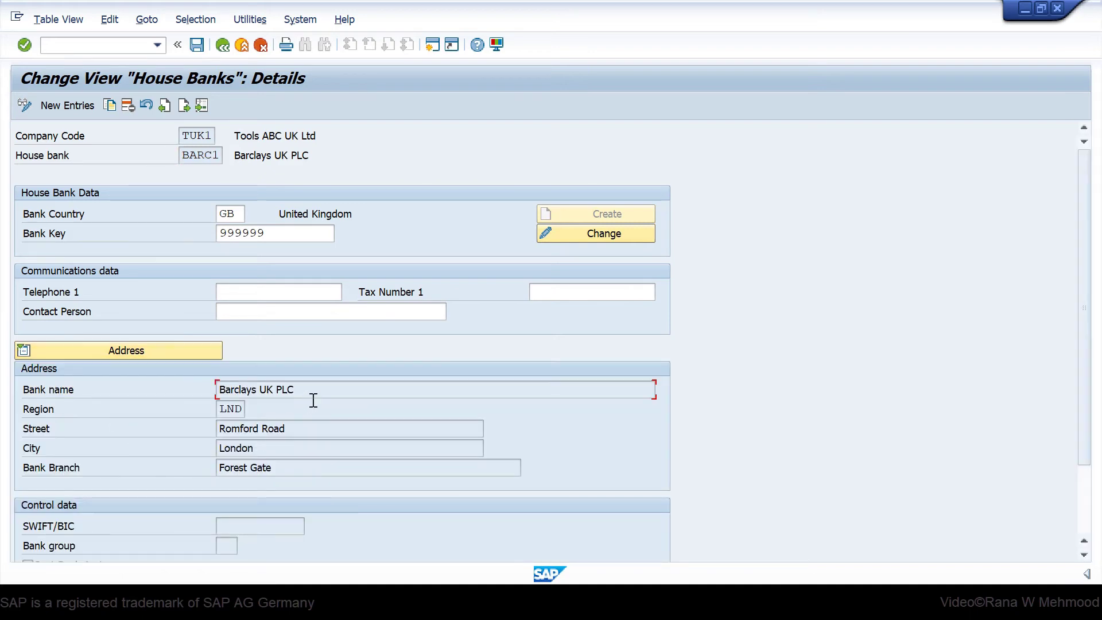
drag(313, 400, 206, 393)
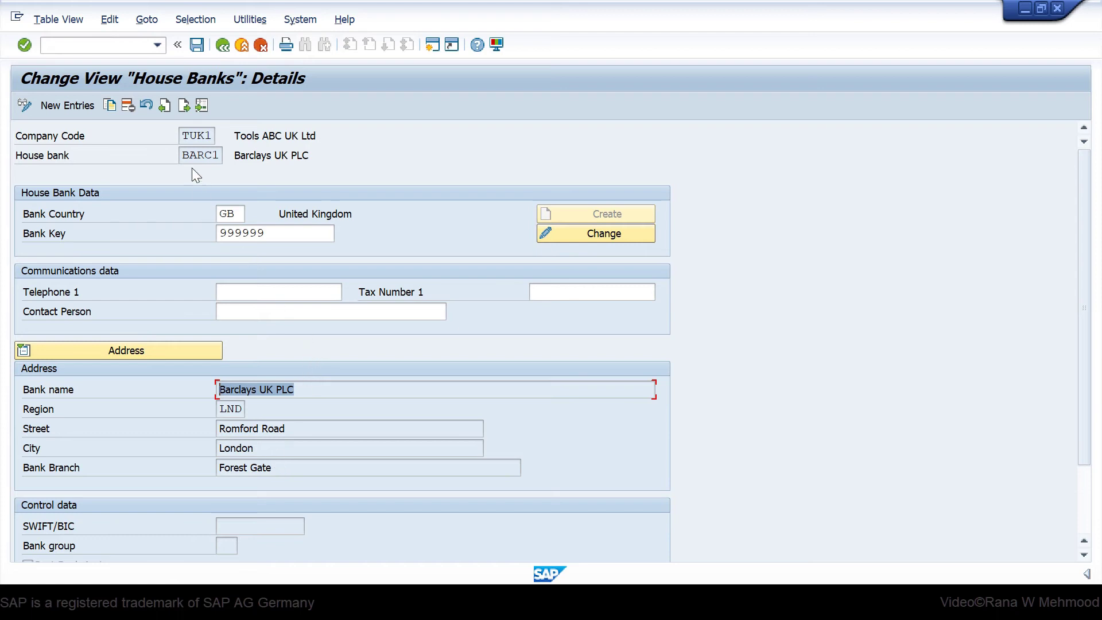
drag(183, 155, 230, 160)
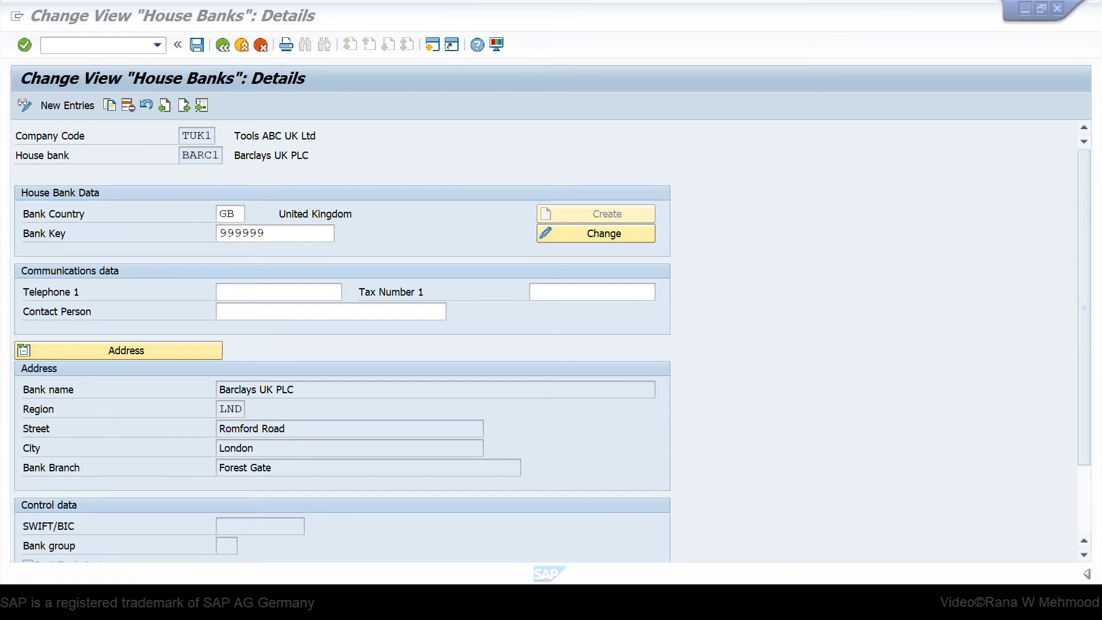
click(223, 45)
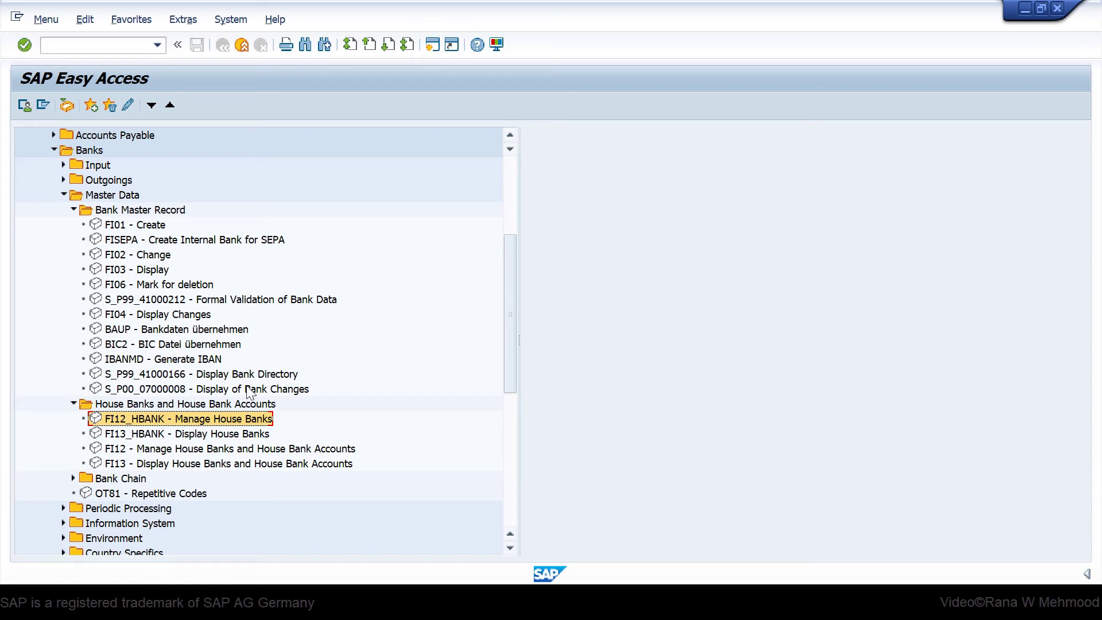
- Open FI12 - Manage House Banks and House Bank Accounts and display the house bank of company code TUK1
click(181, 451)
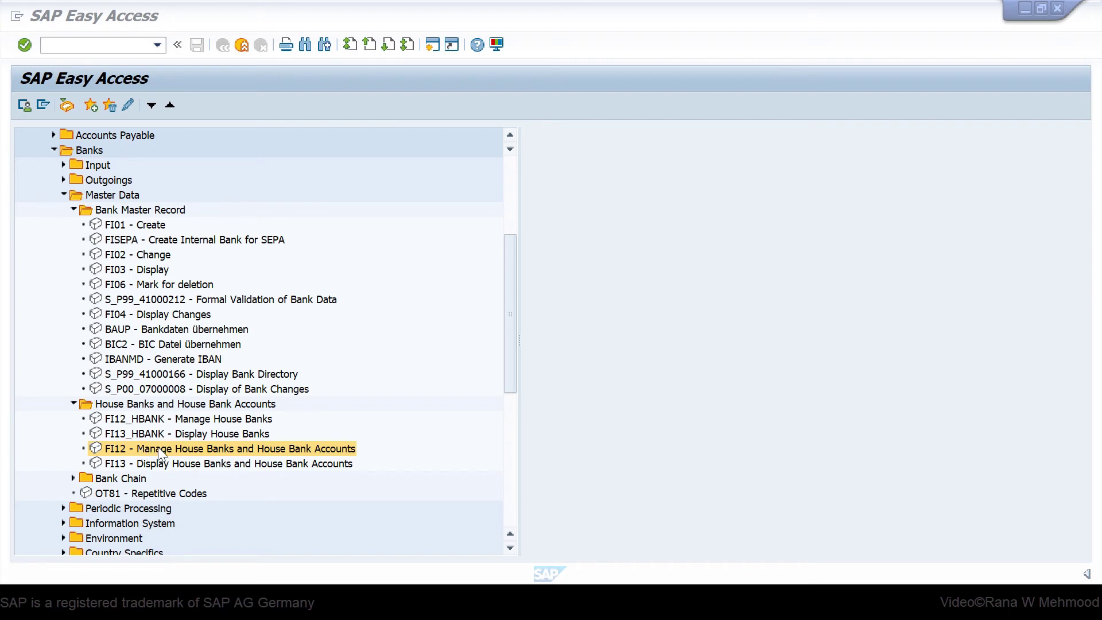
double_click(185, 451)
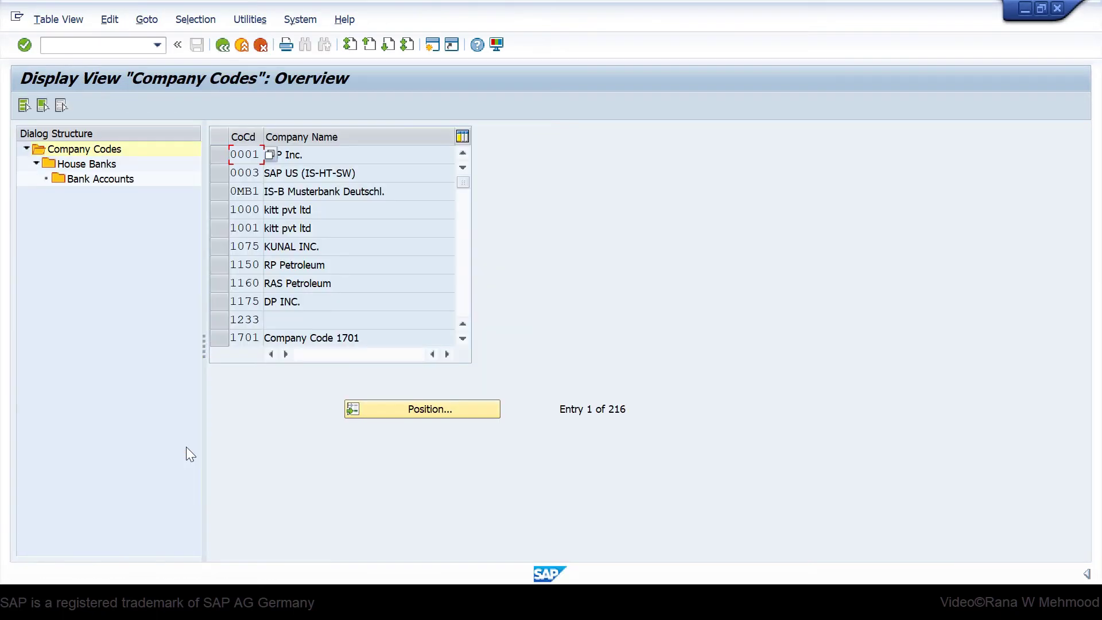
click(430, 408)
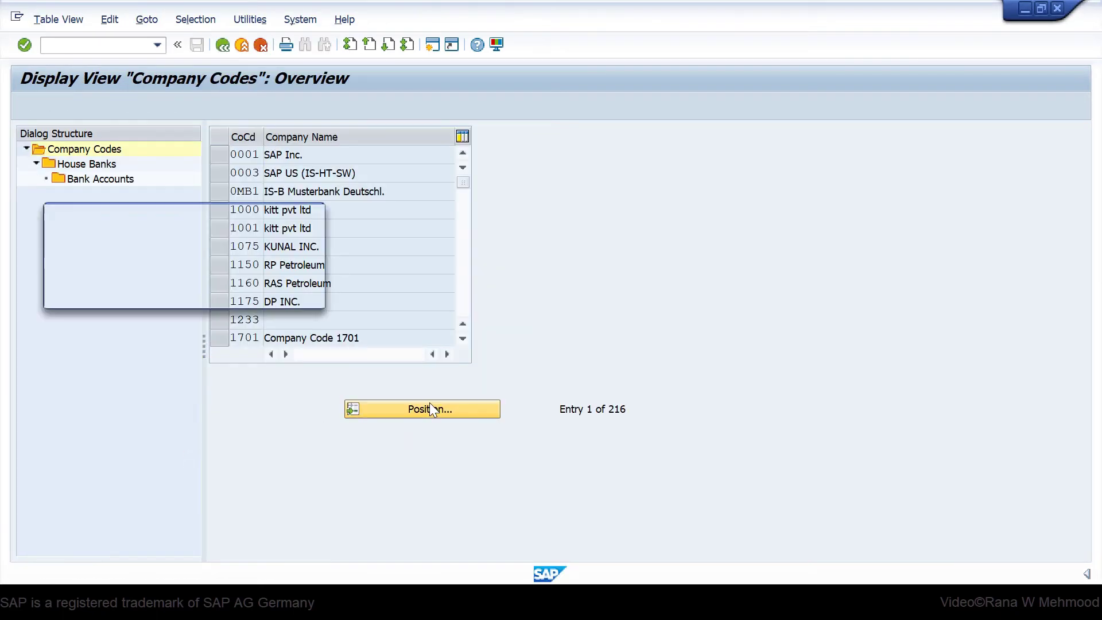
text(tuk1)
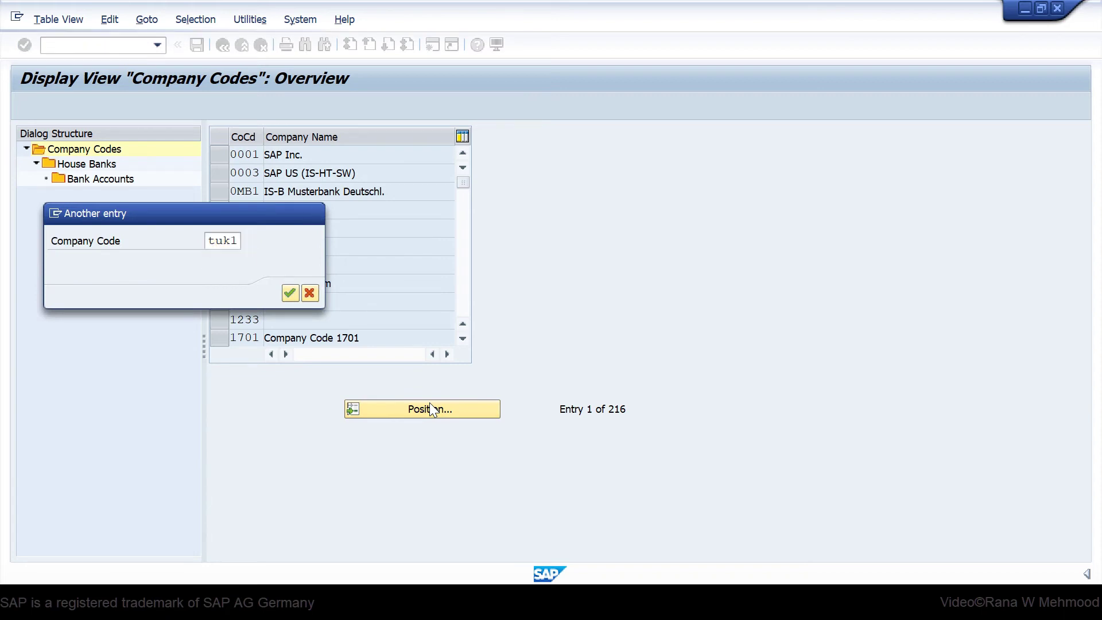
key(Return)
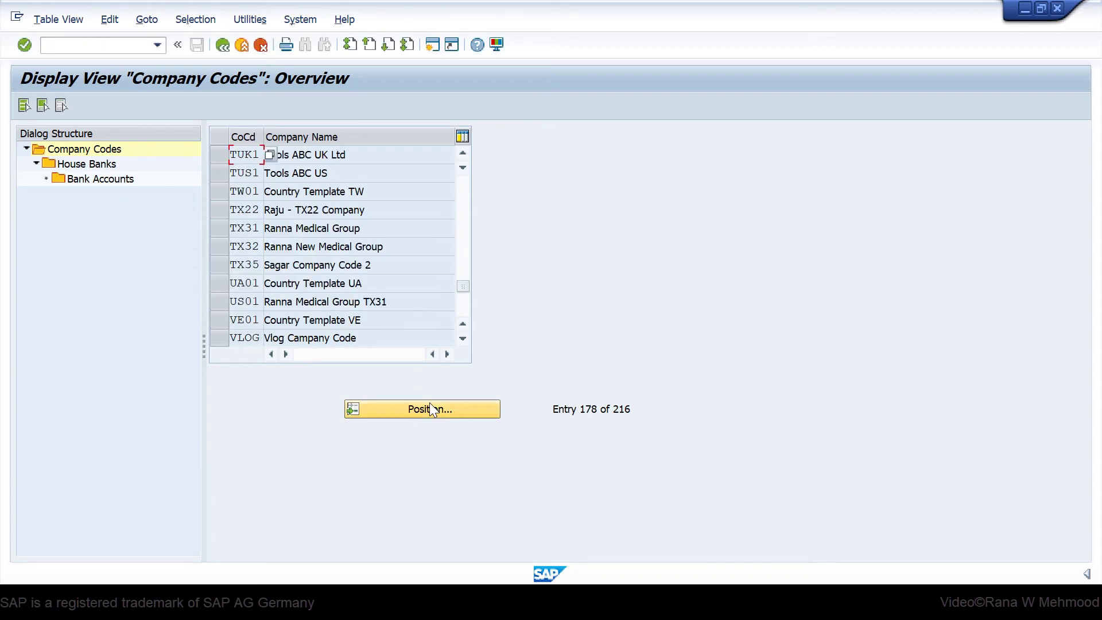
click(224, 153)
double_click(99, 165)
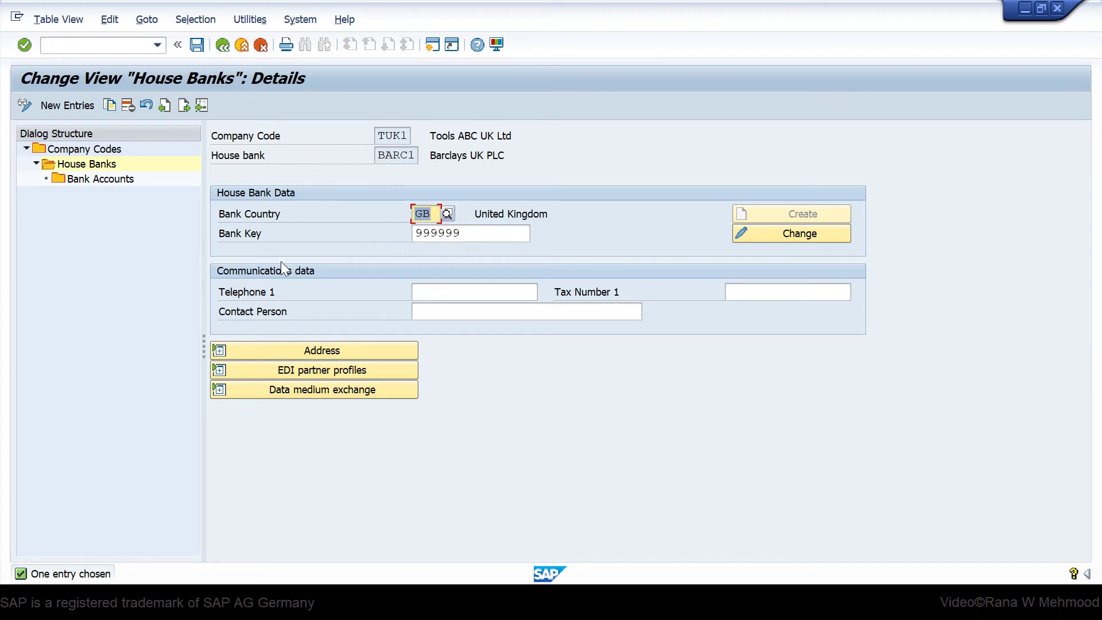
- Open the house bank's Bank Accounts overview and start creating a bank account in a maximized browser window
double_click(95, 178)
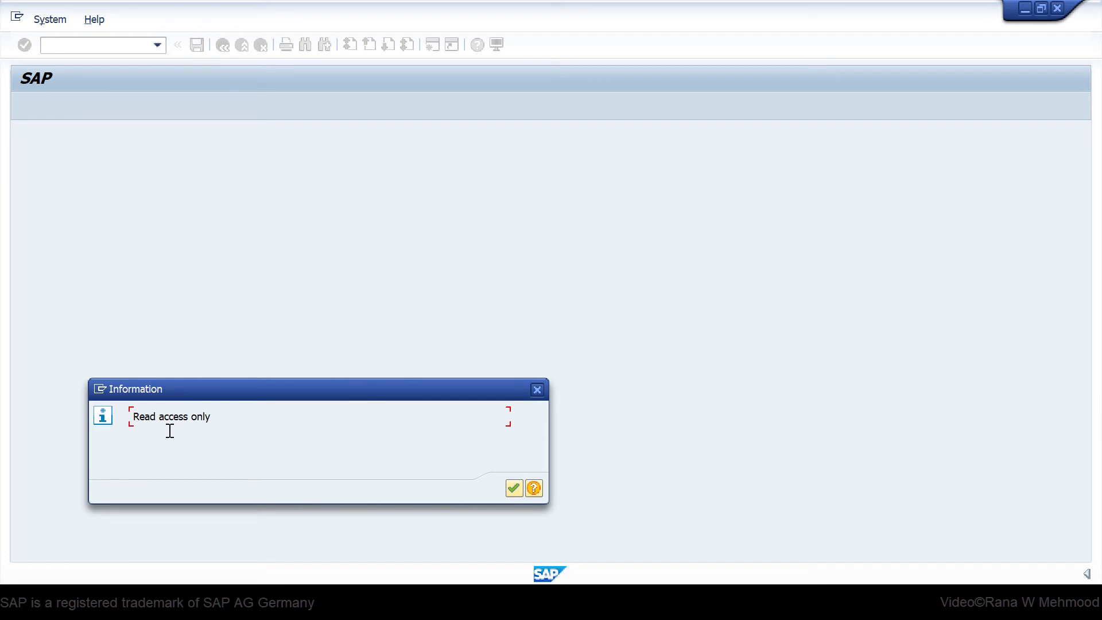
click(516, 489)
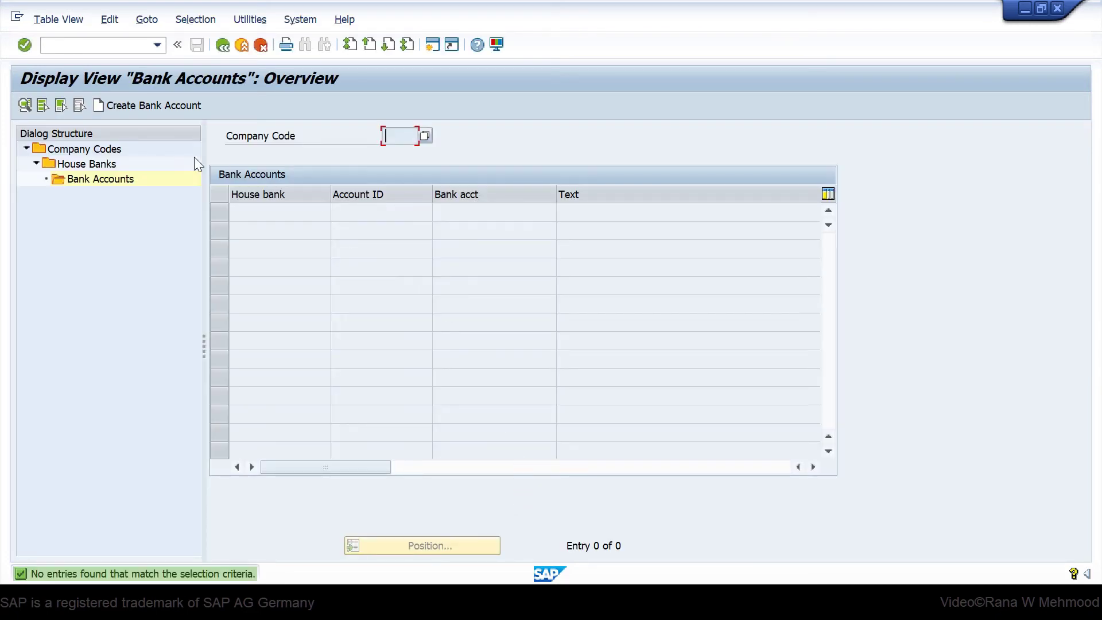
click(155, 111)
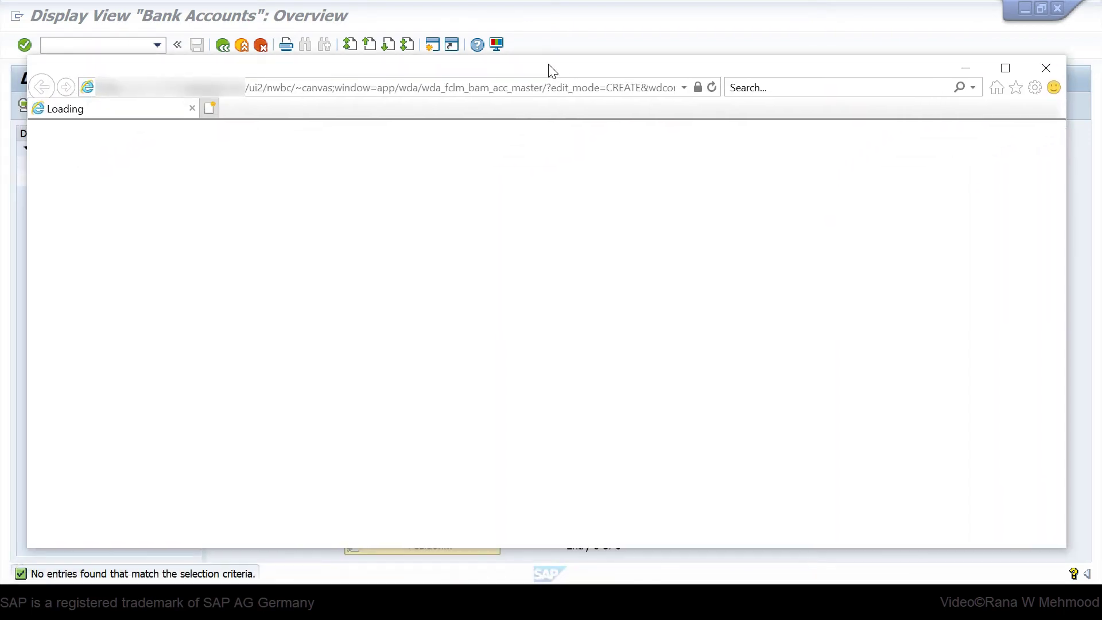
double_click(548, 69)
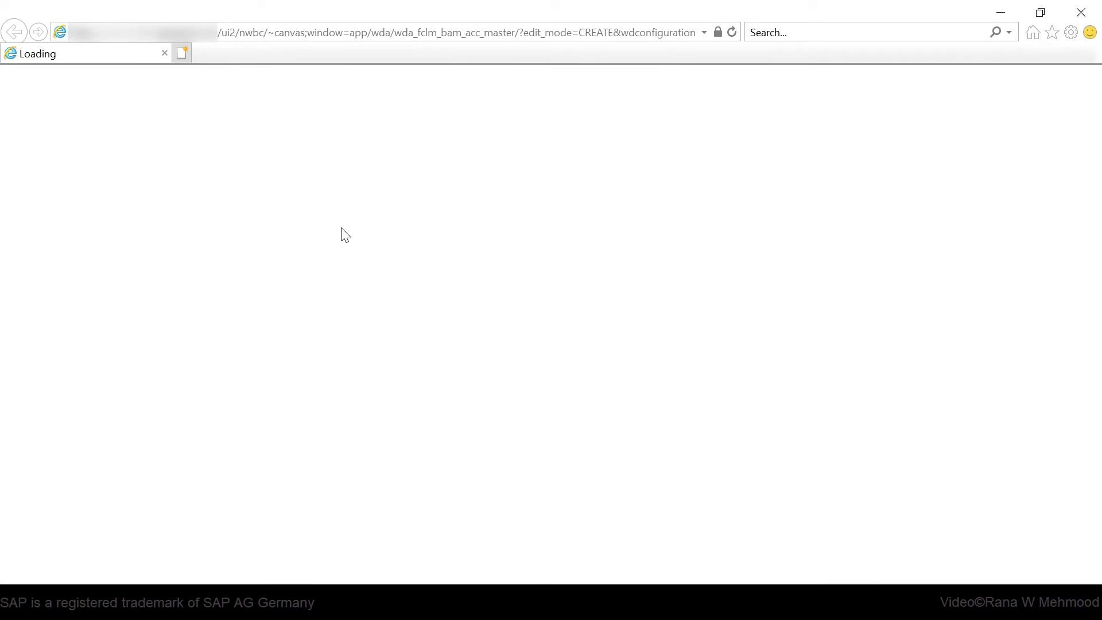
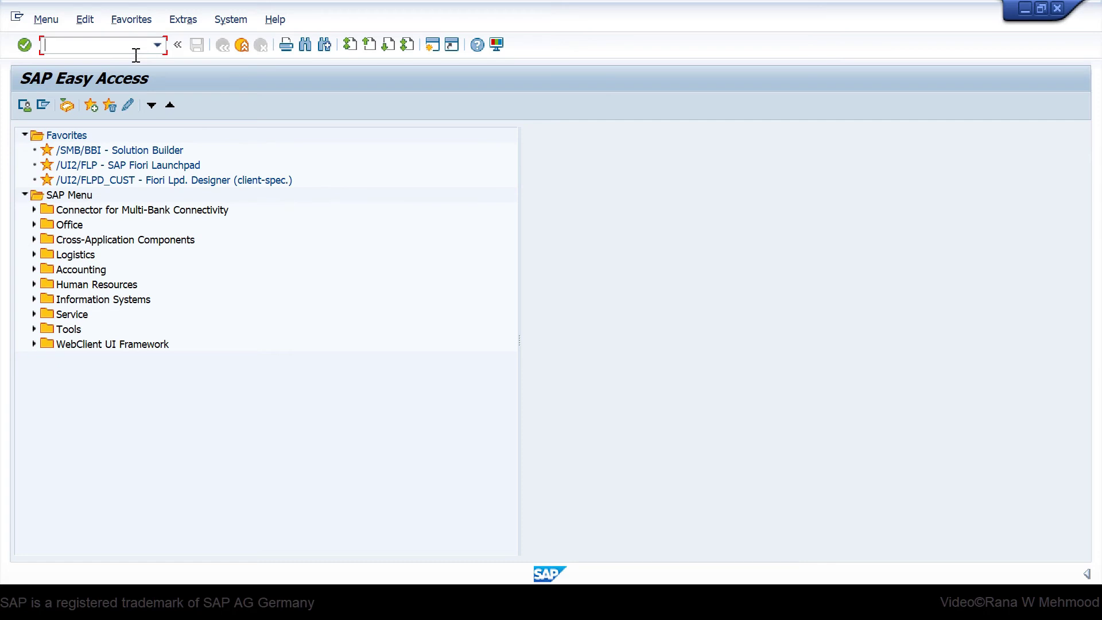
- Run transaction nwbc from SAP Easy Access
text(nwbc)
key(Return)
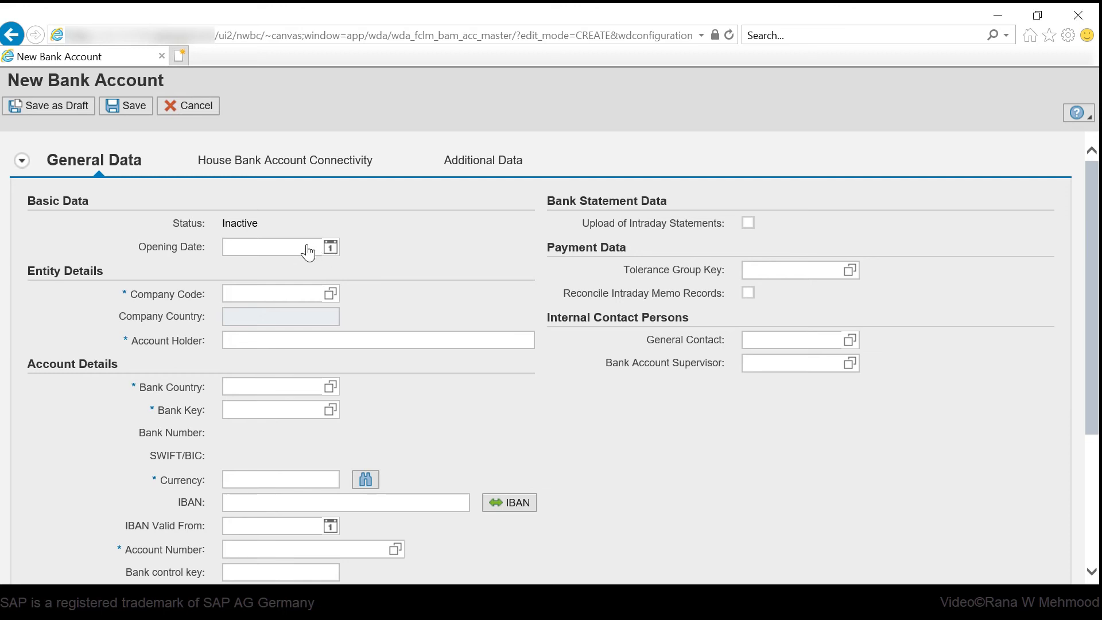
- Set the new bank account's opening date to 30.10.2020
click(331, 248)
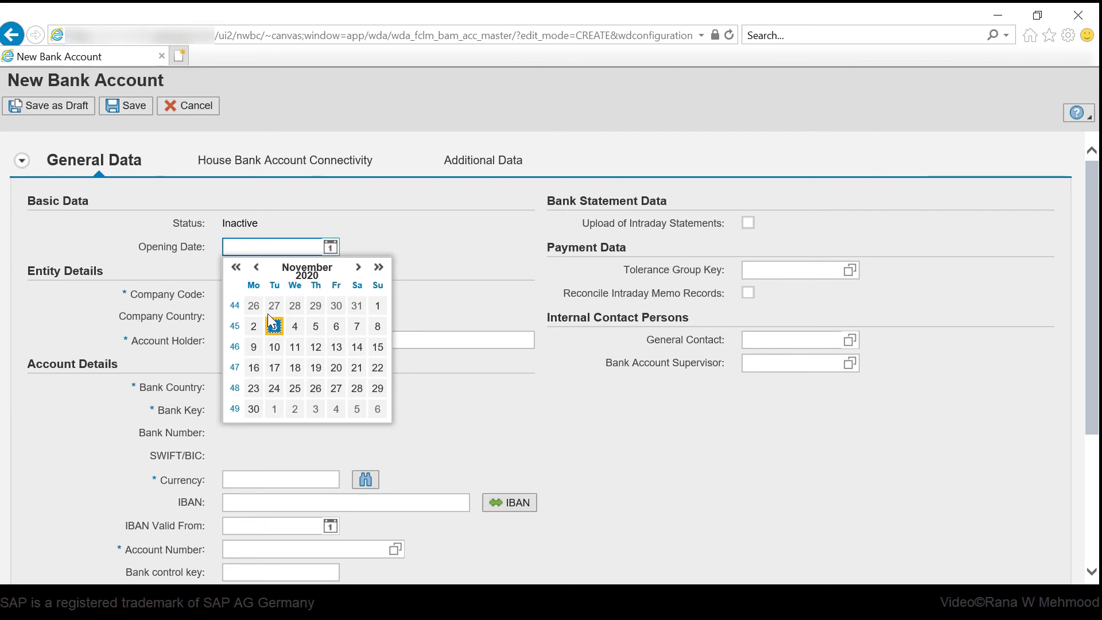
click(256, 268)
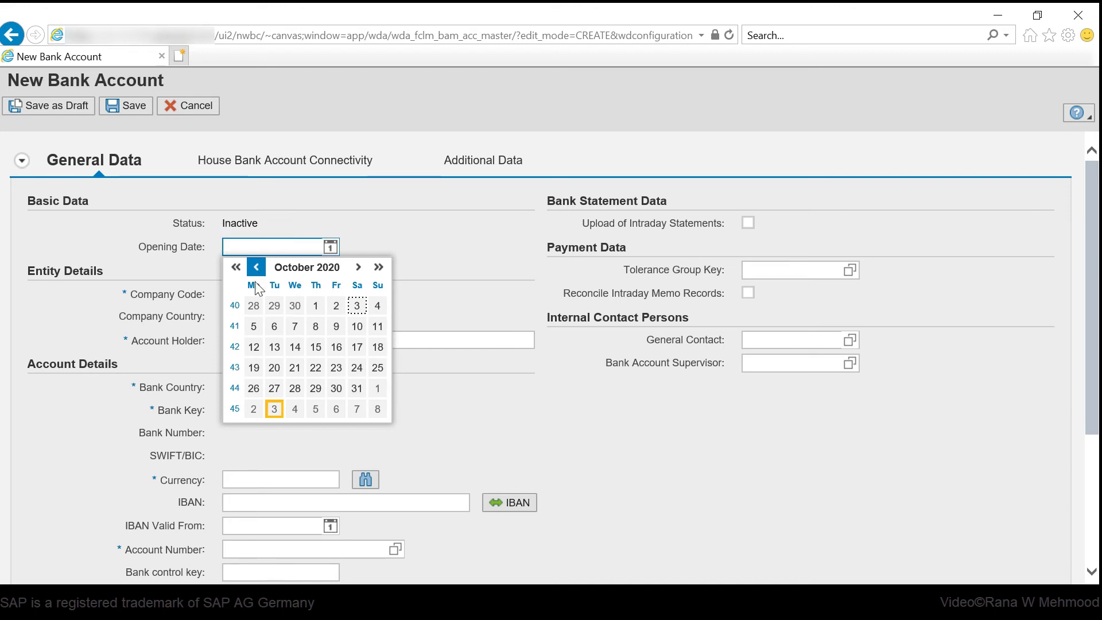
click(336, 390)
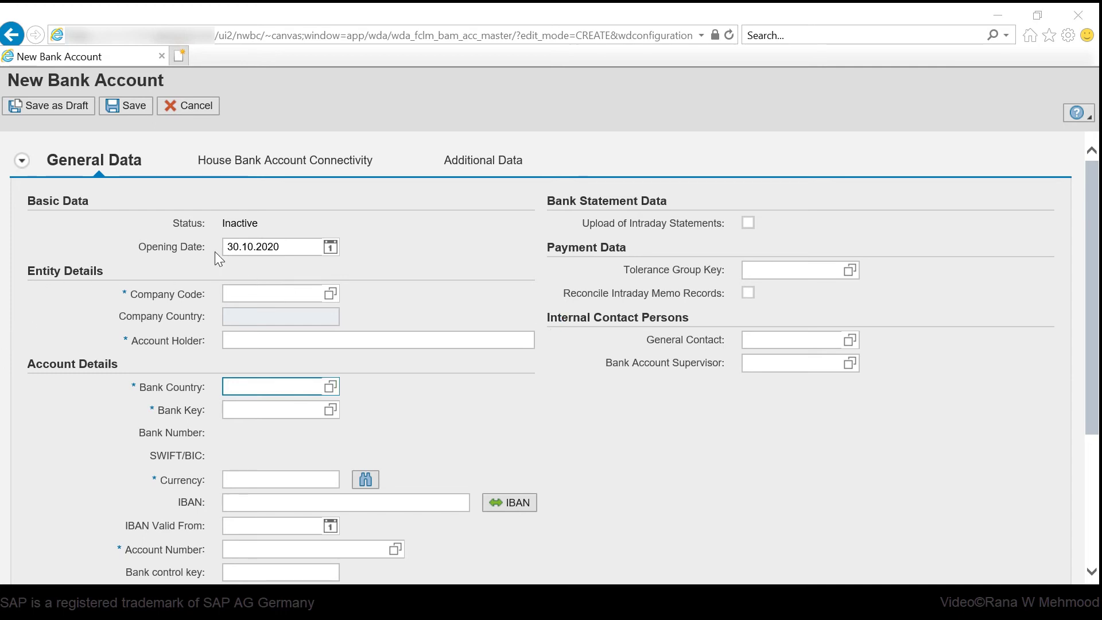
- Enter company code TUK1 and account holder Tools ABC UK Ltd in the entity details
click(313, 298)
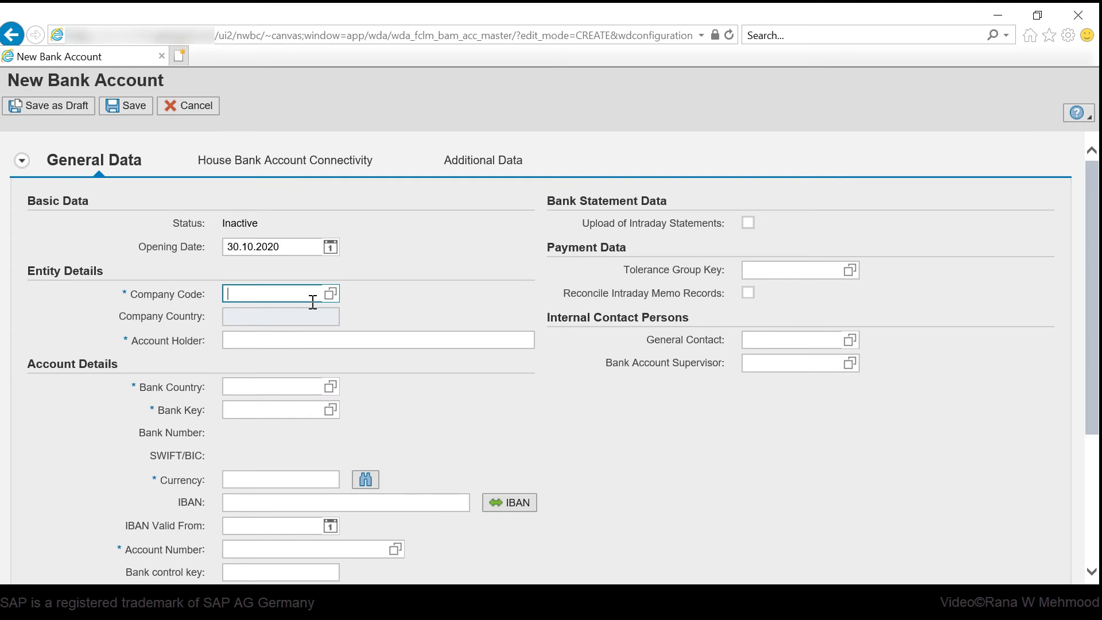
text(TUKK)
key(BackSpace)
text(1)
click(355, 343)
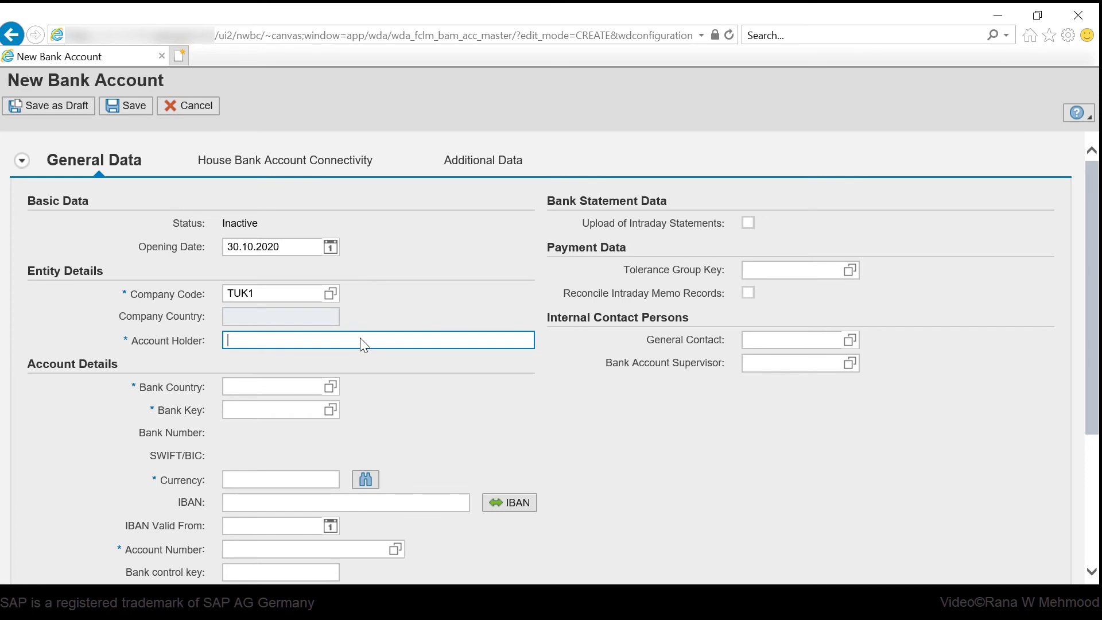
text(Tools AB)
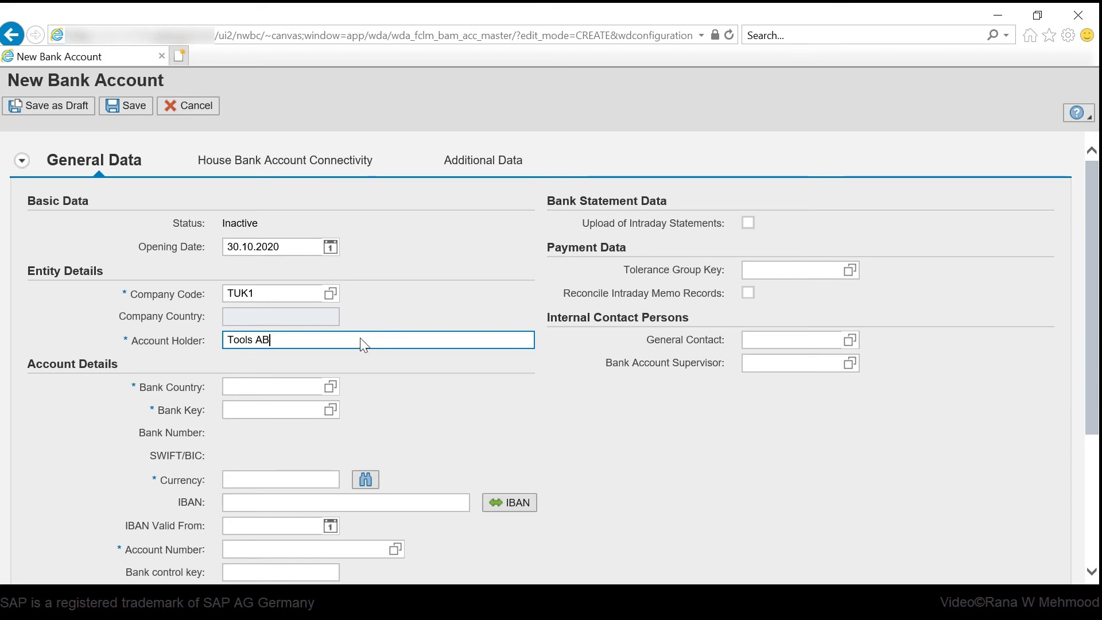
text(C UK Ltd)
- Fill in the account details with bank country GB, bank key 999999 and currency GBP
click(311, 395)
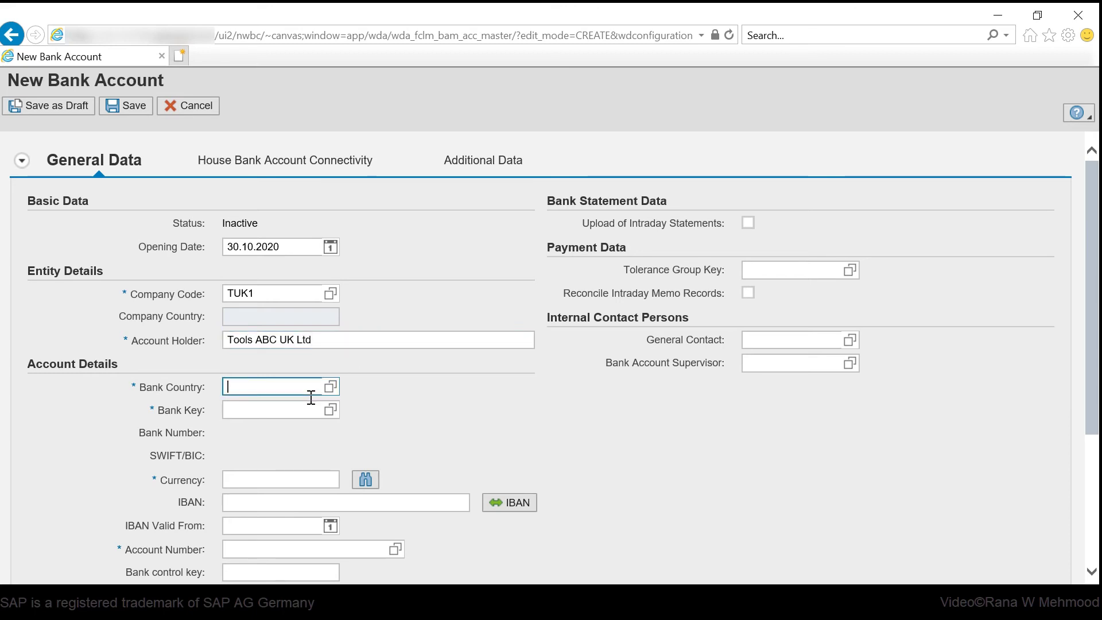
text(GB)
click(310, 410)
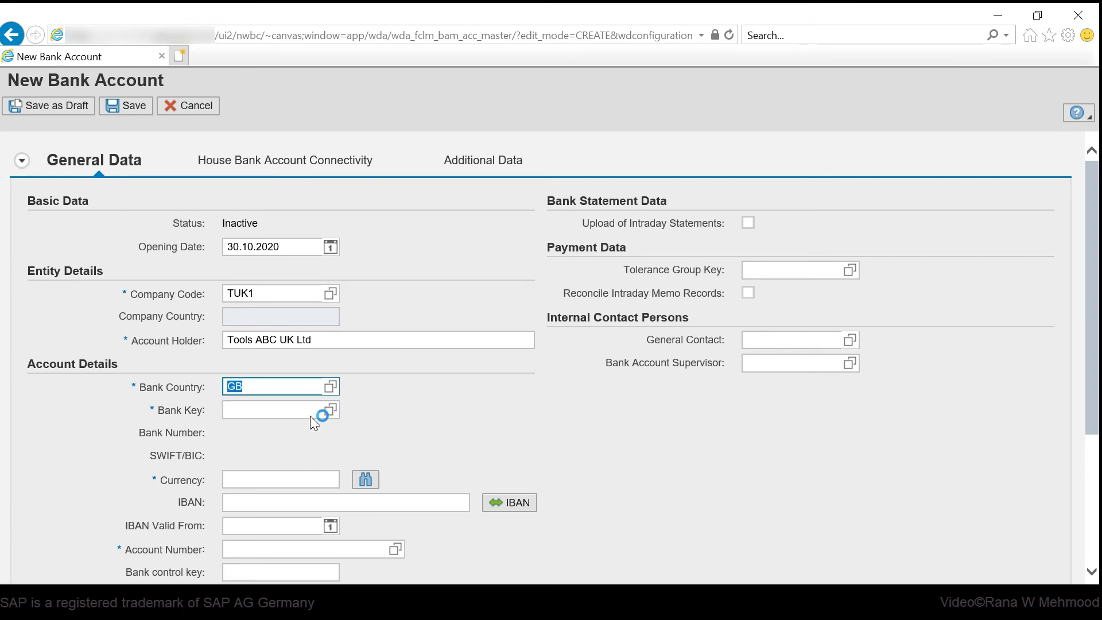
click(296, 417)
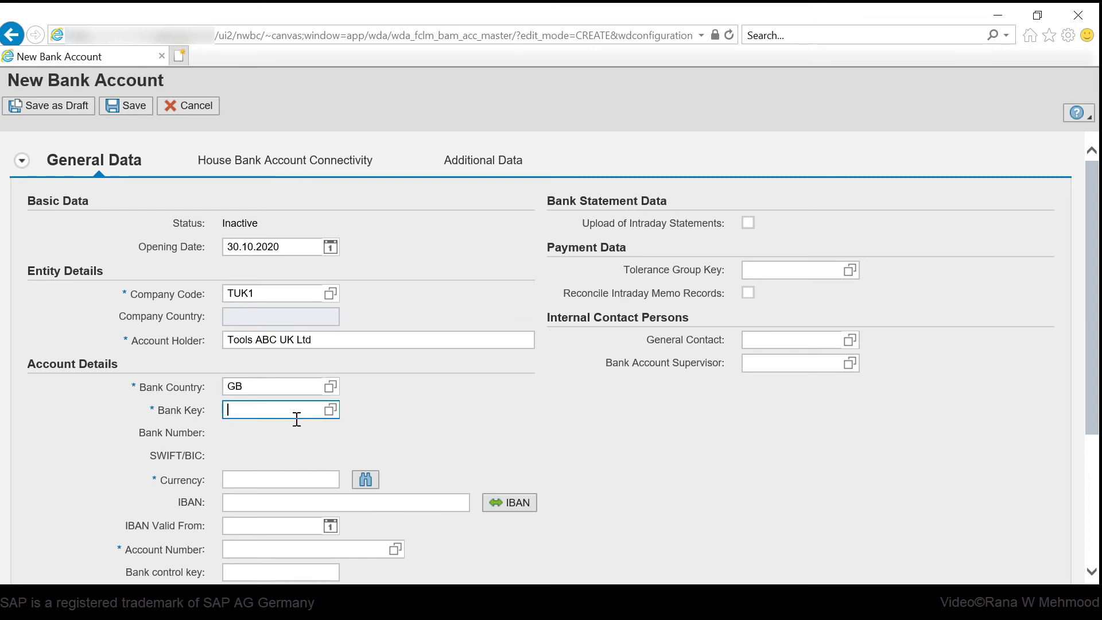
text(999999)
click(282, 485)
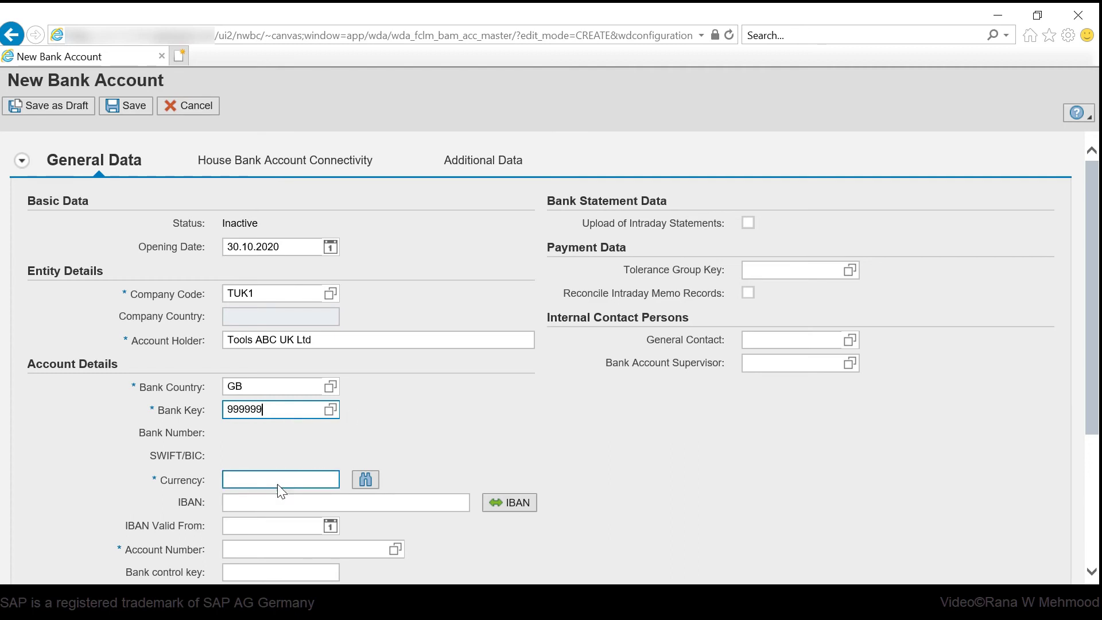
text(GBP)
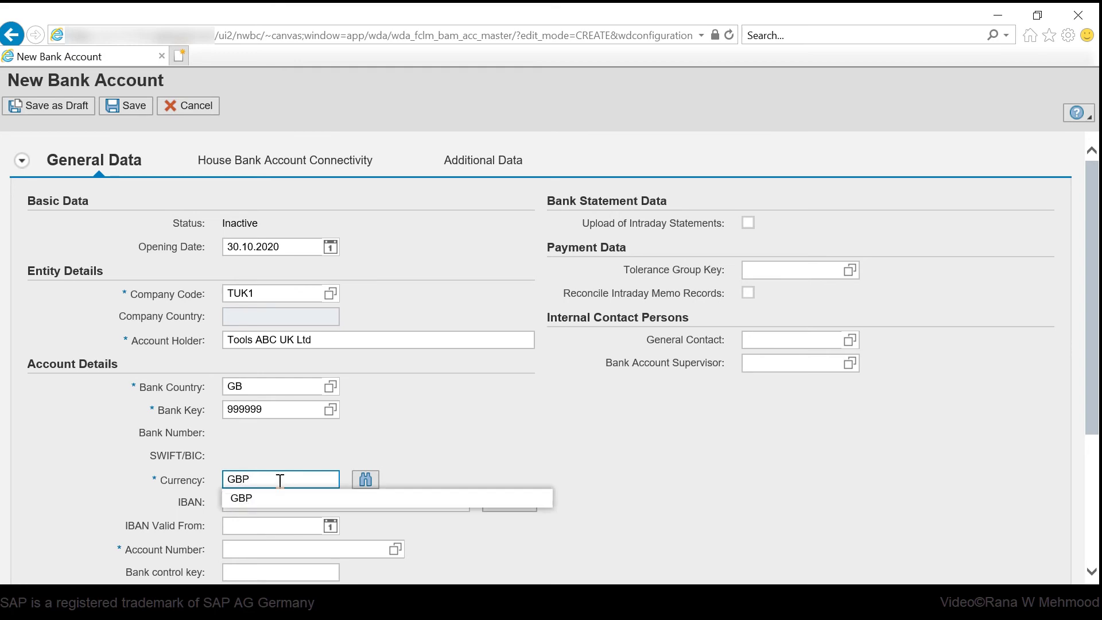
- Enter the bank account number and the account description Current Account
scroll(420, 330, down, 2)
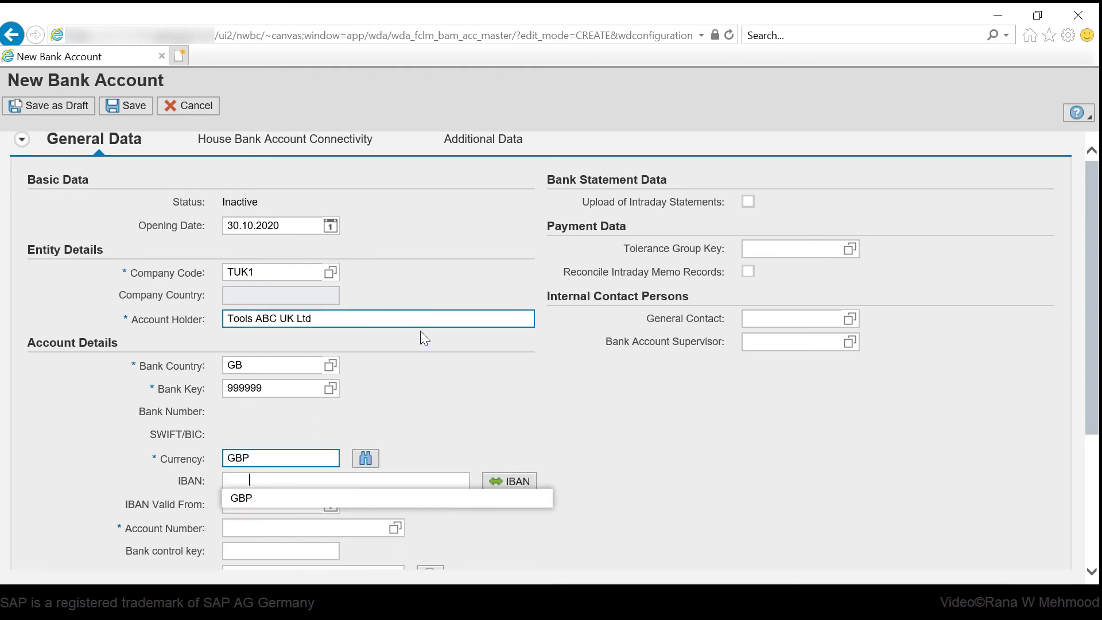
click(370, 363)
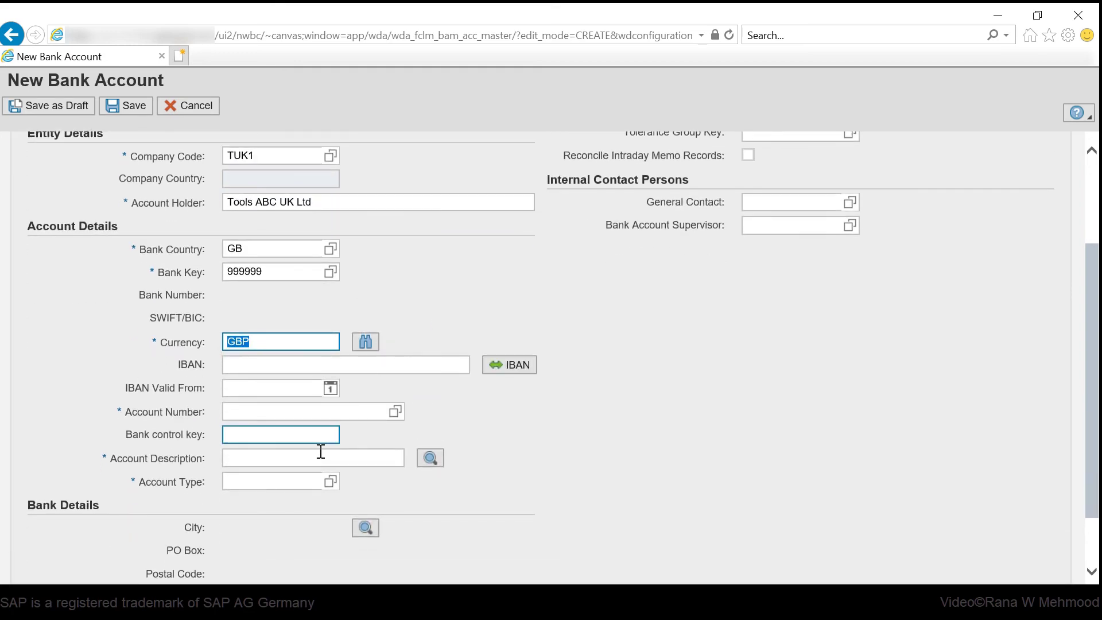
click(309, 412)
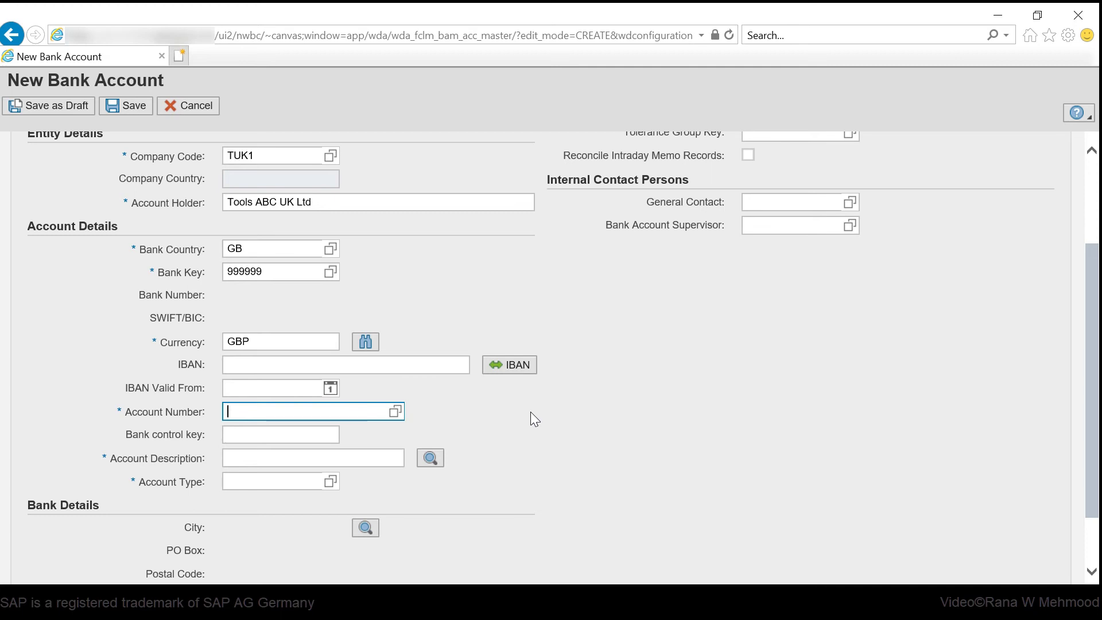
text(99887766)
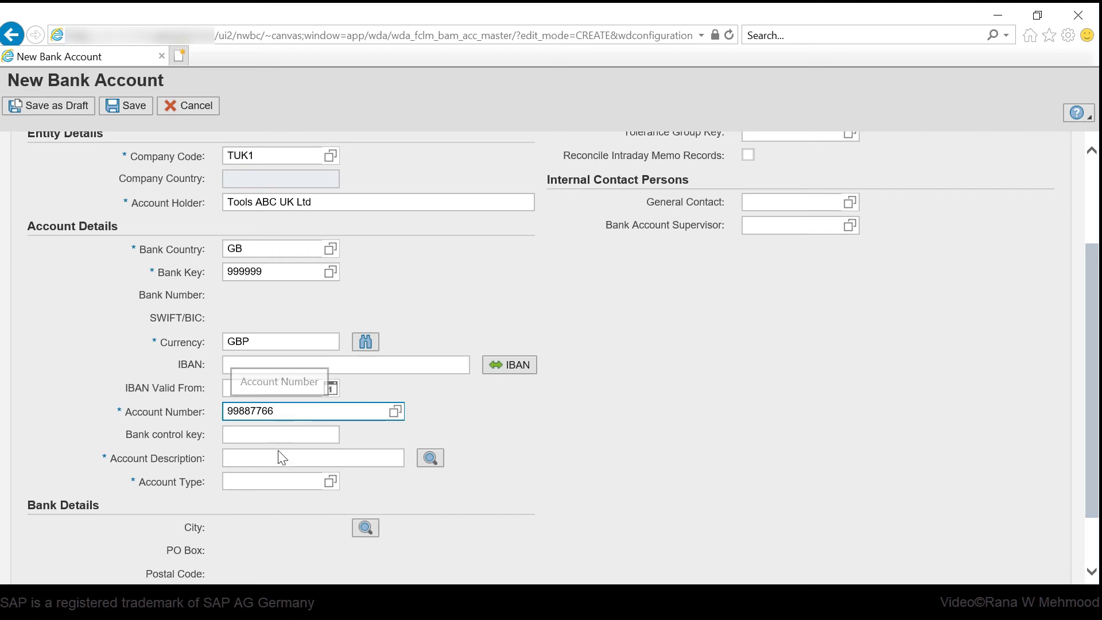
click(290, 464)
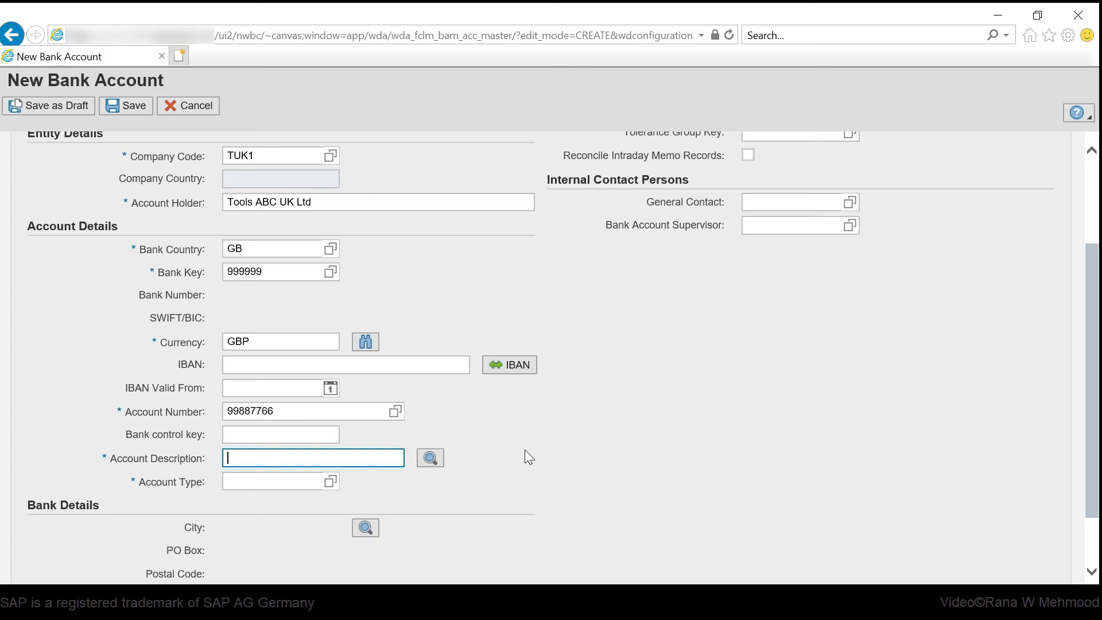
text(Current )
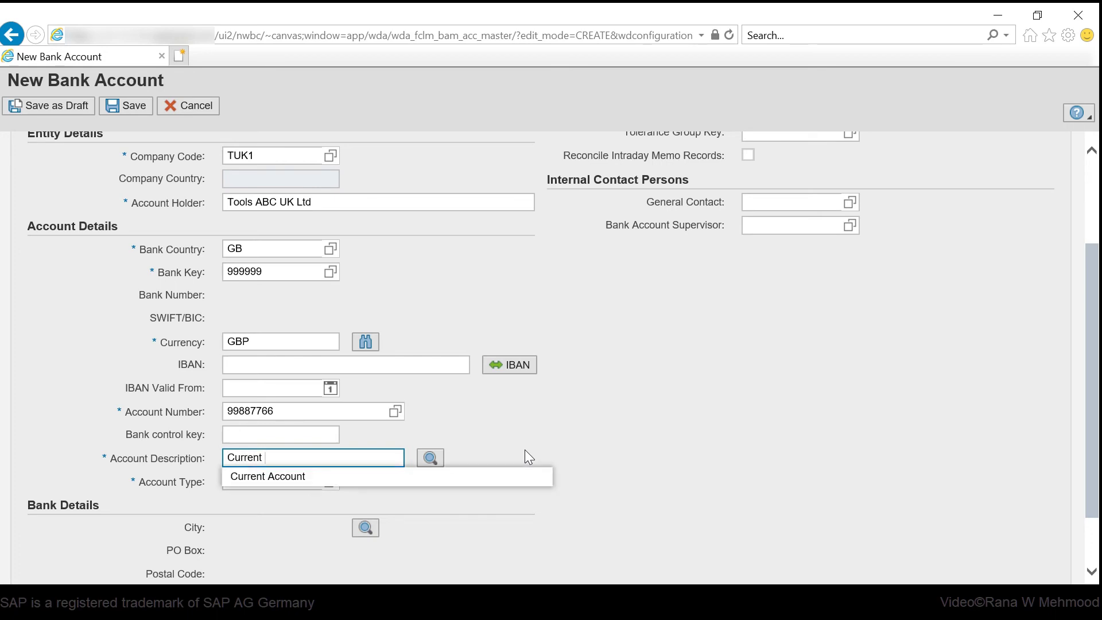
text(Account)
- Look up the account types and assign type 01, Current Account
click(302, 476)
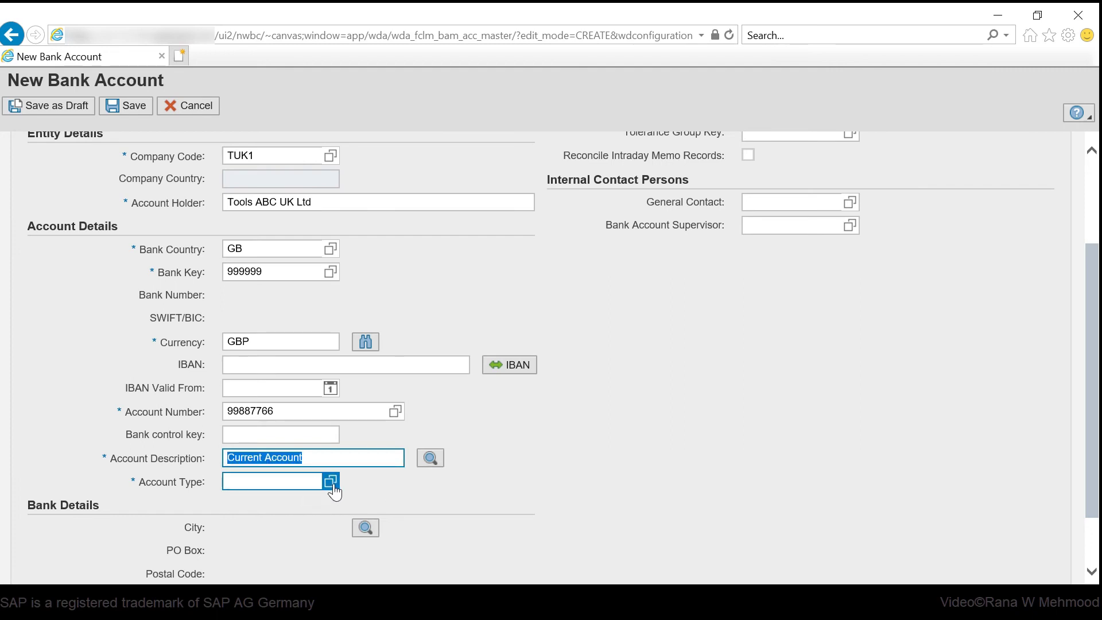
click(330, 482)
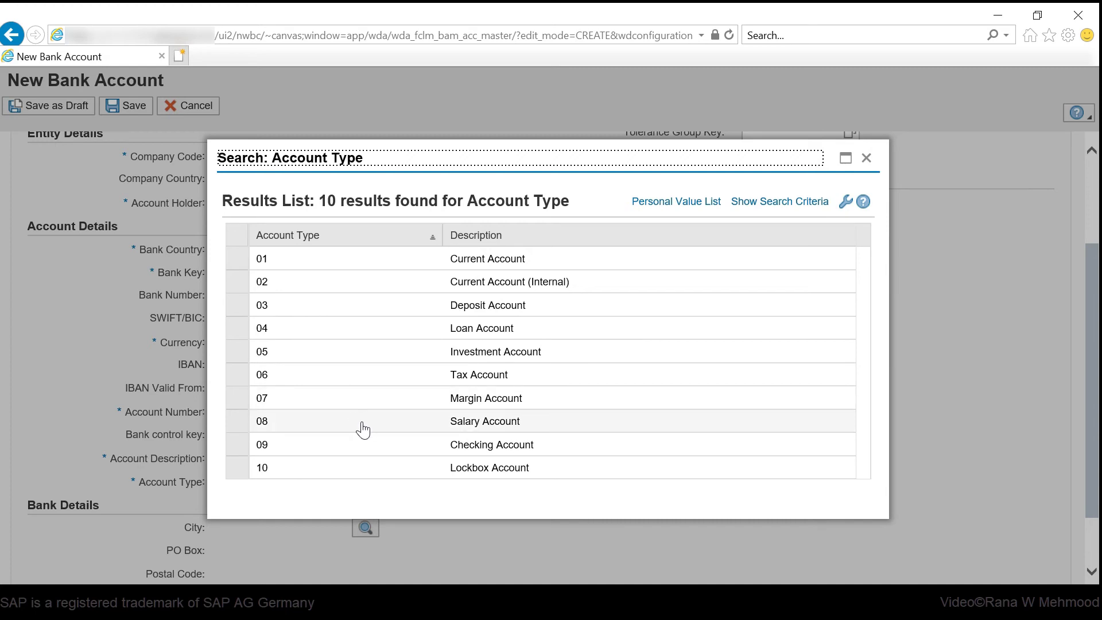
click(311, 264)
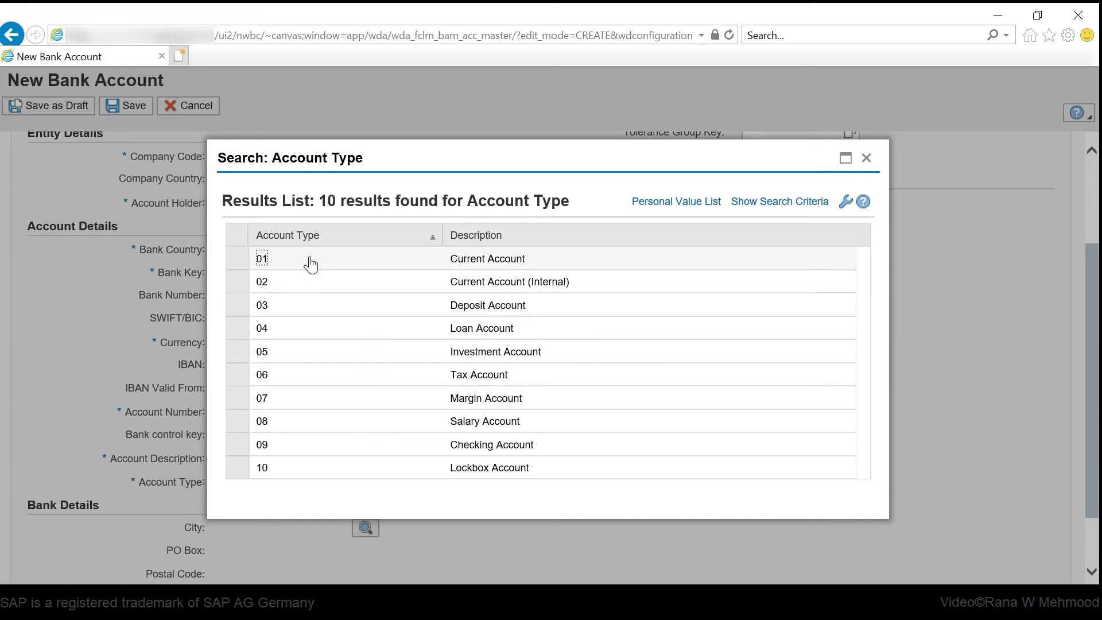
click(270, 266)
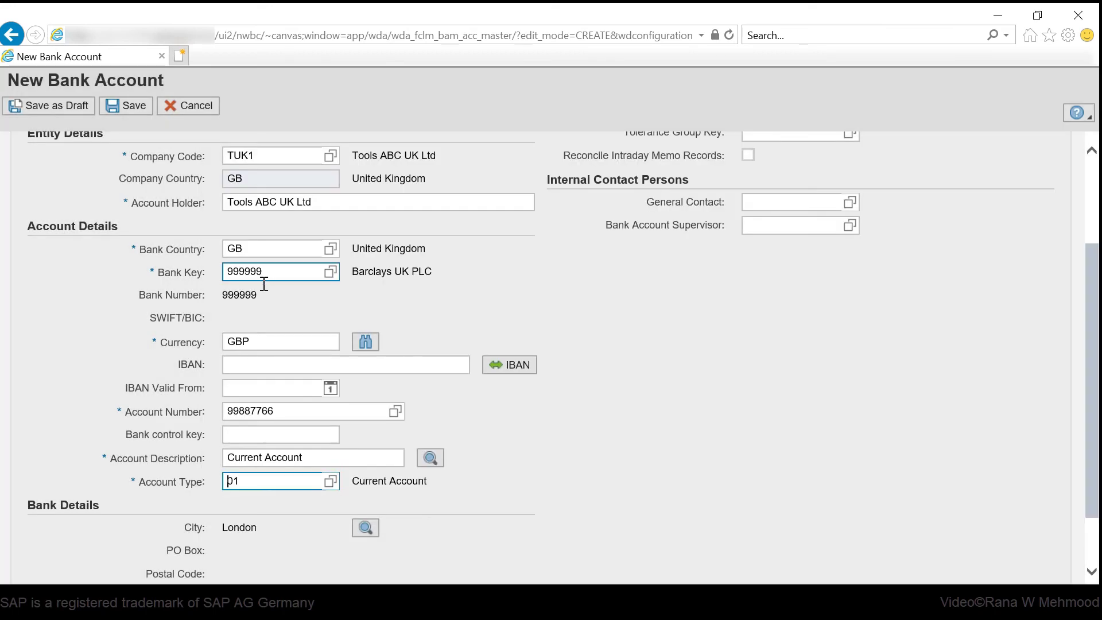
- Add an entry to the account's House Bank Account Connectivity
scroll(521, 425, up, 3)
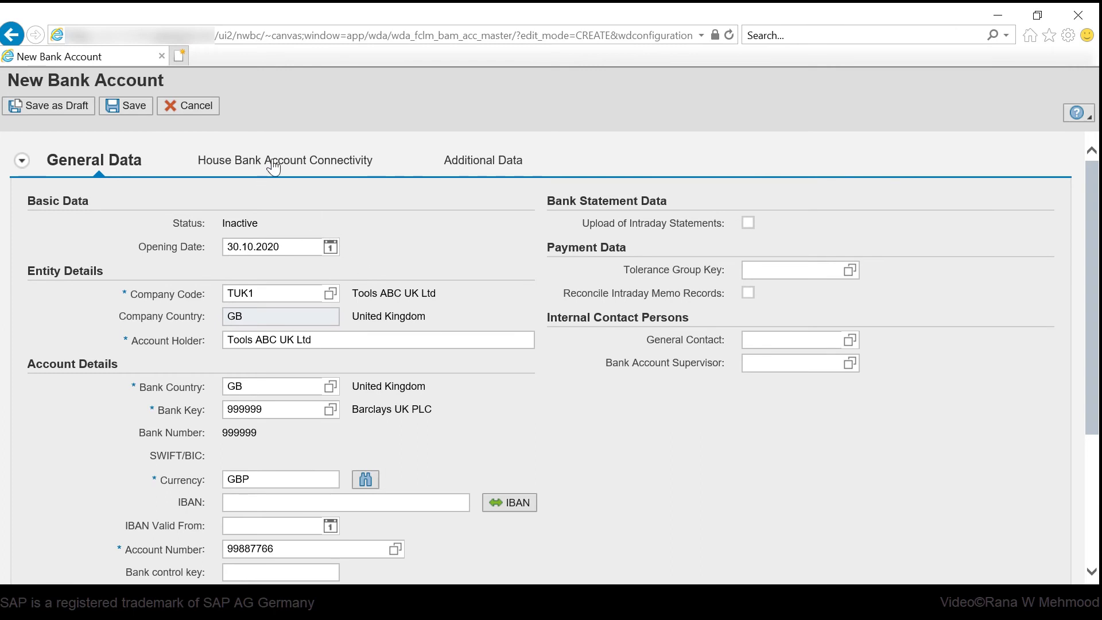
click(294, 170)
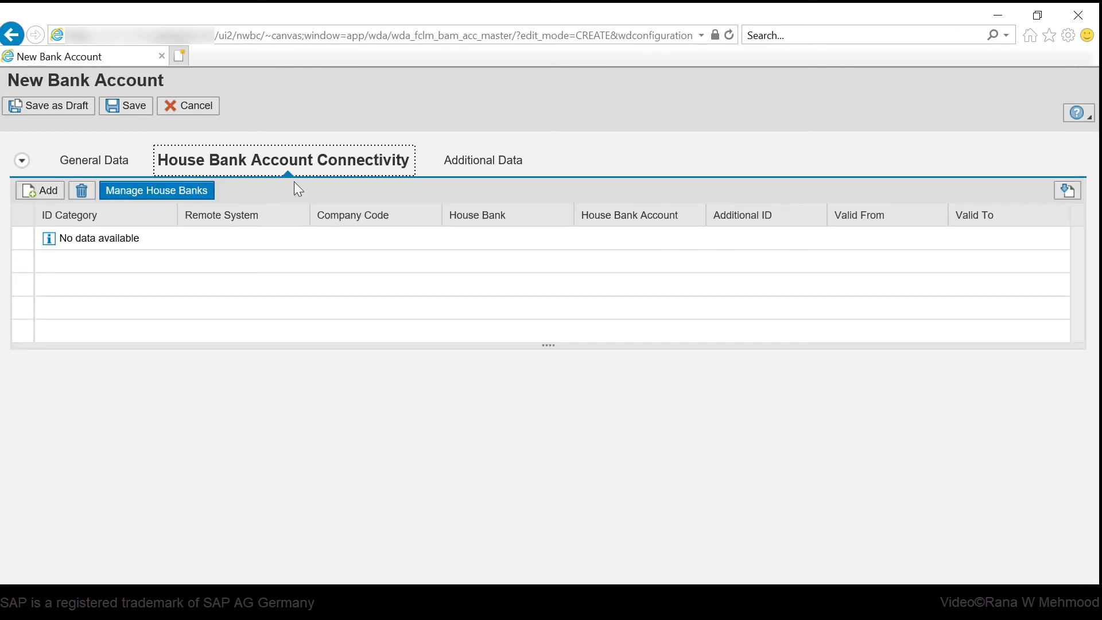
click(45, 200)
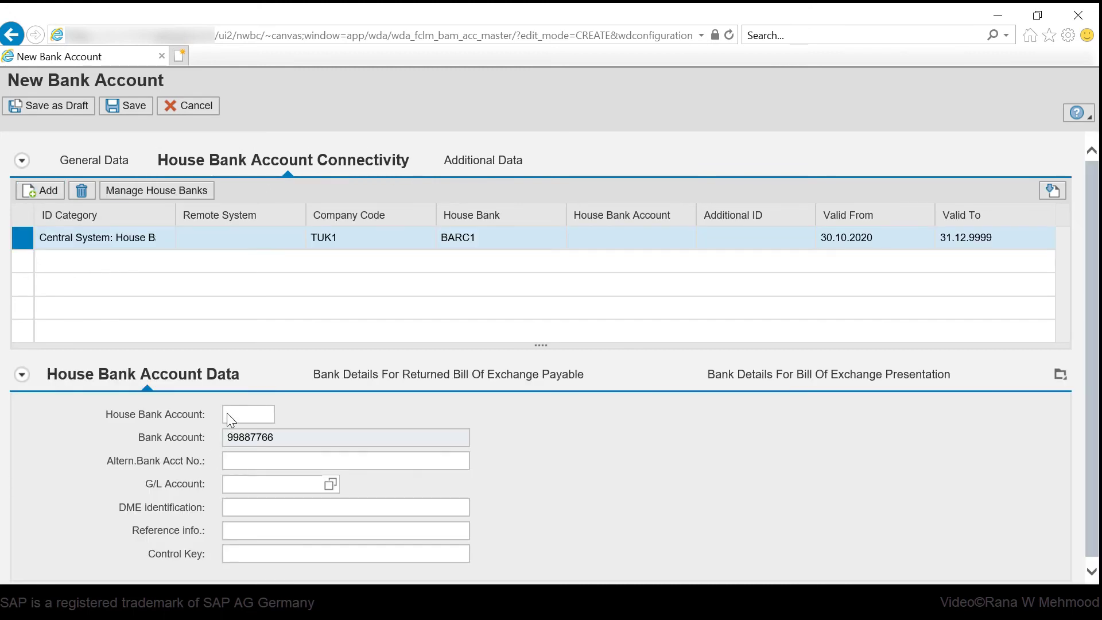
- Set the house bank account ID to BAR01 in the House Bank Account Data
click(382, 461)
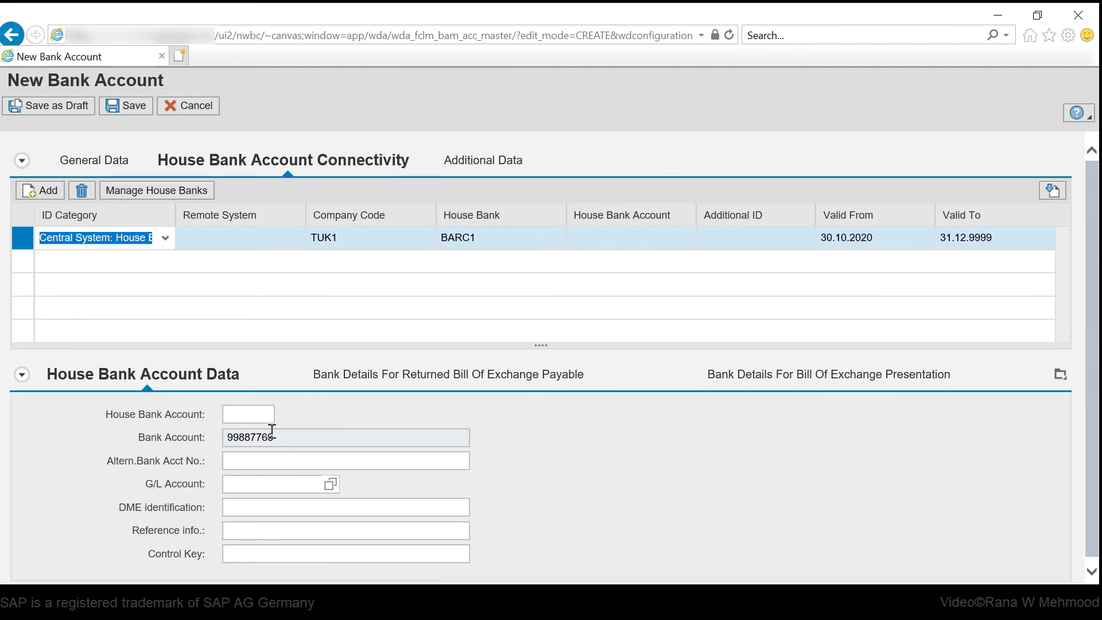
scroll(487, 478, down, 1)
click(263, 414)
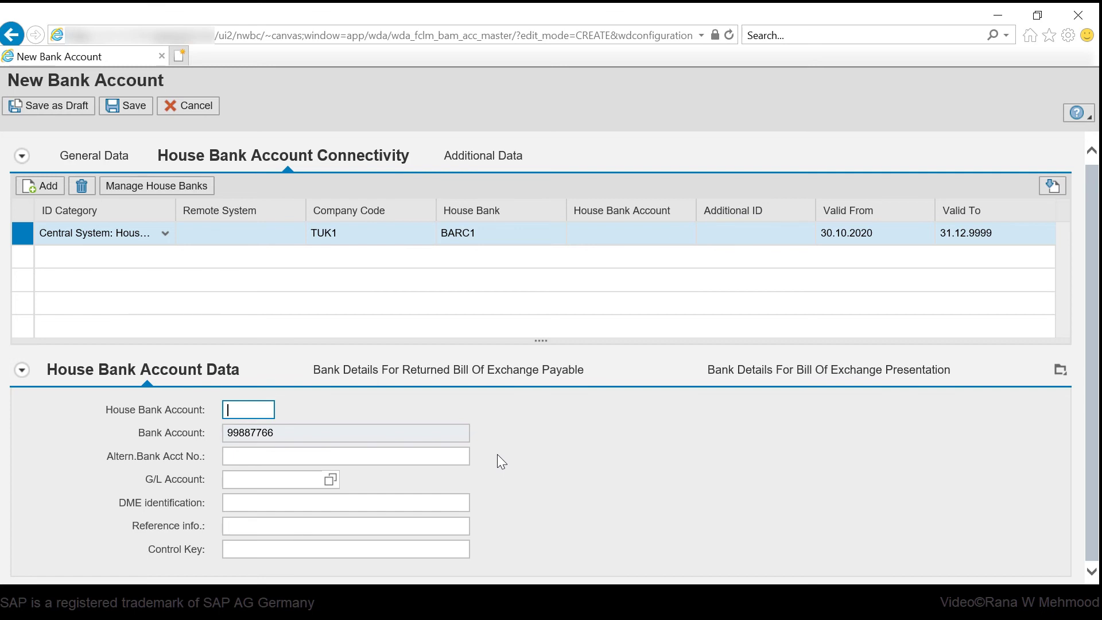
text(BAR)
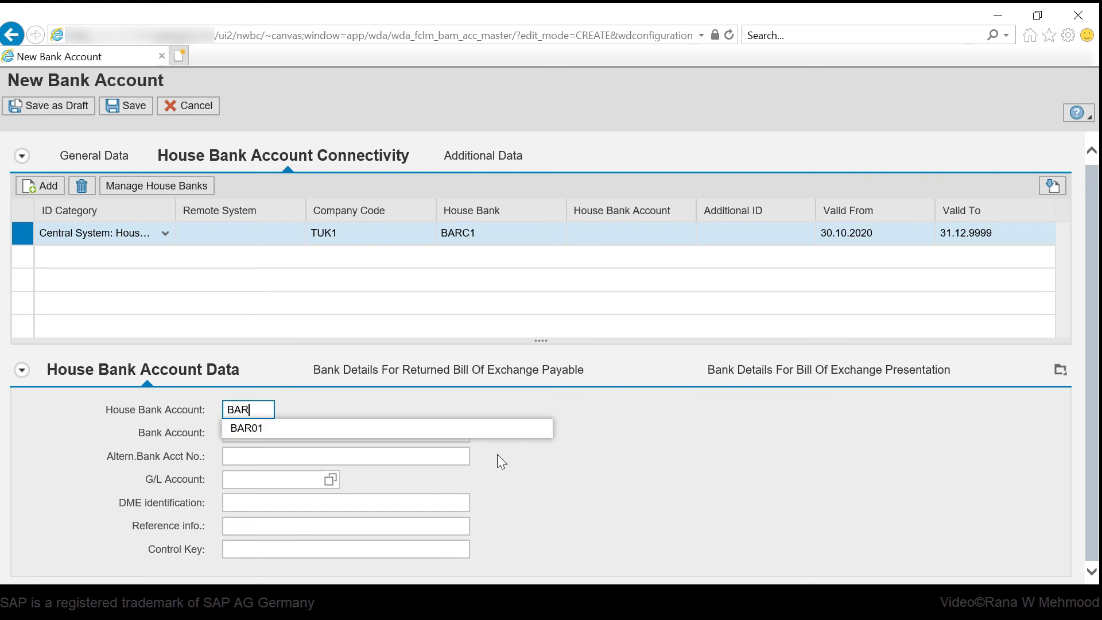
text(01)
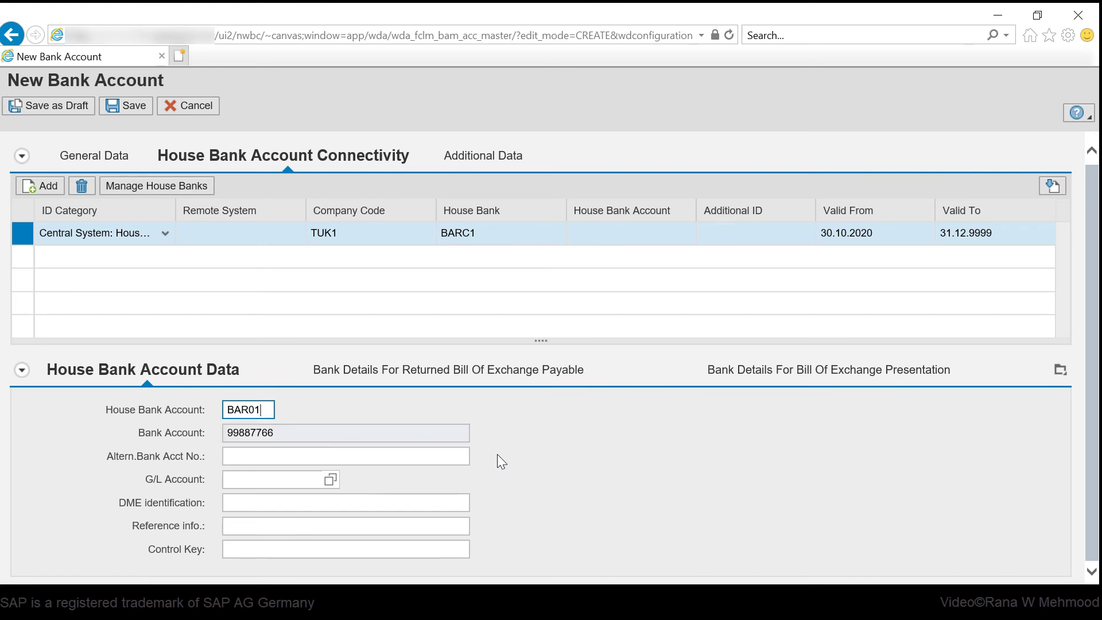
click(460, 428)
- Search the G/L accounts in chart of accounts ZAB1 and assign 110000, Bank A/C, to the house bank account
click(272, 457)
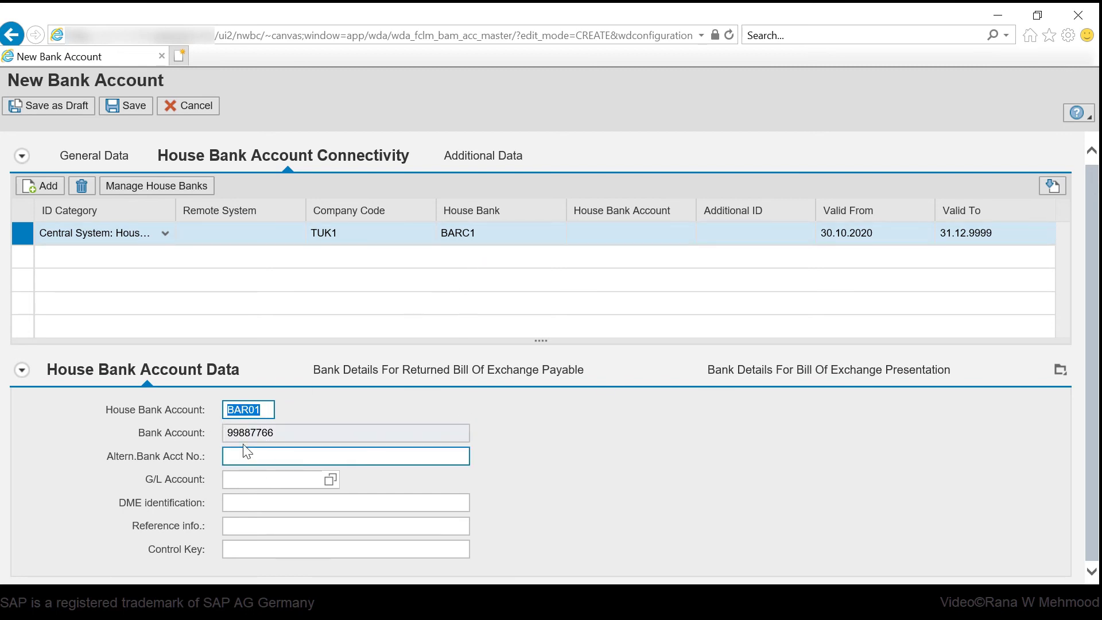
click(359, 505)
click(290, 484)
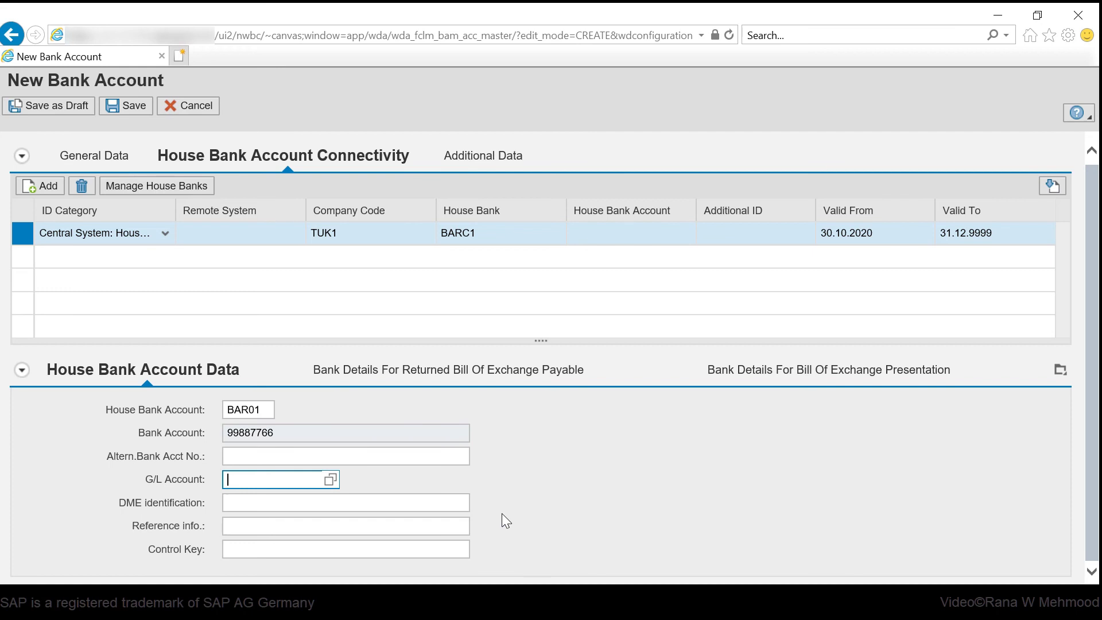
click(455, 510)
click(331, 479)
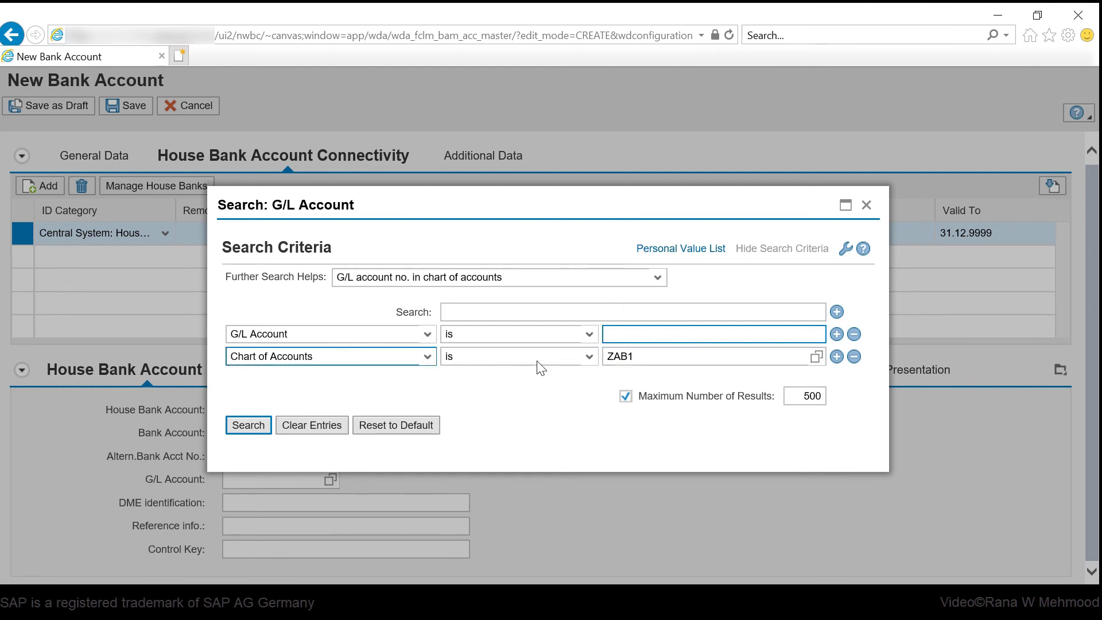
click(257, 429)
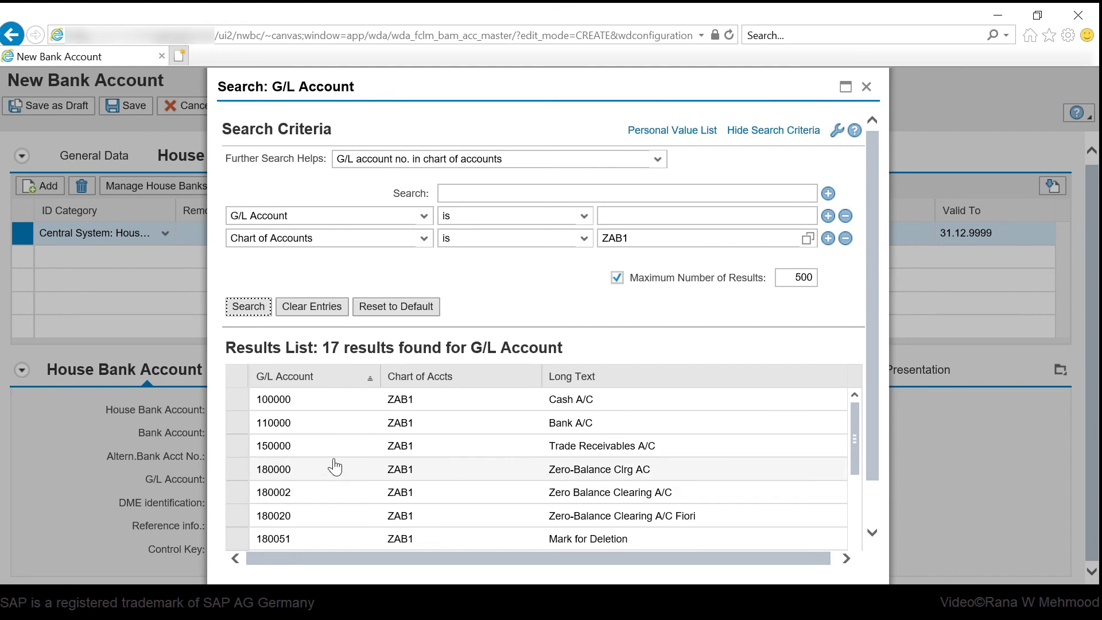
click(290, 425)
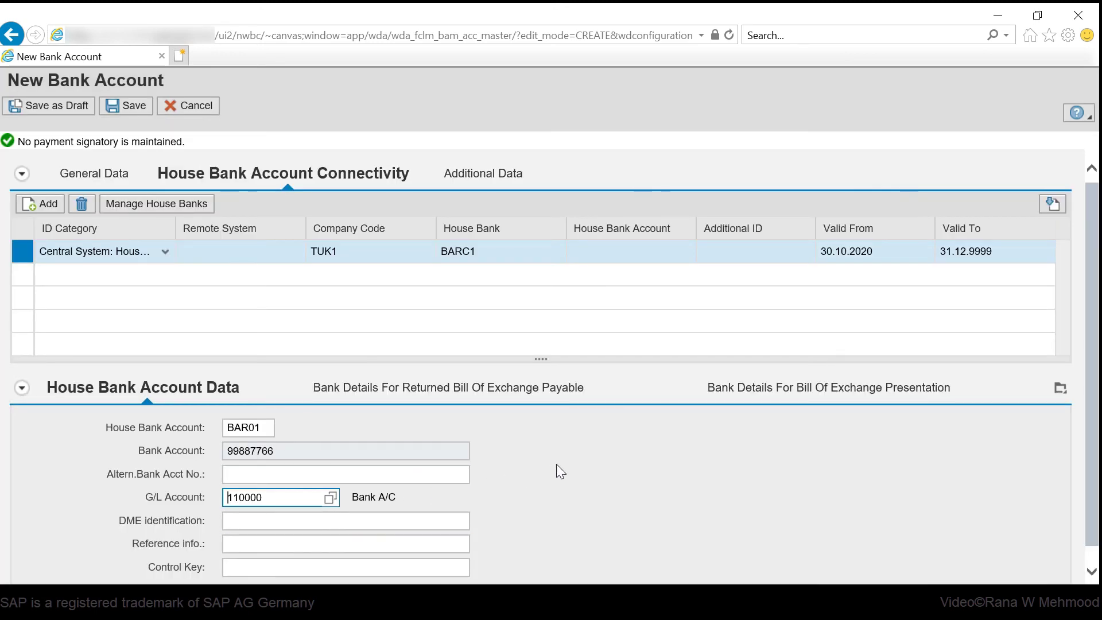
scroll(556, 464, down, 1)
scroll(550, 474, up, 1)
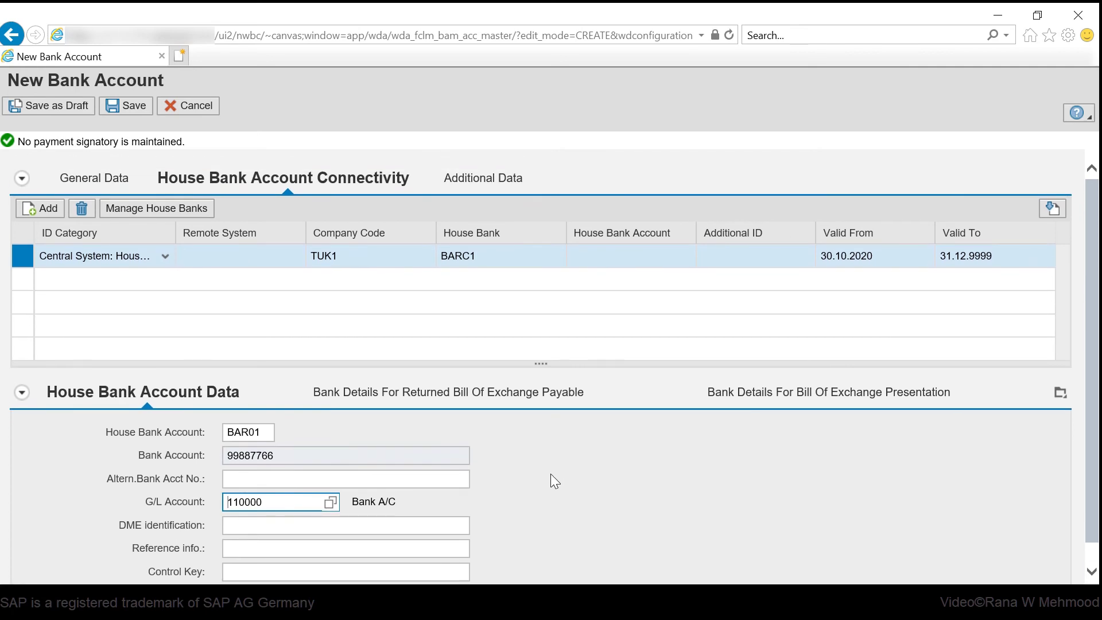
scroll(553, 474, down, 1)
scroll(568, 482, up, 1)
scroll(574, 477, down, 1)
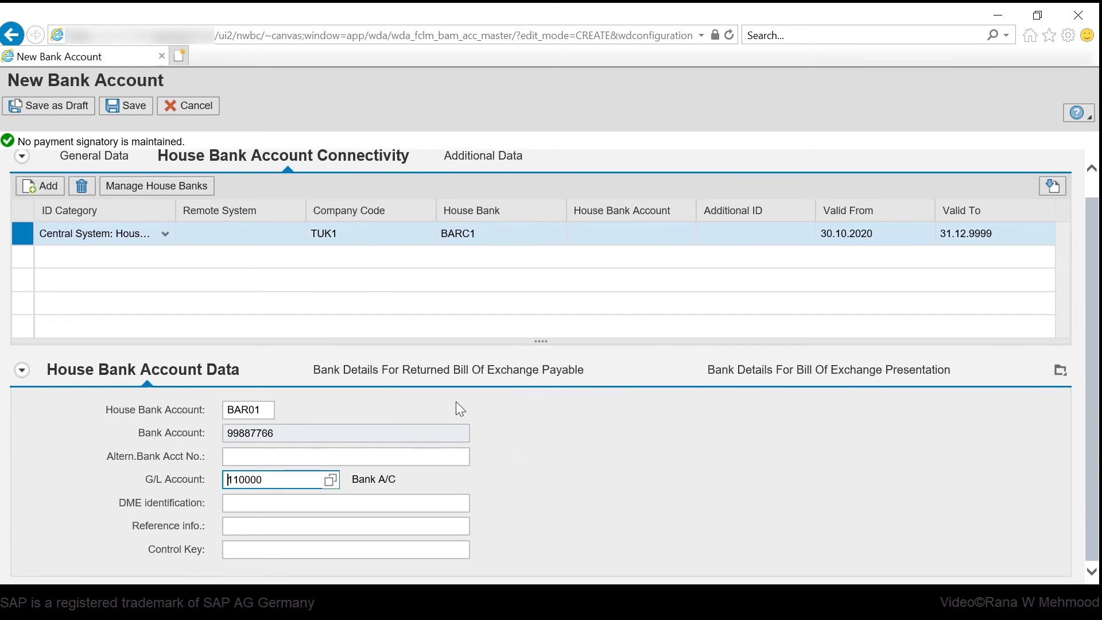
- Review the house bank account's bill of exchange bank details and the organizational fields in its Additional Data
click(488, 378)
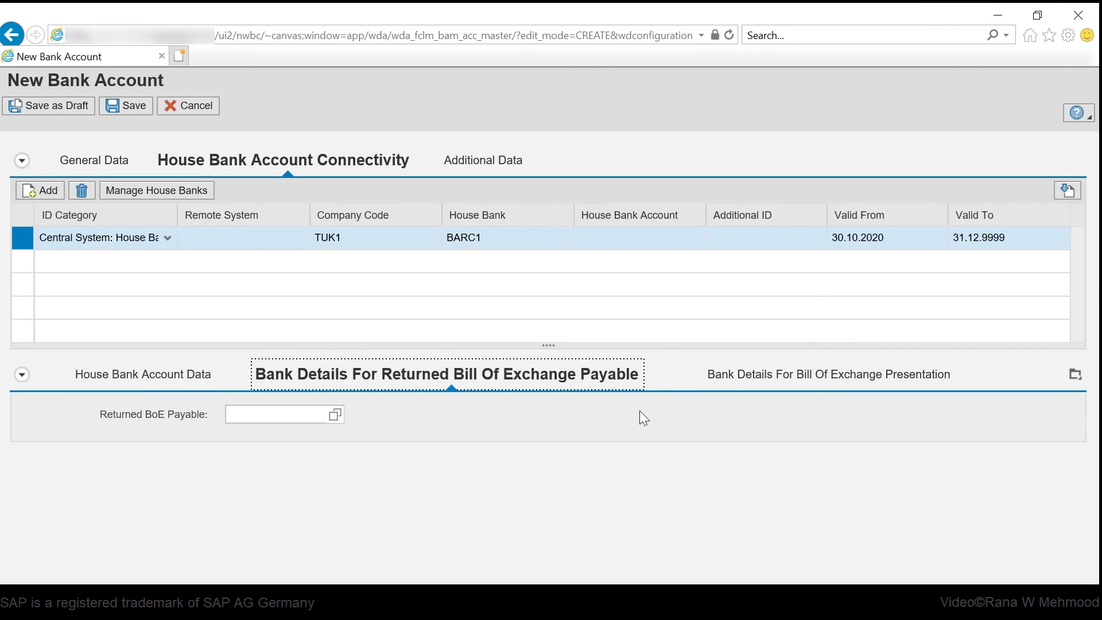
click(861, 389)
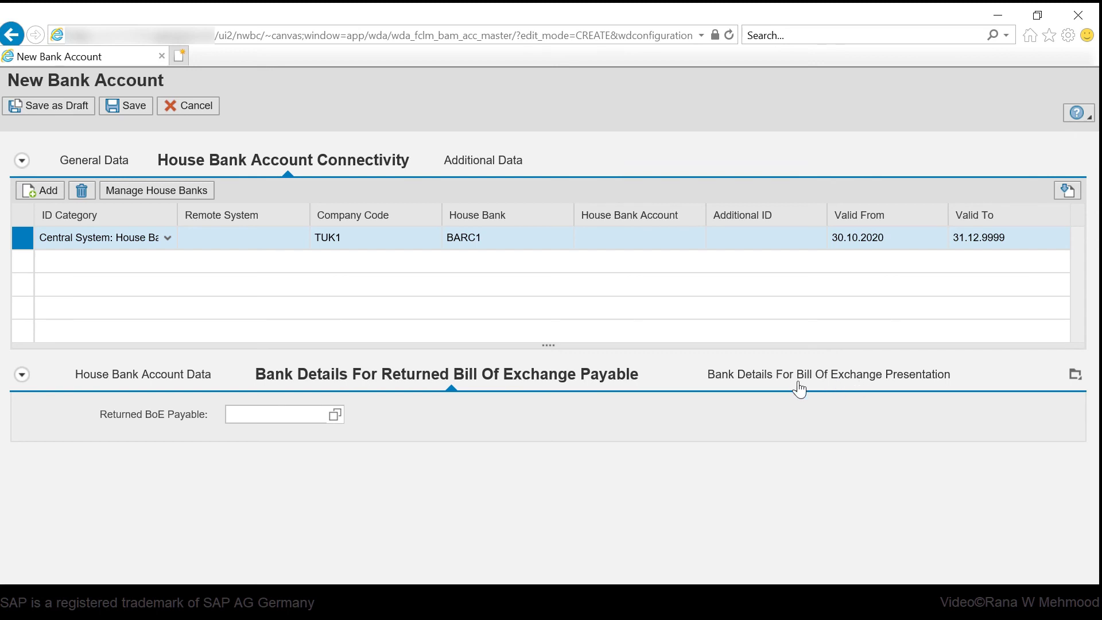
click(148, 388)
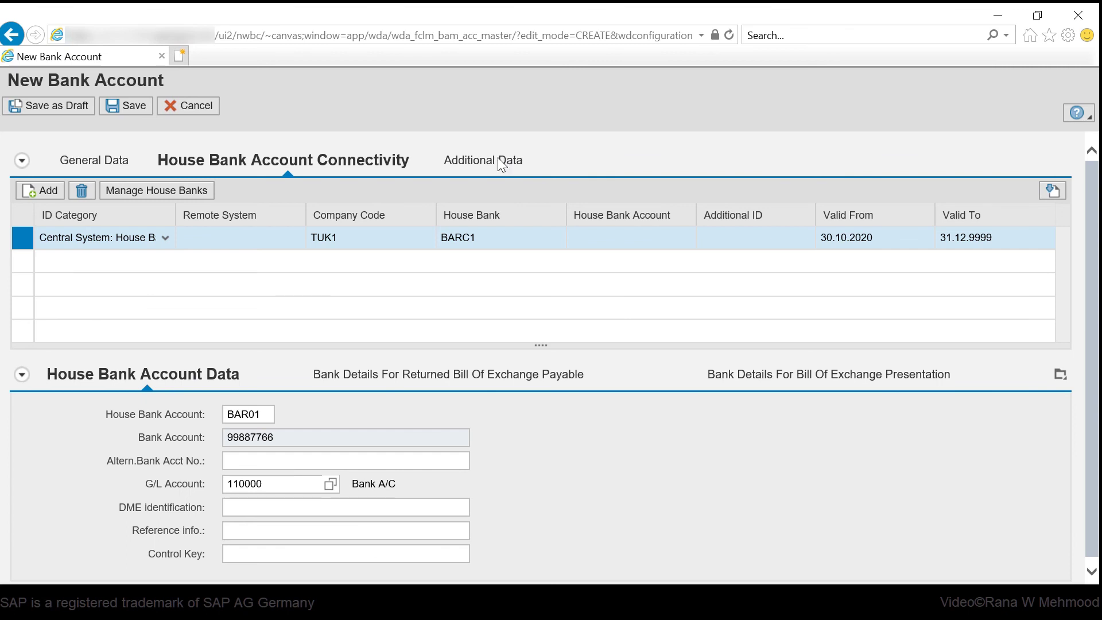
click(501, 165)
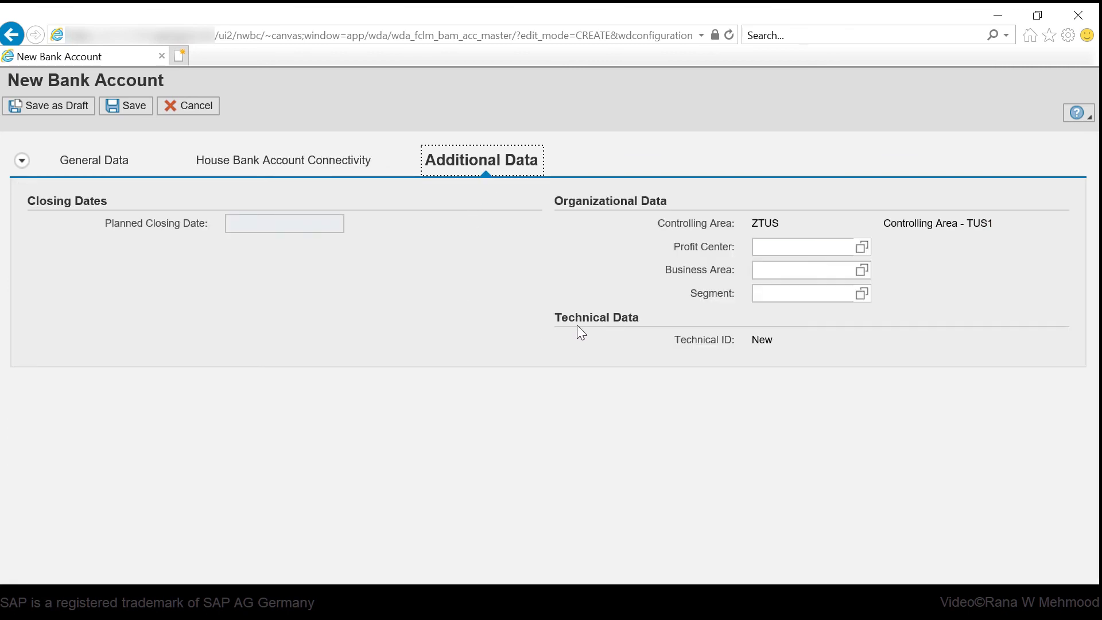
click(838, 254)
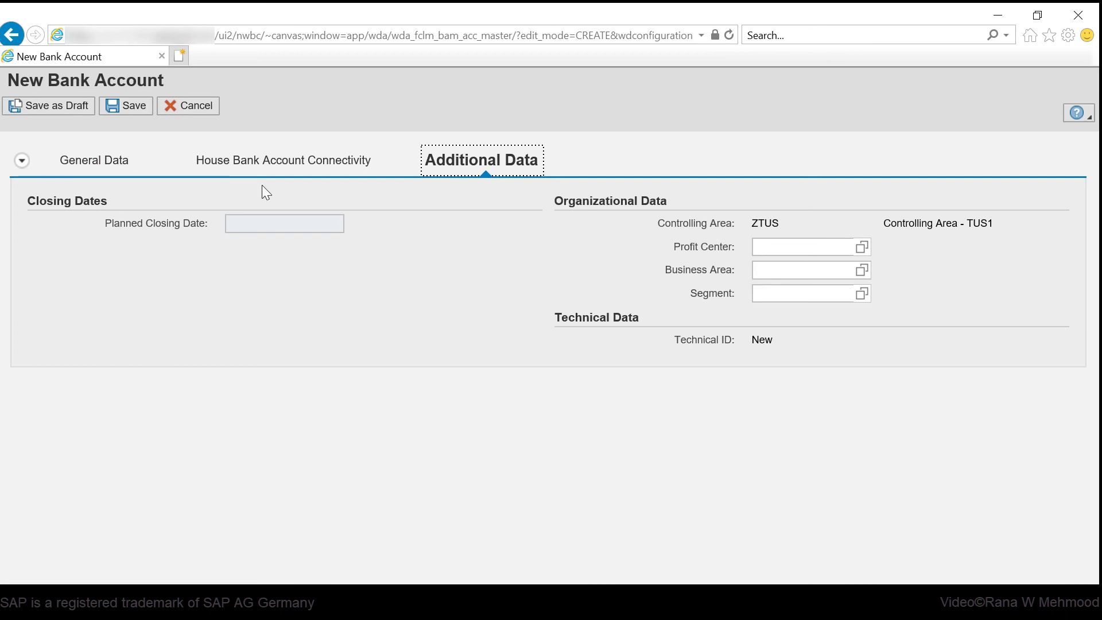
- Recheck the account's General Data and save the new bank account
click(122, 166)
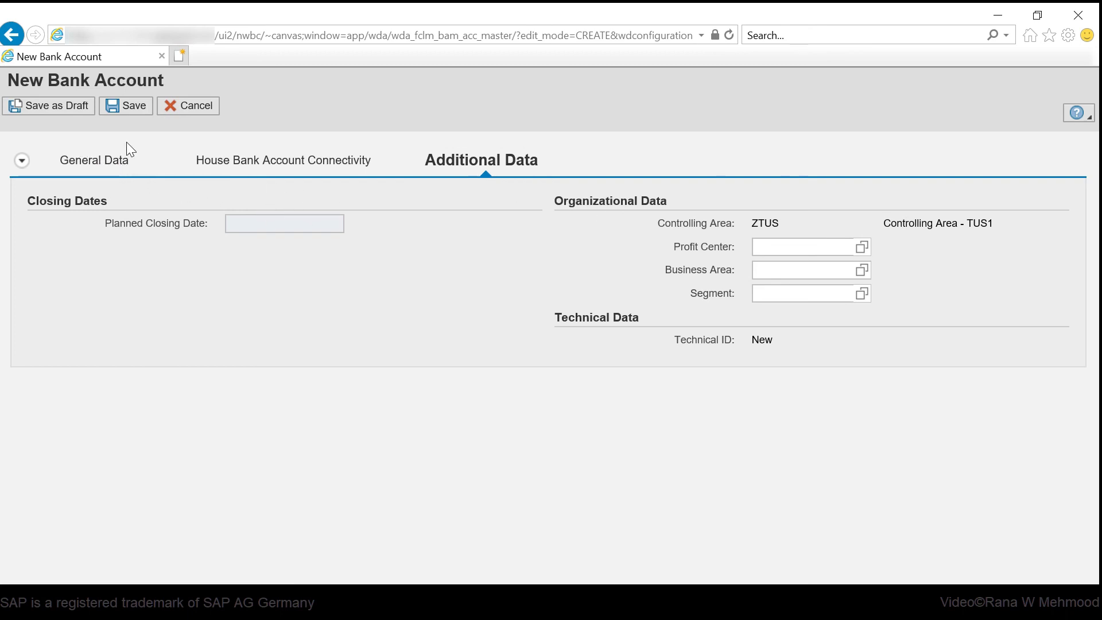
click(109, 160)
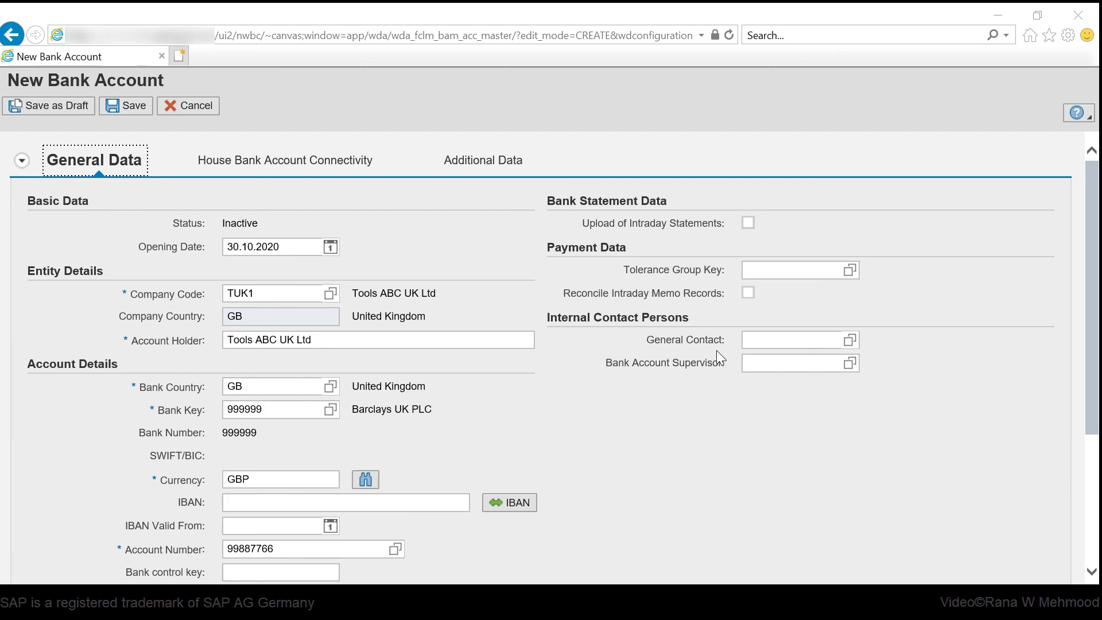
scroll(494, 424, down, 3)
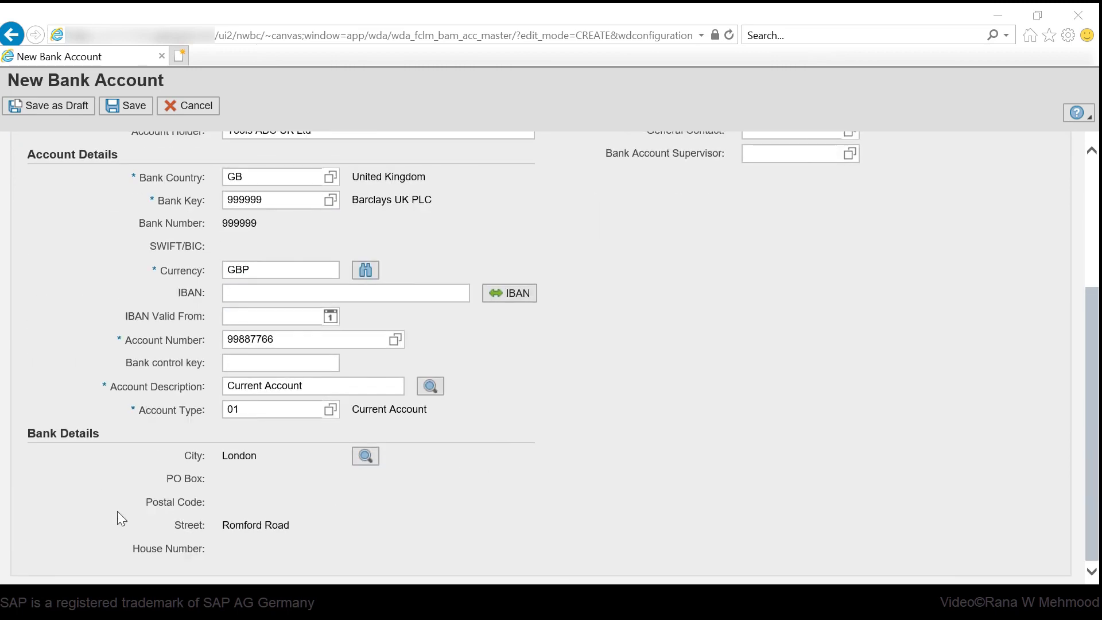
scroll(497, 446, up, 3)
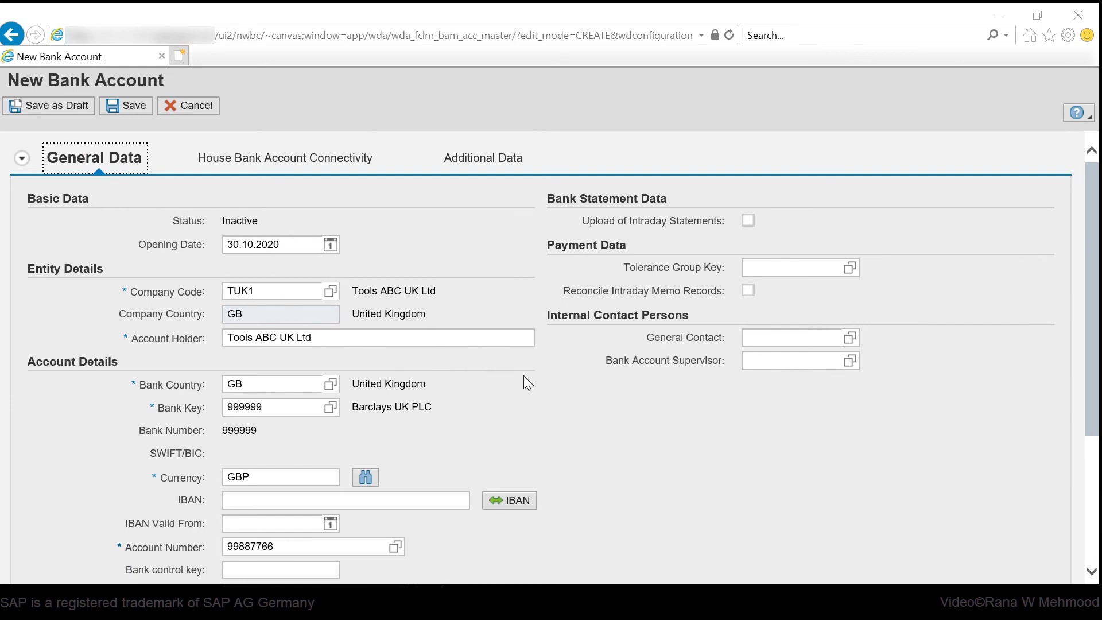
scroll(523, 377, down, 2)
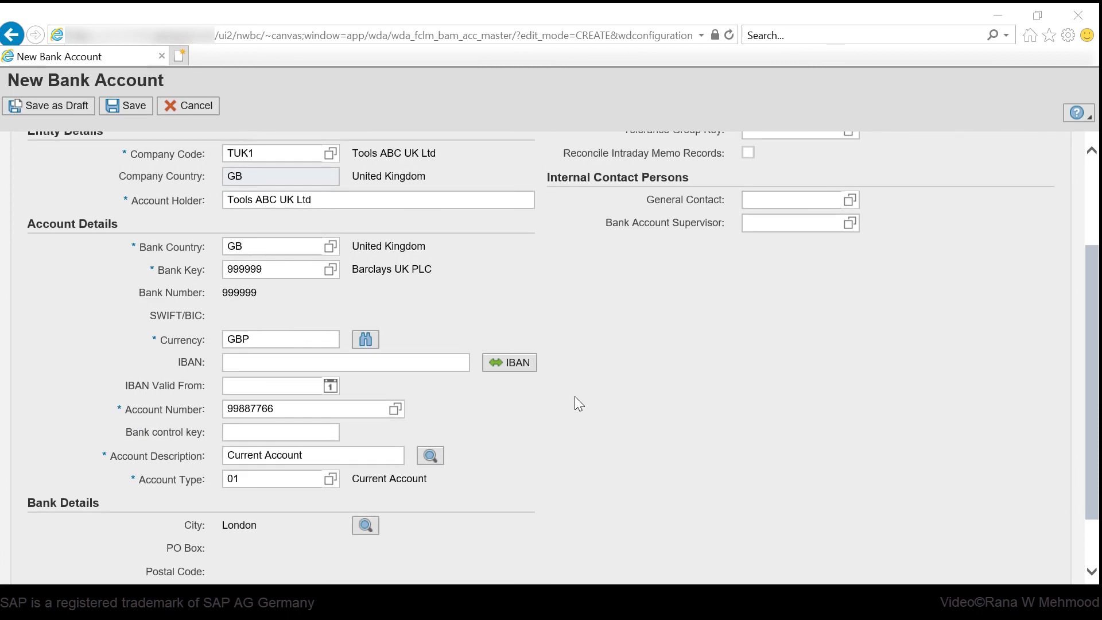
click(136, 111)
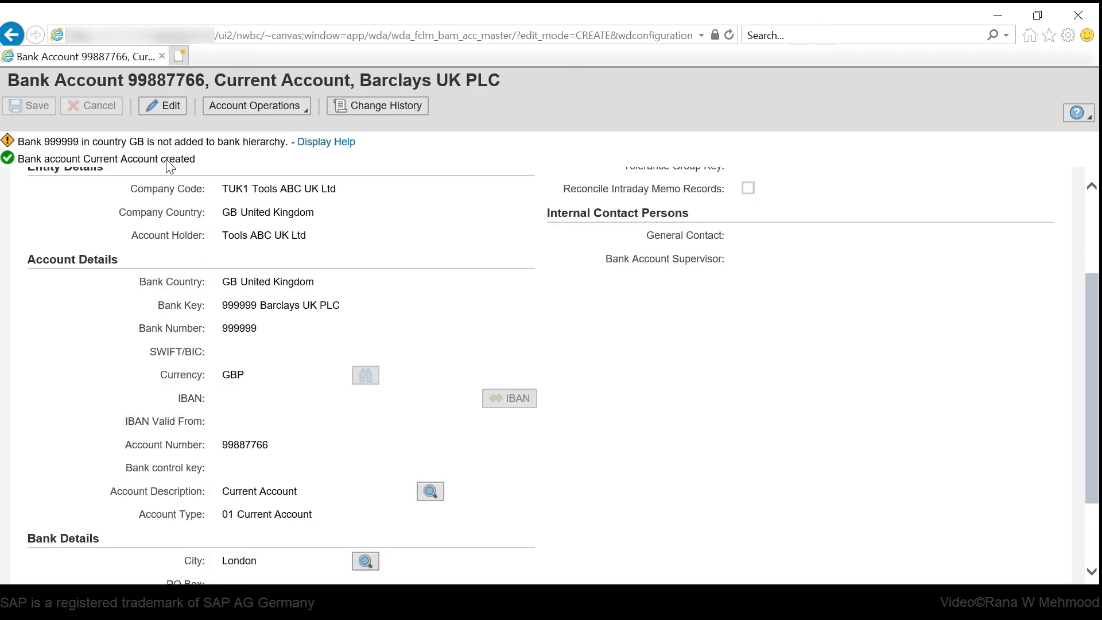
scroll(264, 344, down, 2)
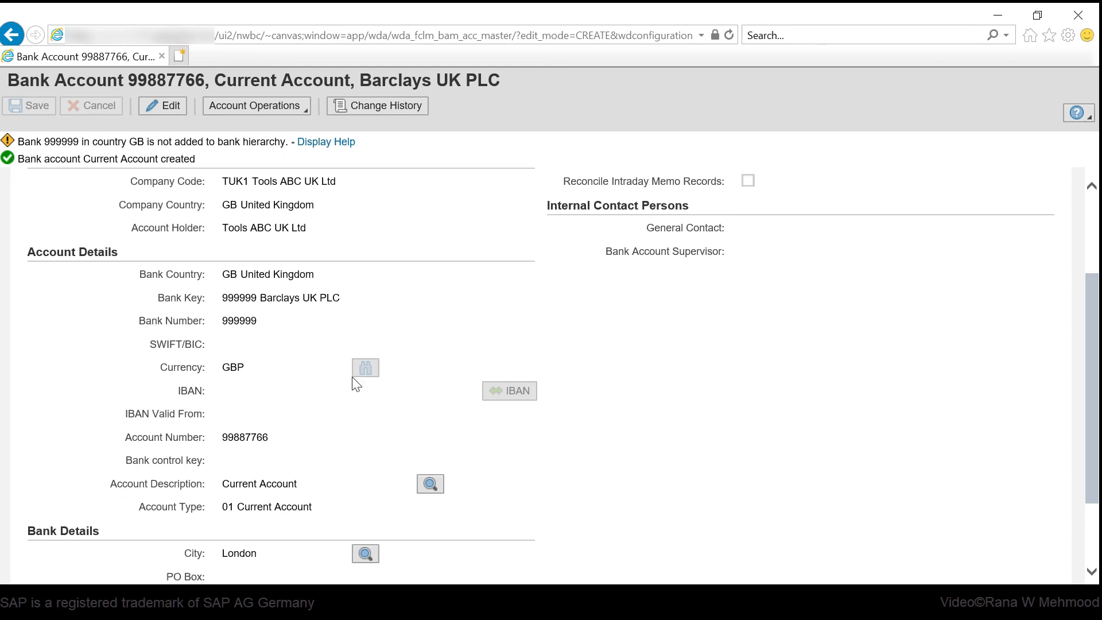
scroll(315, 373, up, 5)
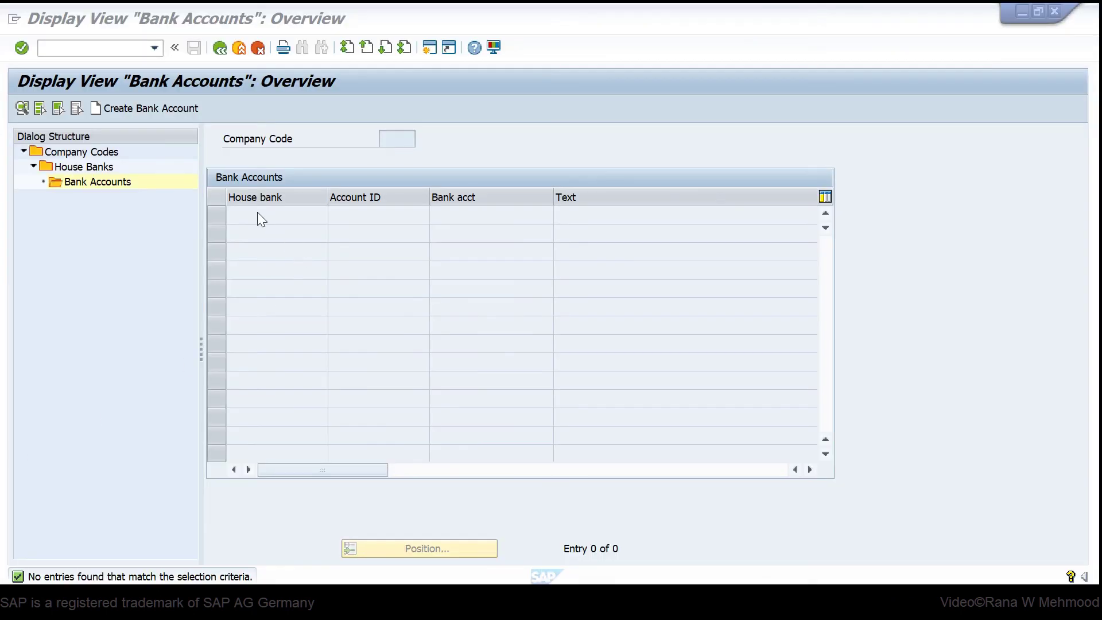
- Switch to SAP GUI and reopen the bank accounts overview for company code TUK1 through its house banks
click(220, 48)
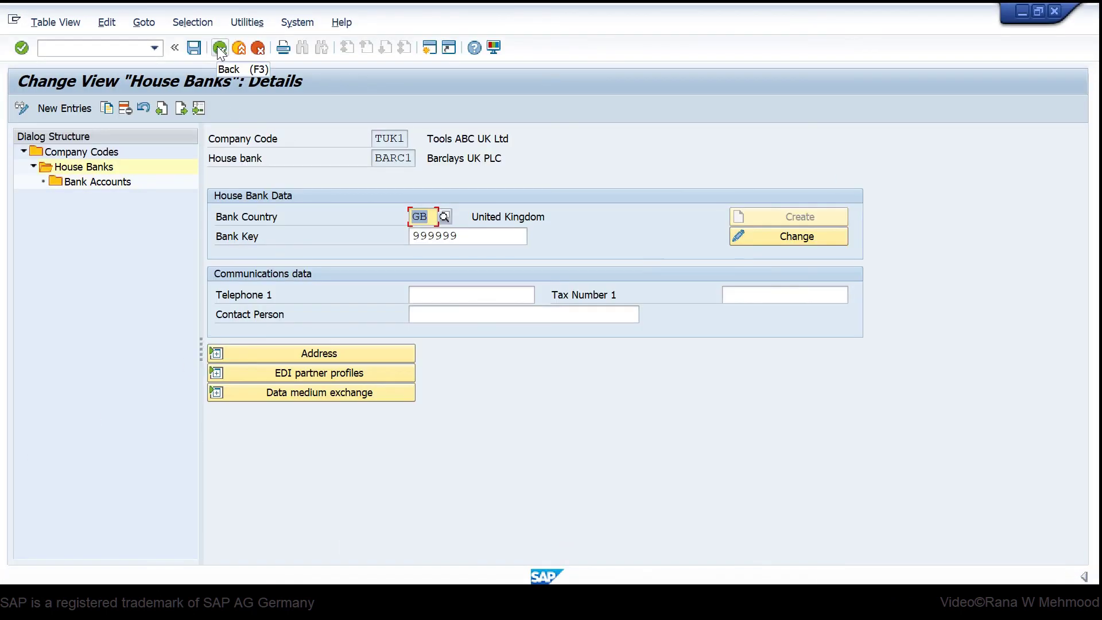
click(220, 50)
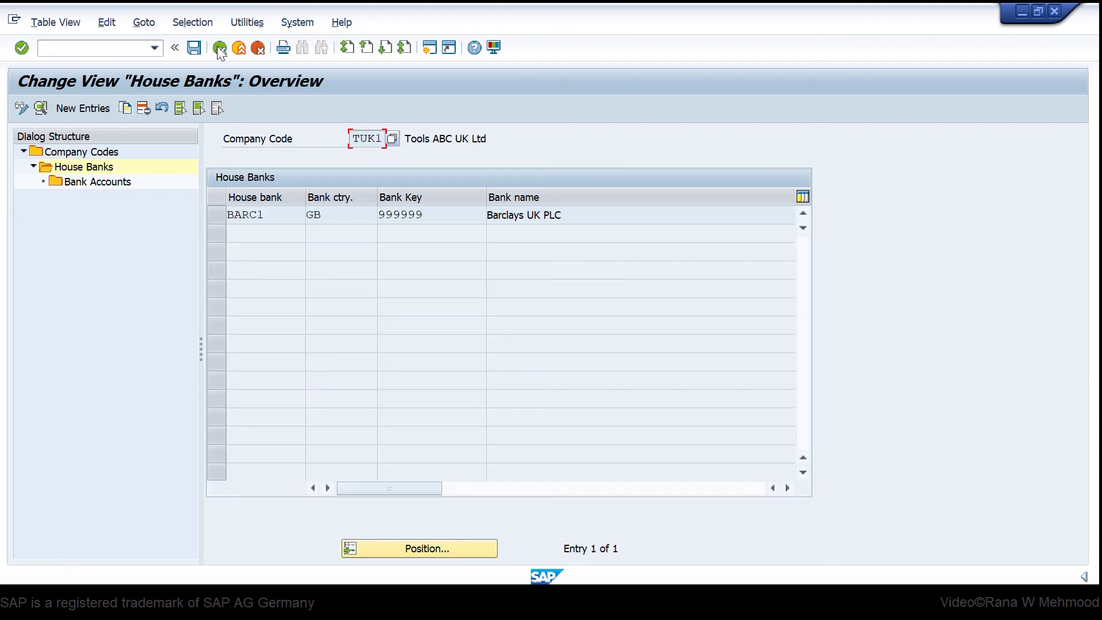
click(220, 49)
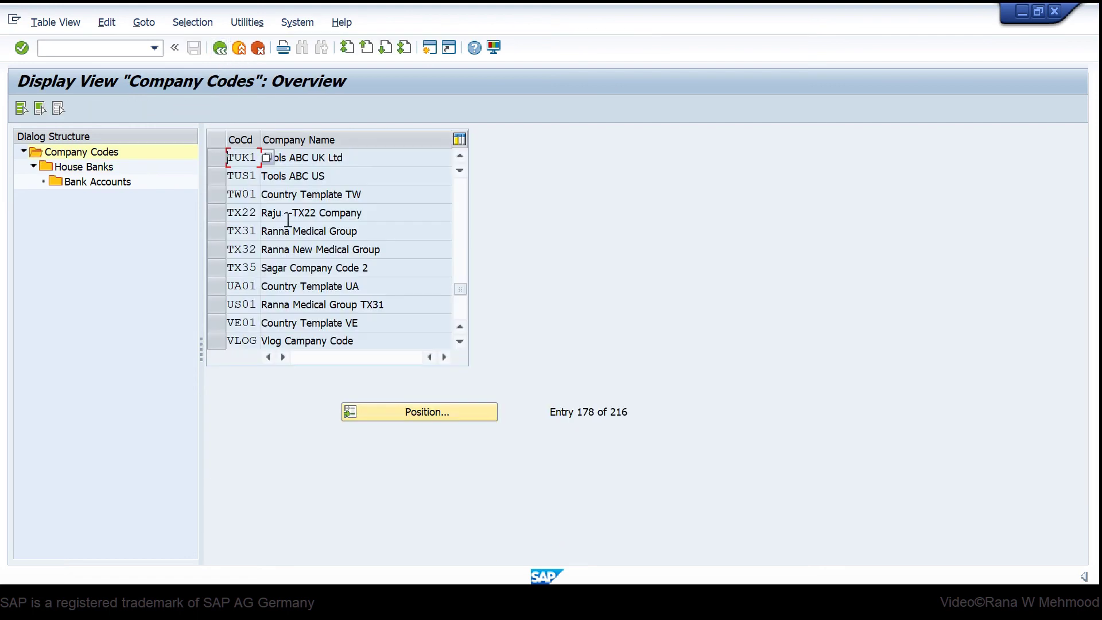
click(222, 157)
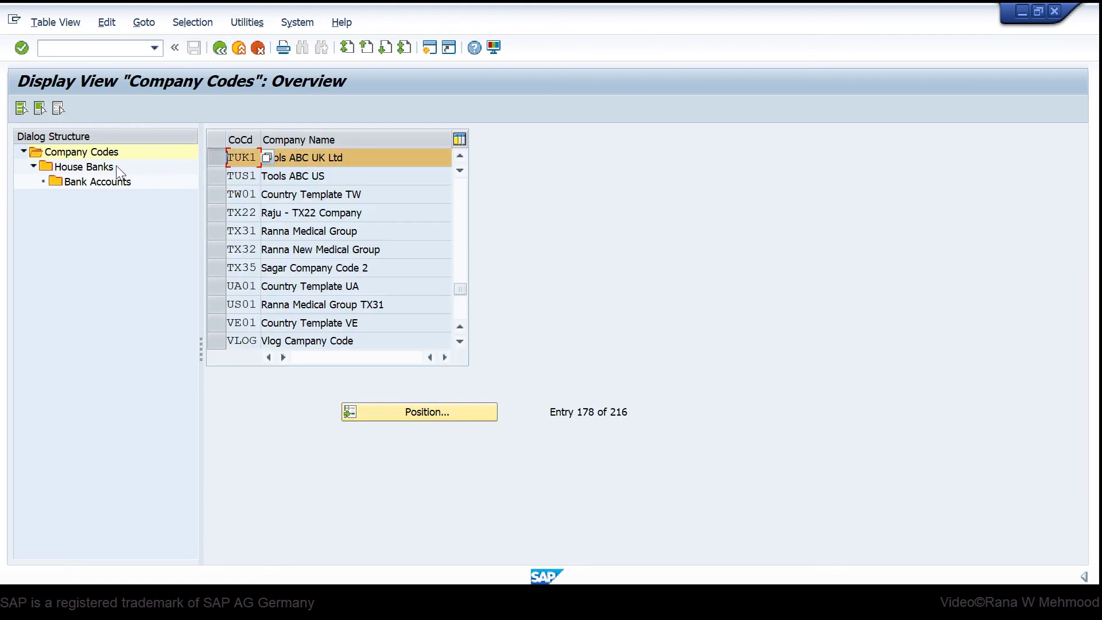
click(100, 168)
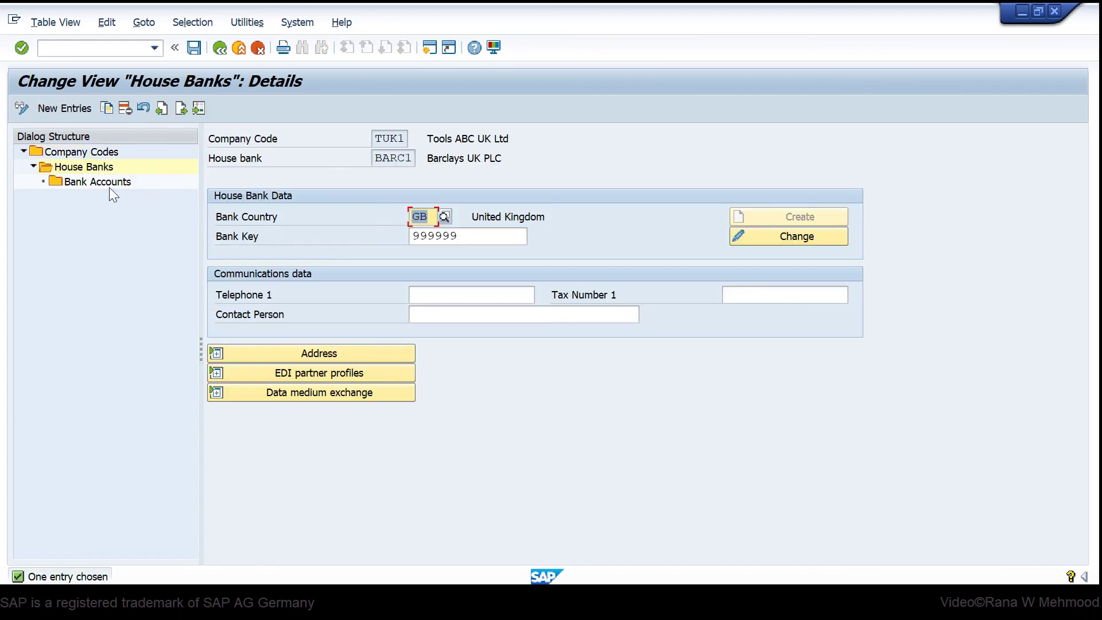
click(109, 181)
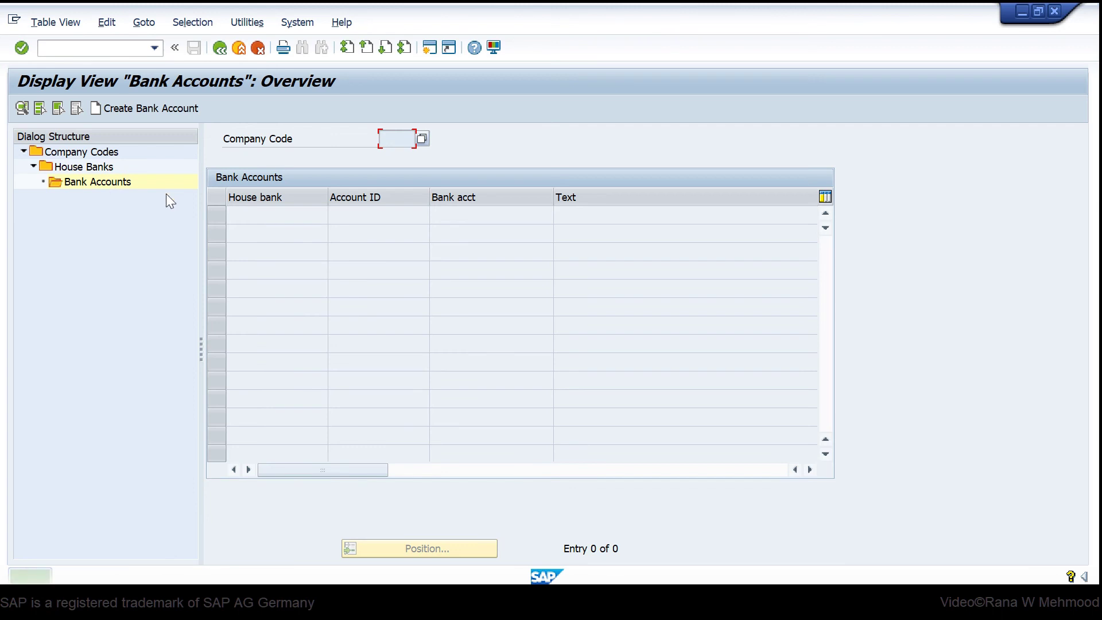
- Exit to SAP Easy Access, restart FI12 - Manage House Banks and House Bank Accounts, and position the list at company code TUK1
click(221, 48)
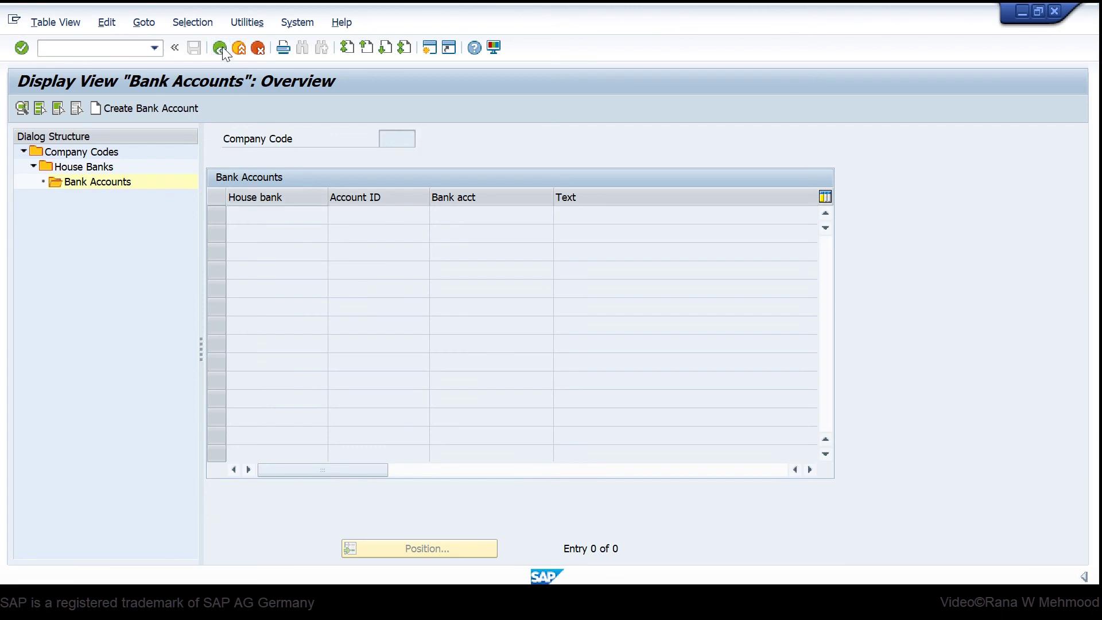
click(221, 48)
click(221, 47)
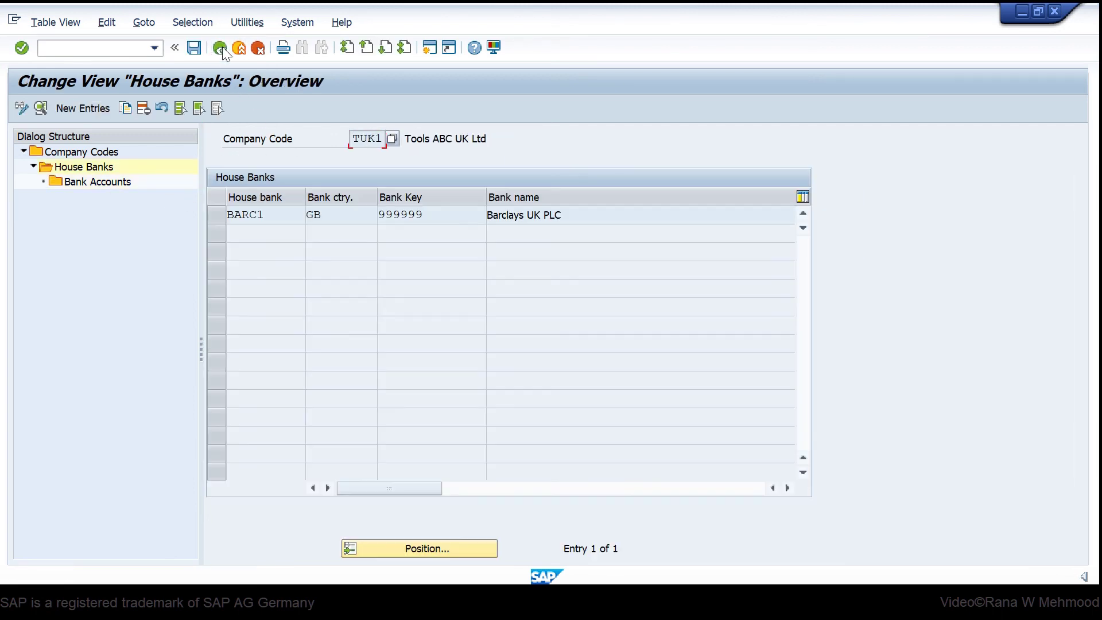
click(221, 47)
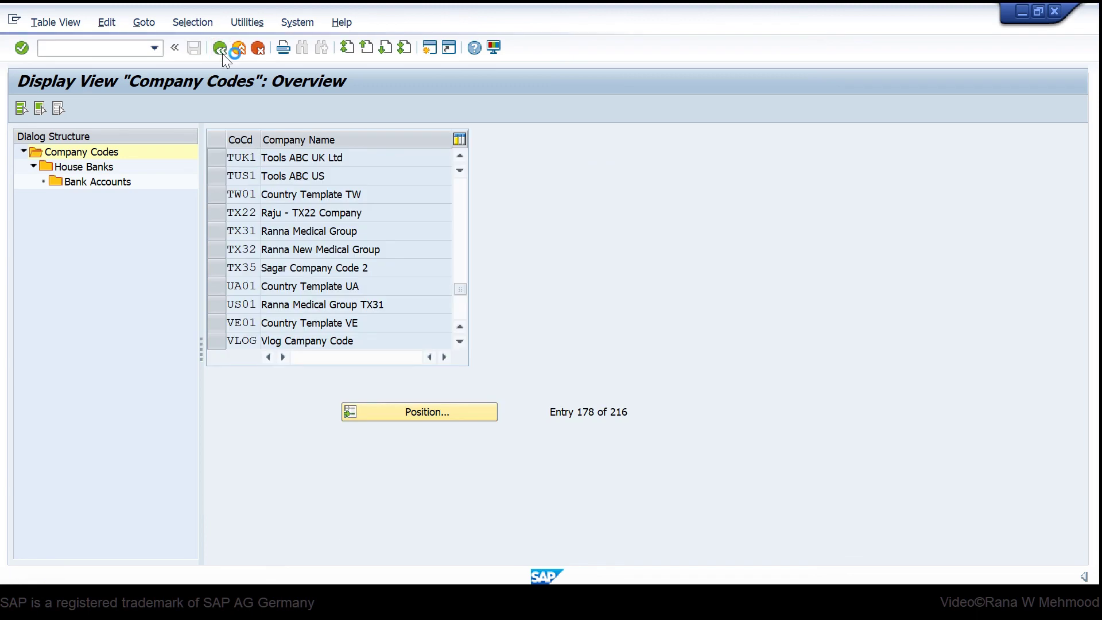
click(221, 48)
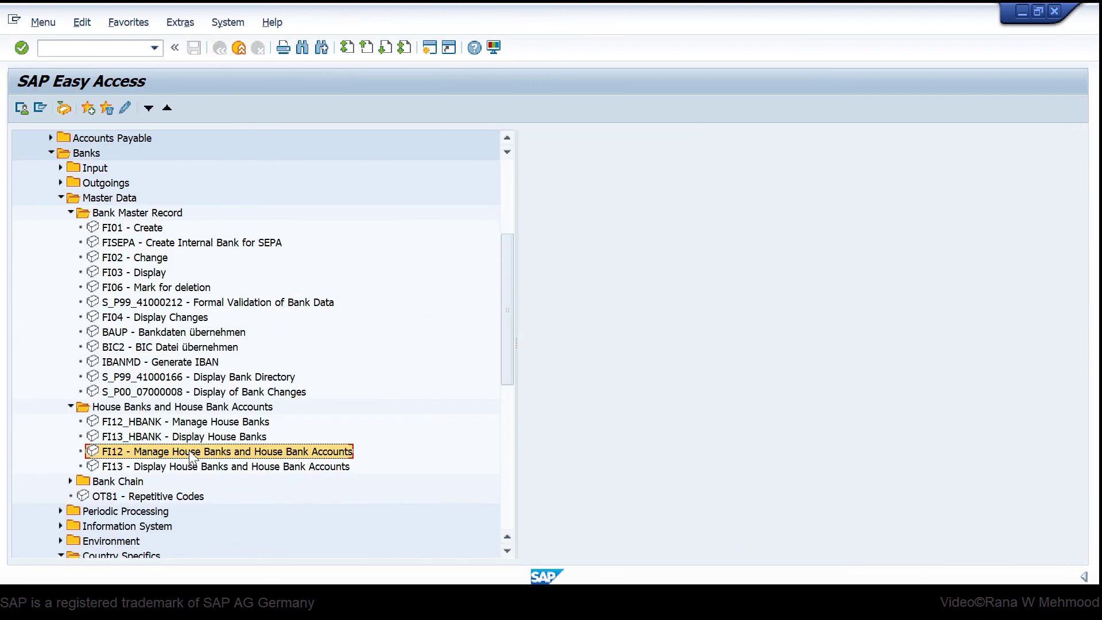
double_click(192, 456)
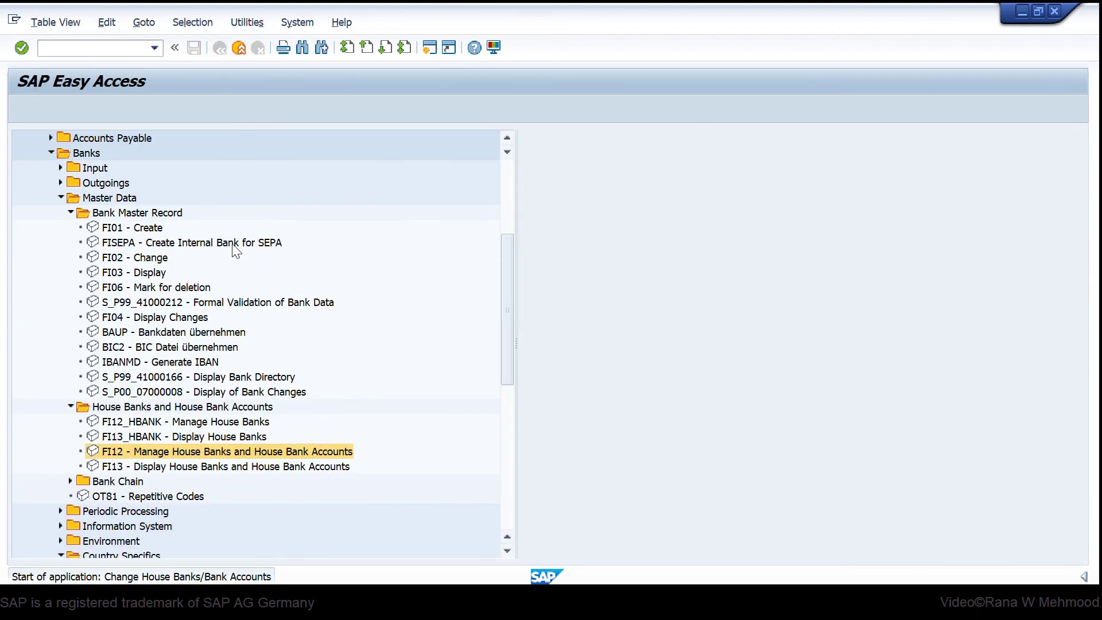
click(394, 412)
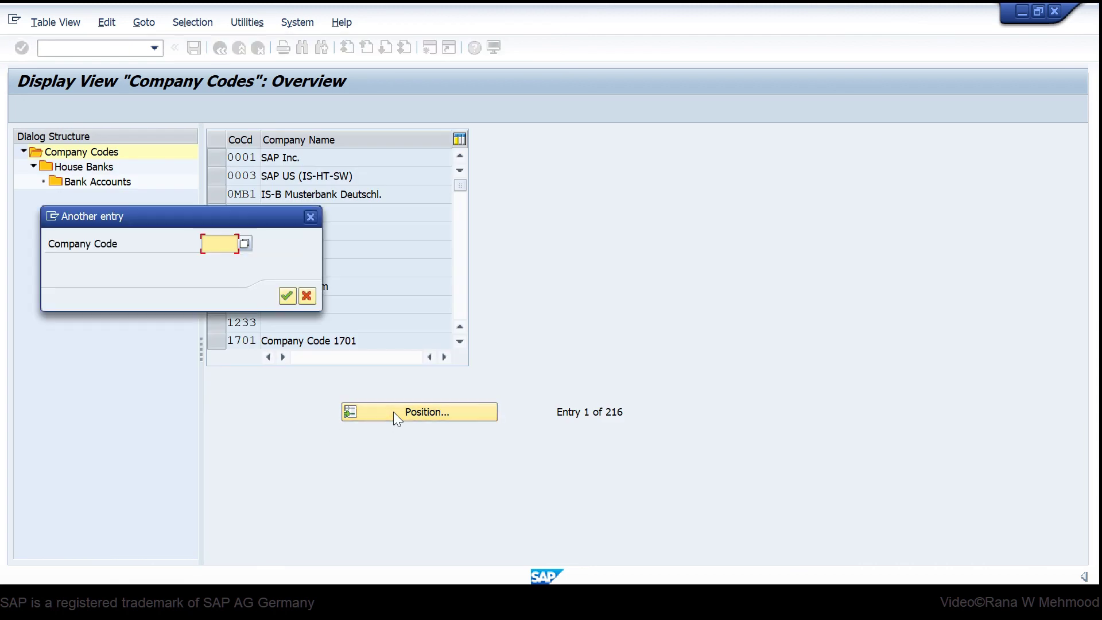
text(tuk1)
key(Return)
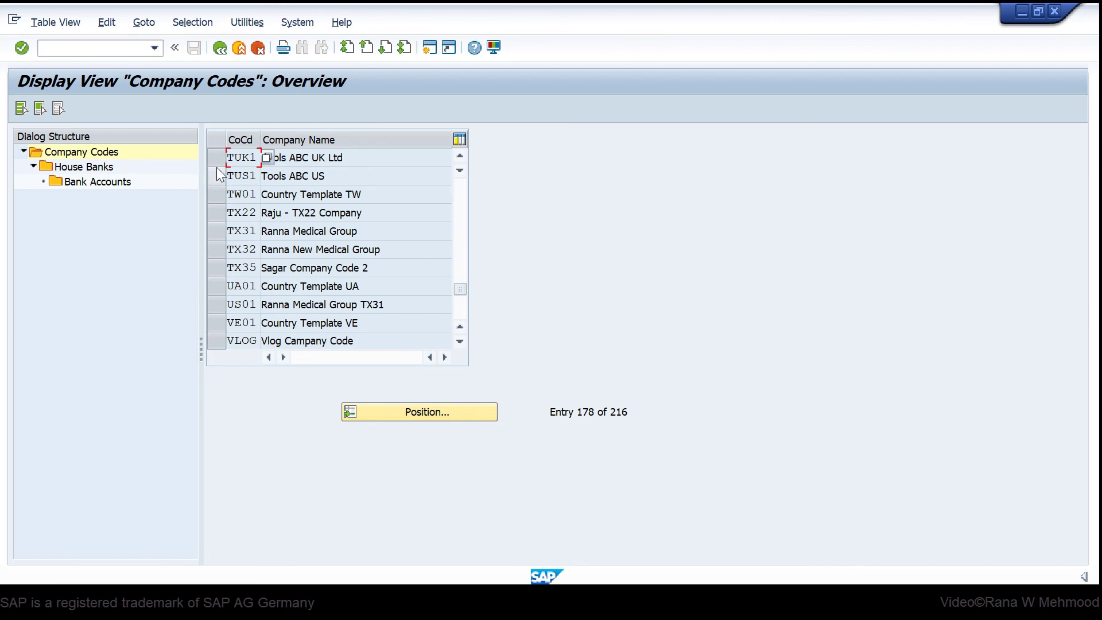
- Open the bank account details of house bank BARC1 for company code TUK1 in read-only access
click(215, 159)
double_click(92, 167)
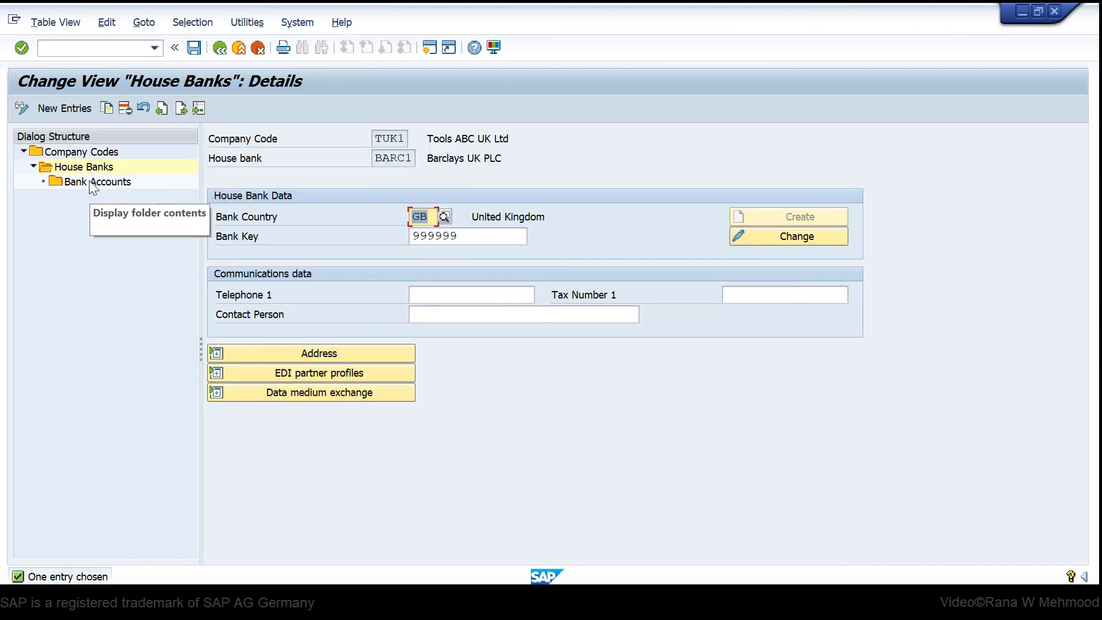
double_click(92, 182)
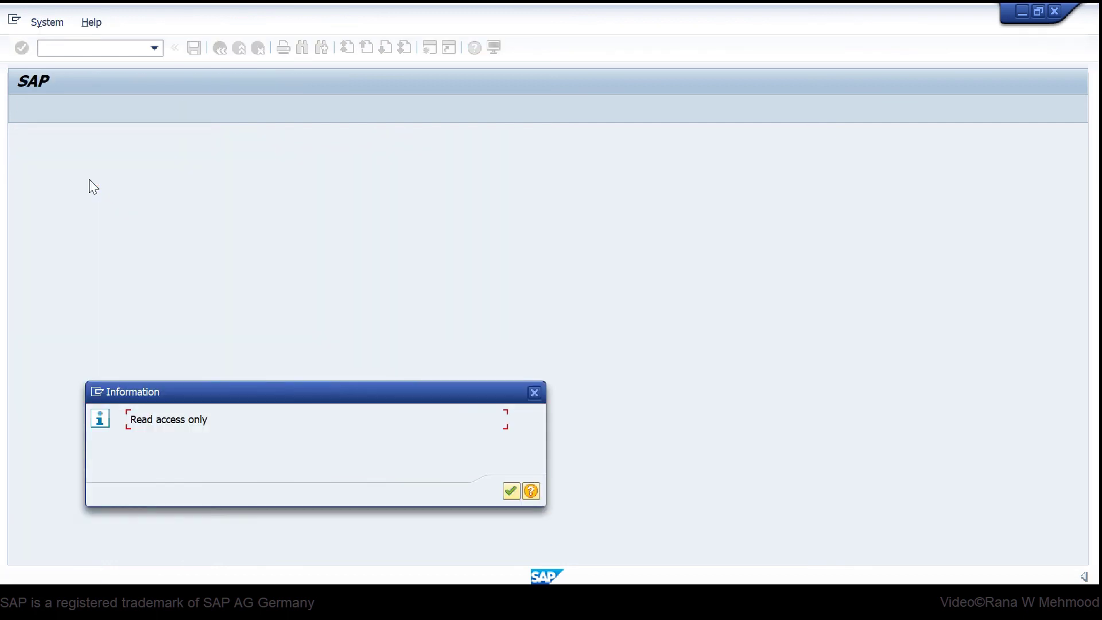
click(508, 492)
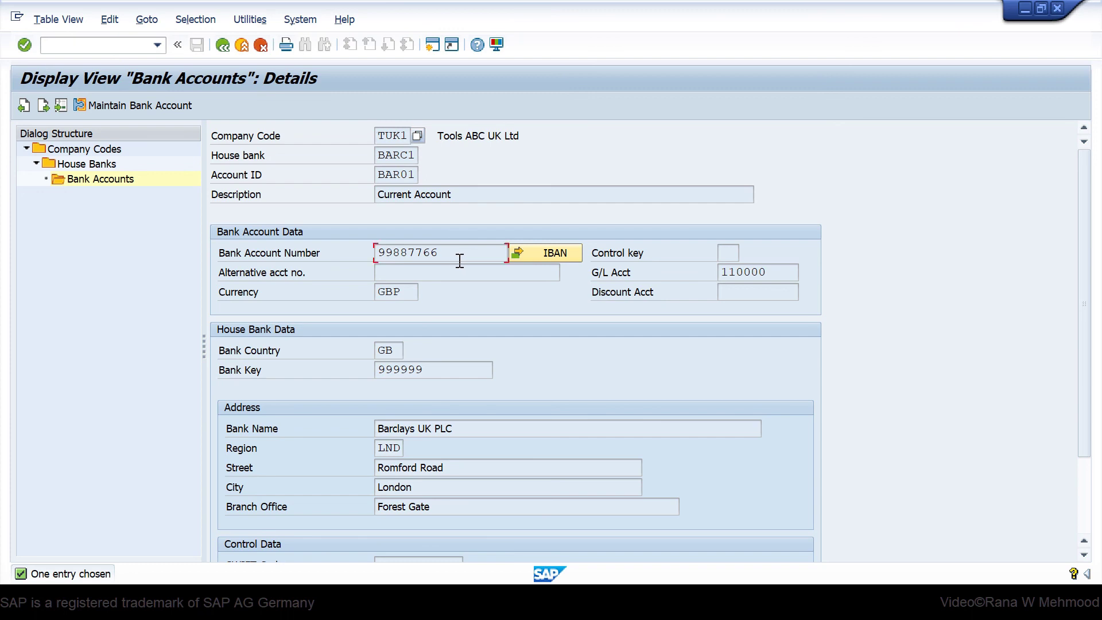
- Check the account number, G/L account, currency, account ID, address and control data of the Barclays bank account
drag(454, 253, 370, 253)
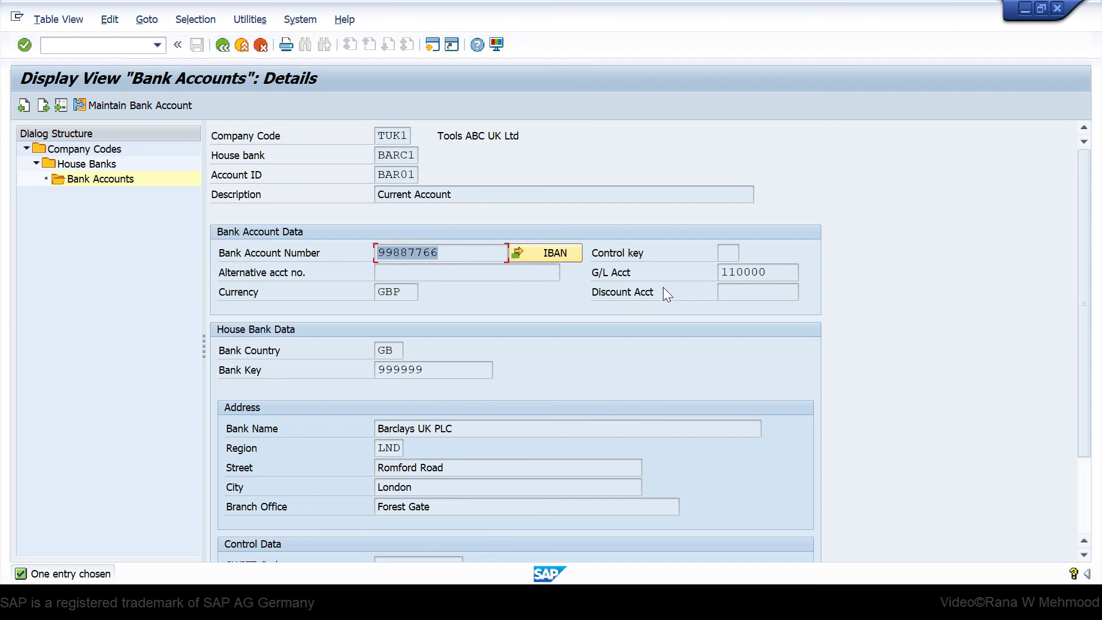
drag(782, 282, 694, 282)
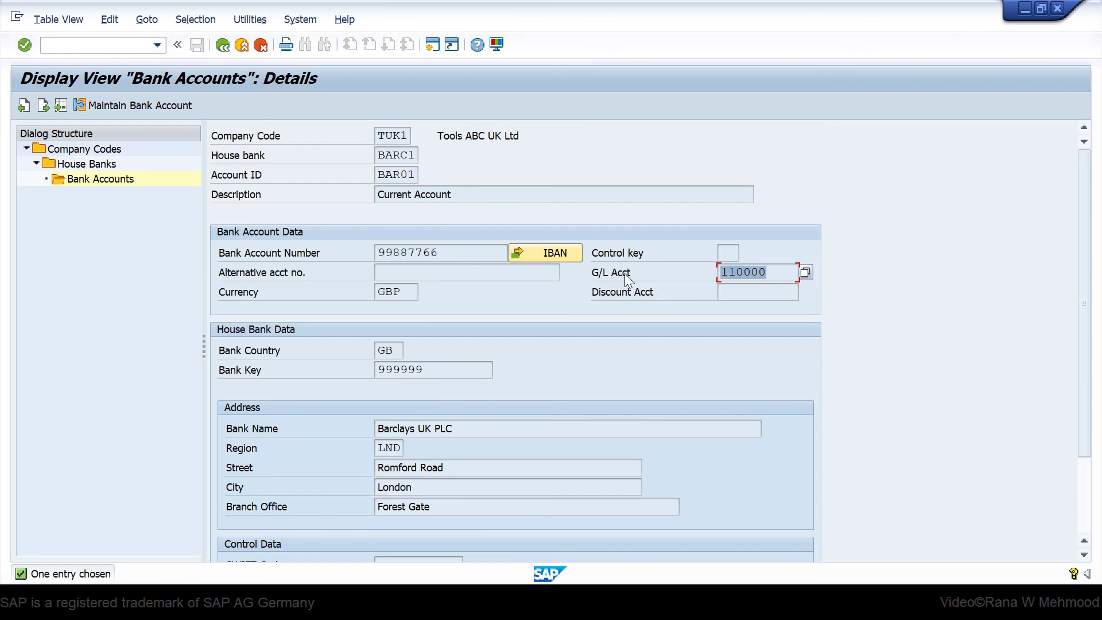
double_click(404, 292)
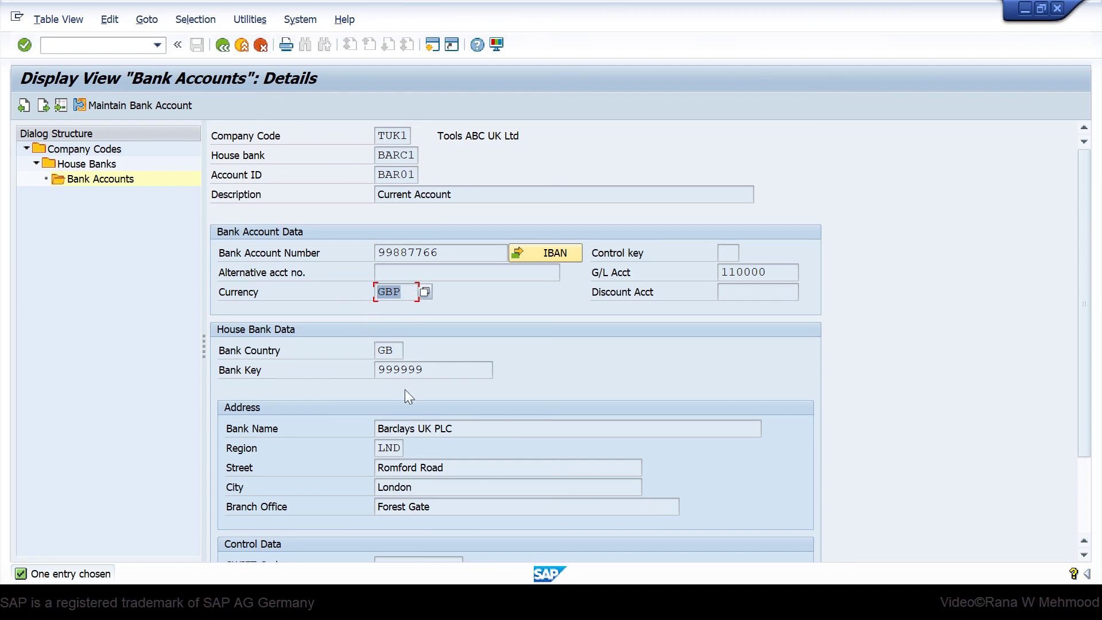
double_click(396, 175)
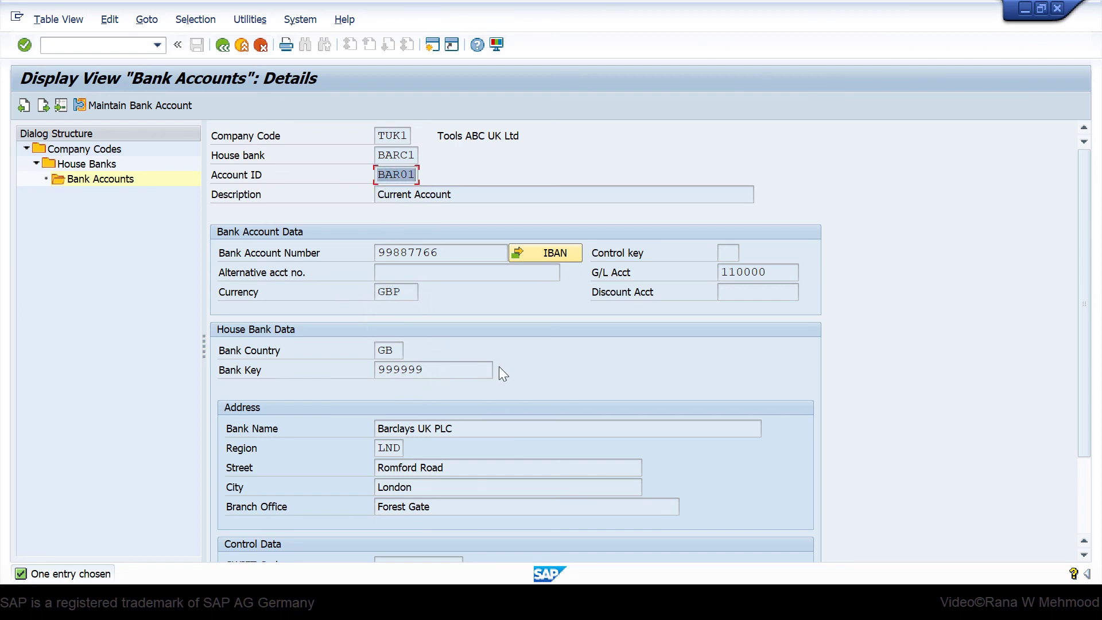
scroll(499, 366, down, 5)
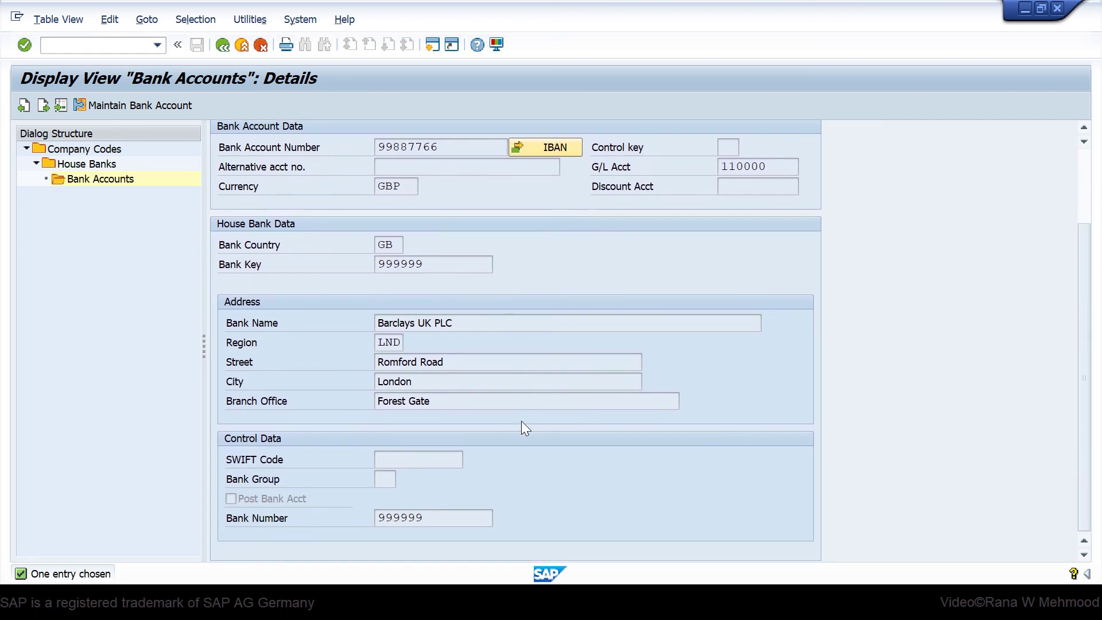
scroll(505, 420, up, 5)
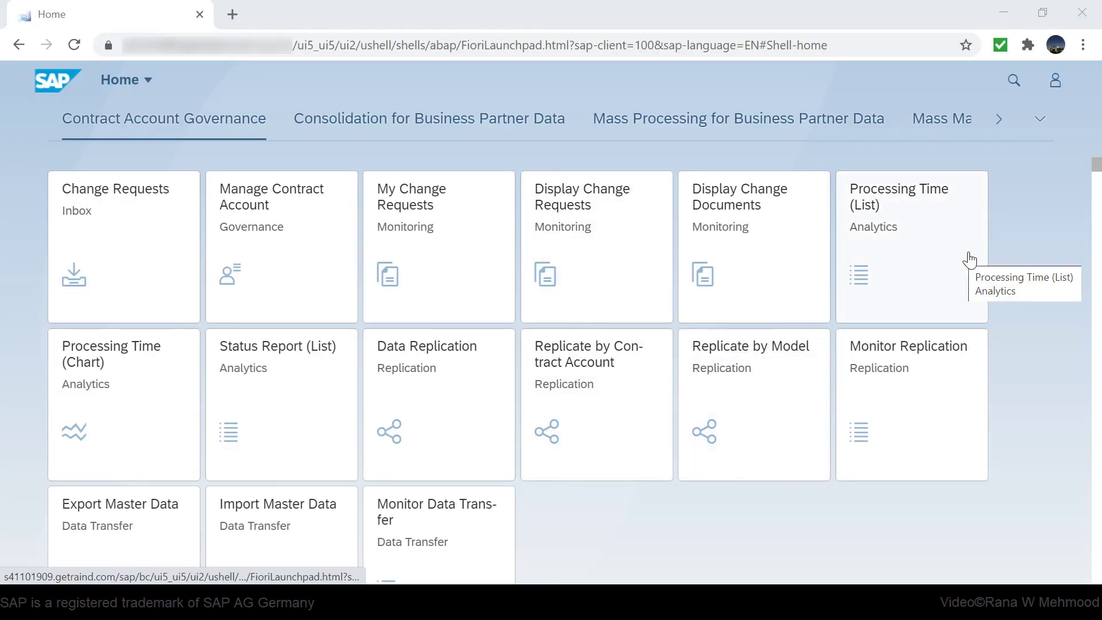
- In the SAP Fiori launchpad, go to the Bank Relationship group and open the Manage Bank Accounts app
click(1045, 125)
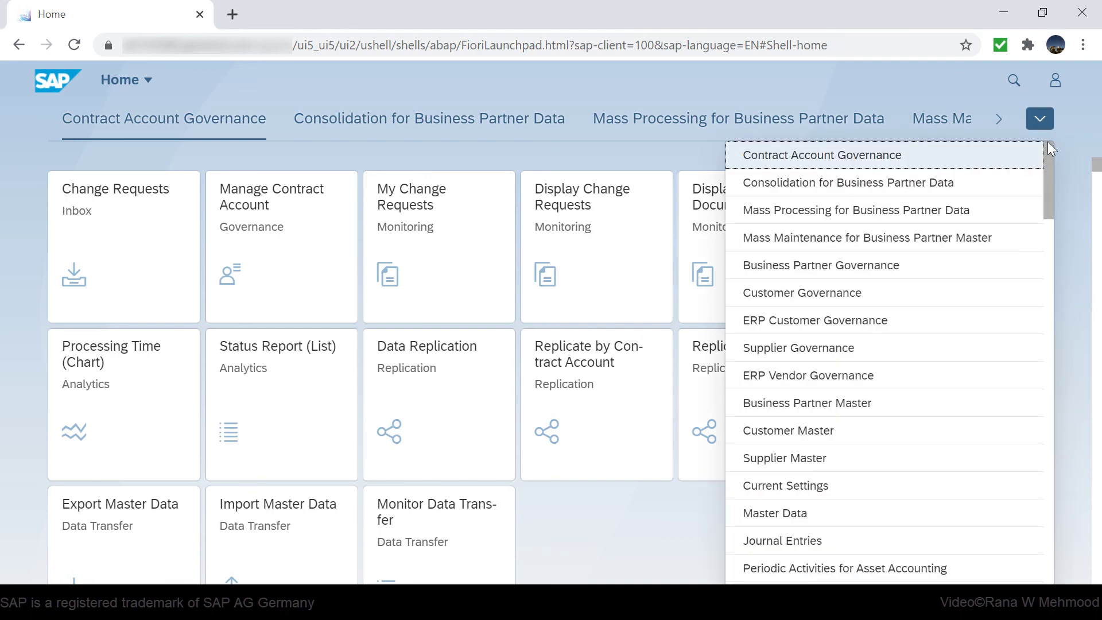
scroll(1052, 232, down, 2)
drag(1048, 225, 1039, 307)
drag(1038, 311, 1038, 341)
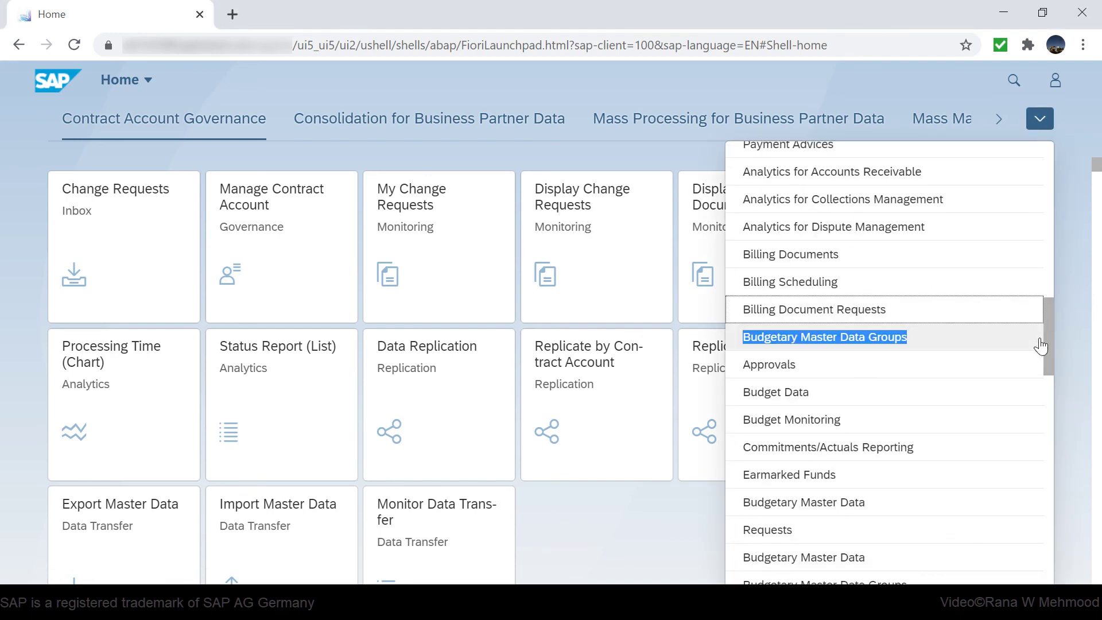
scroll(1042, 356, down, 7)
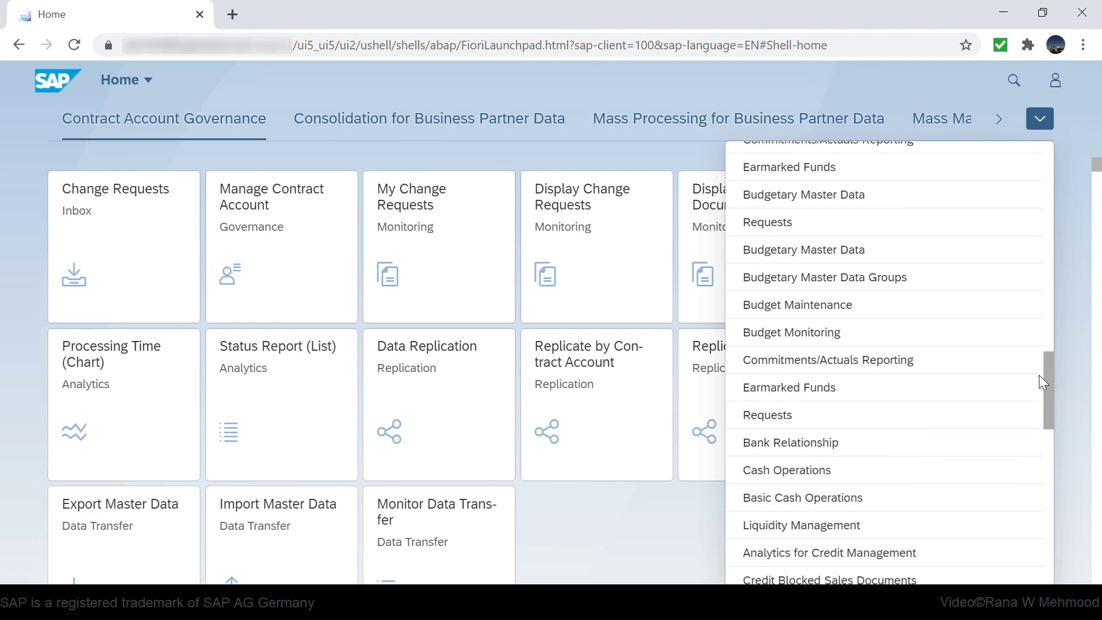
click(866, 359)
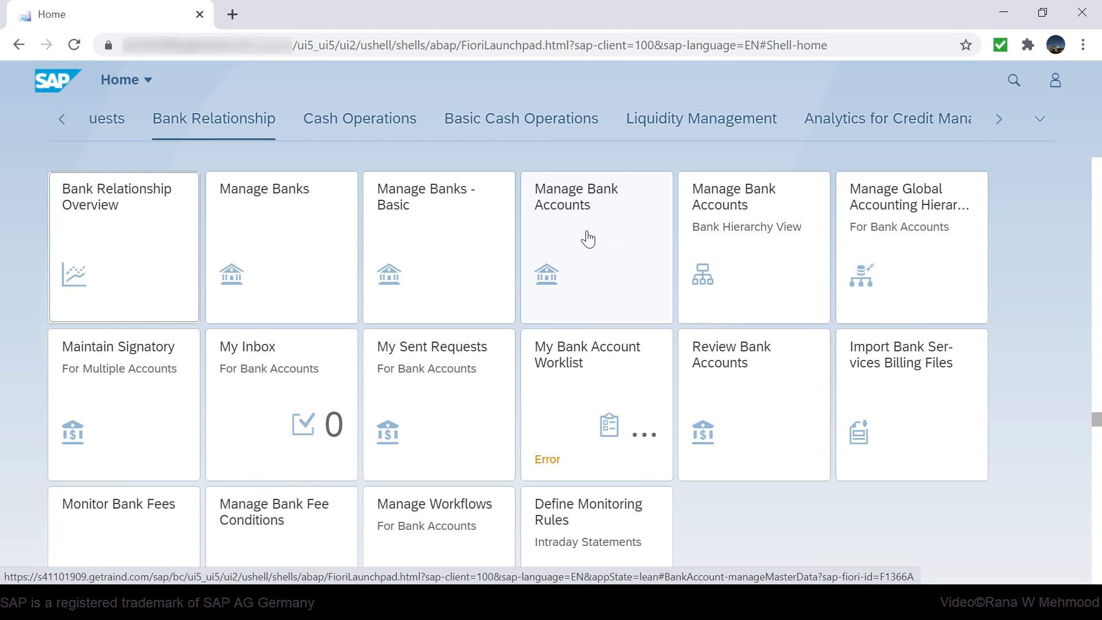
click(584, 236)
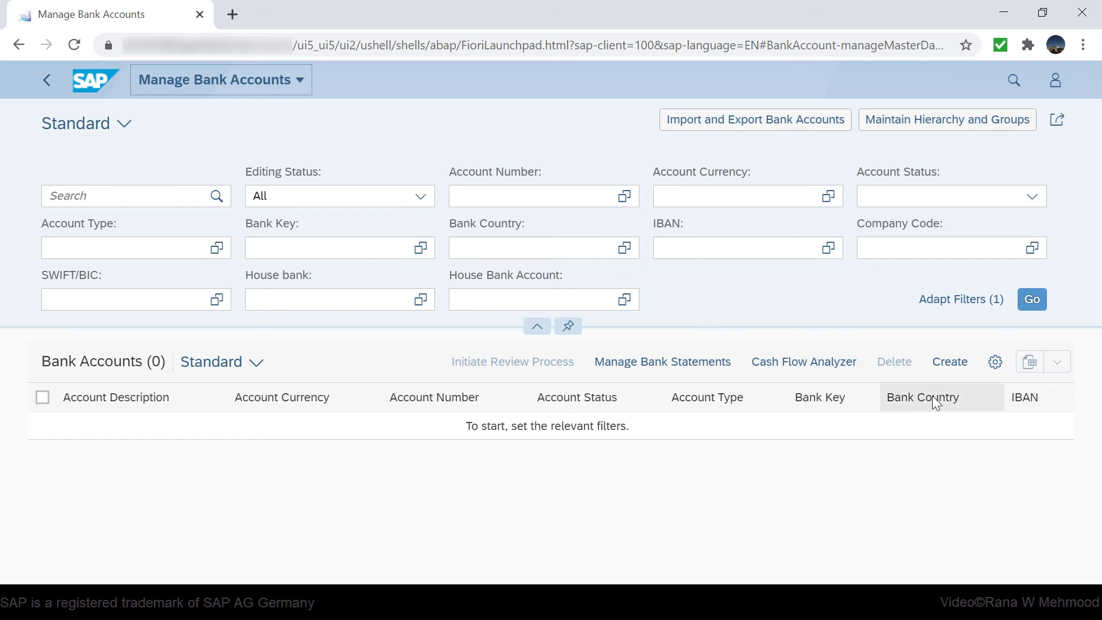
- Start creating a new bank account and show its House Bank Account Connectivity section
click(957, 368)
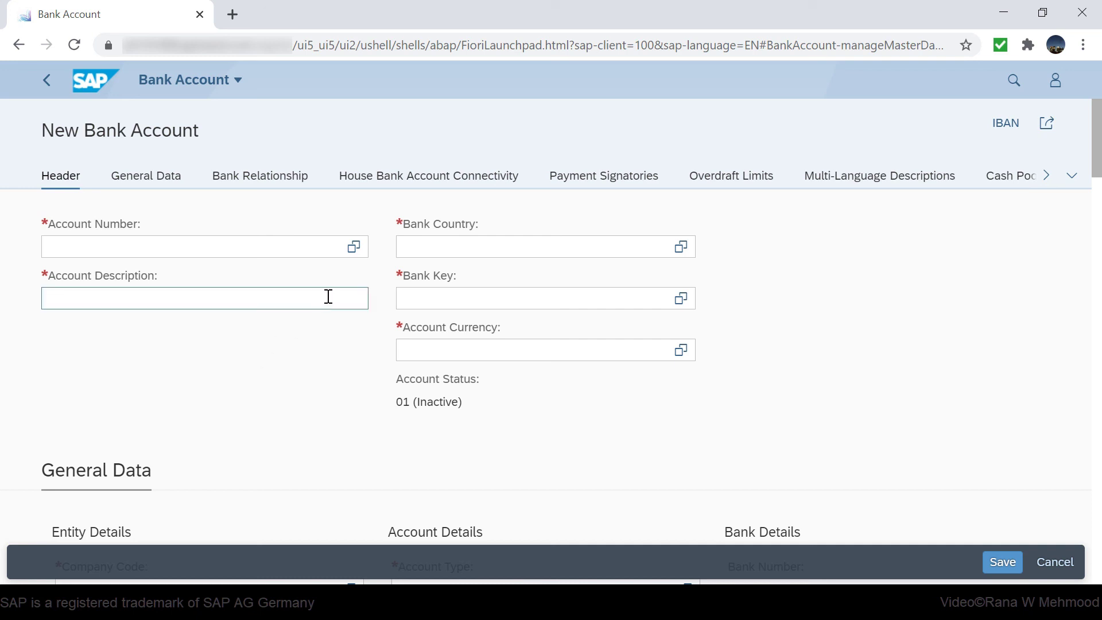
click(427, 180)
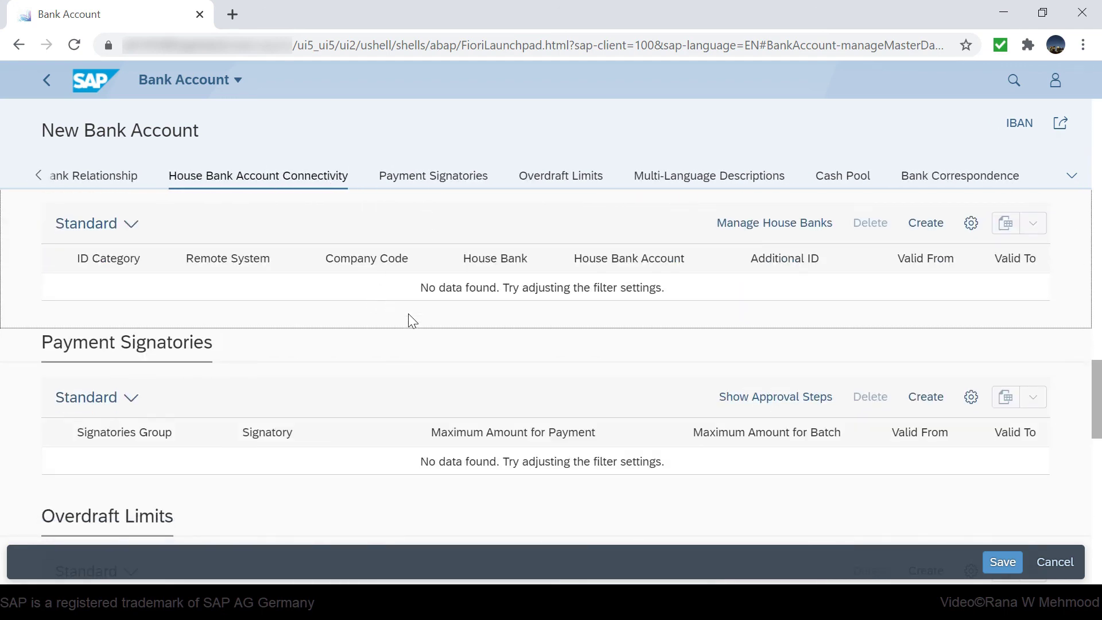
scroll(453, 347, up, 2)
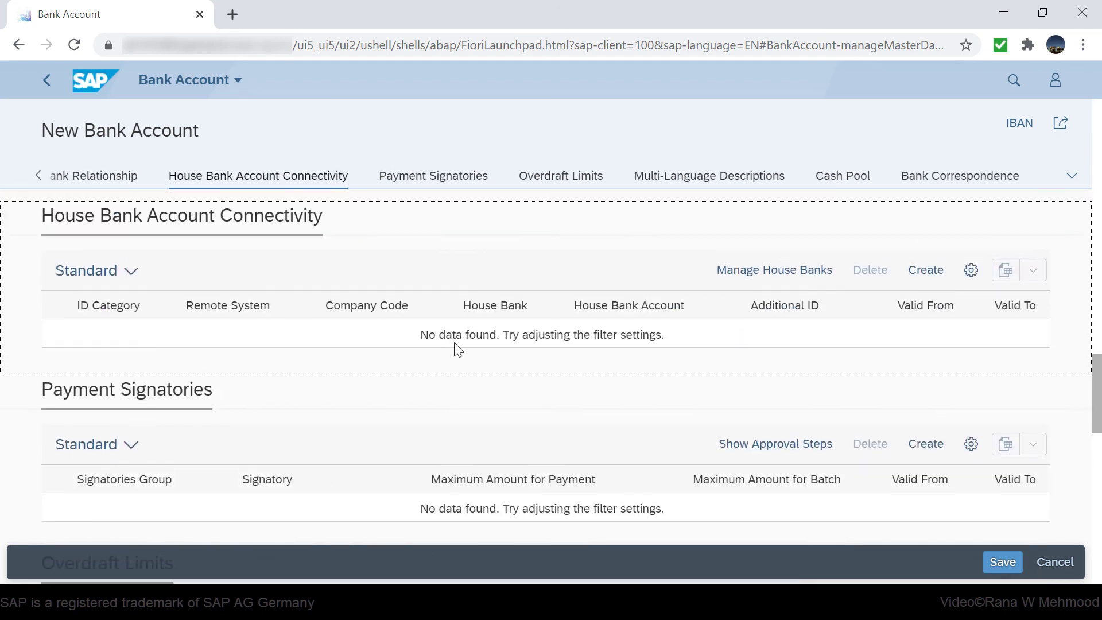